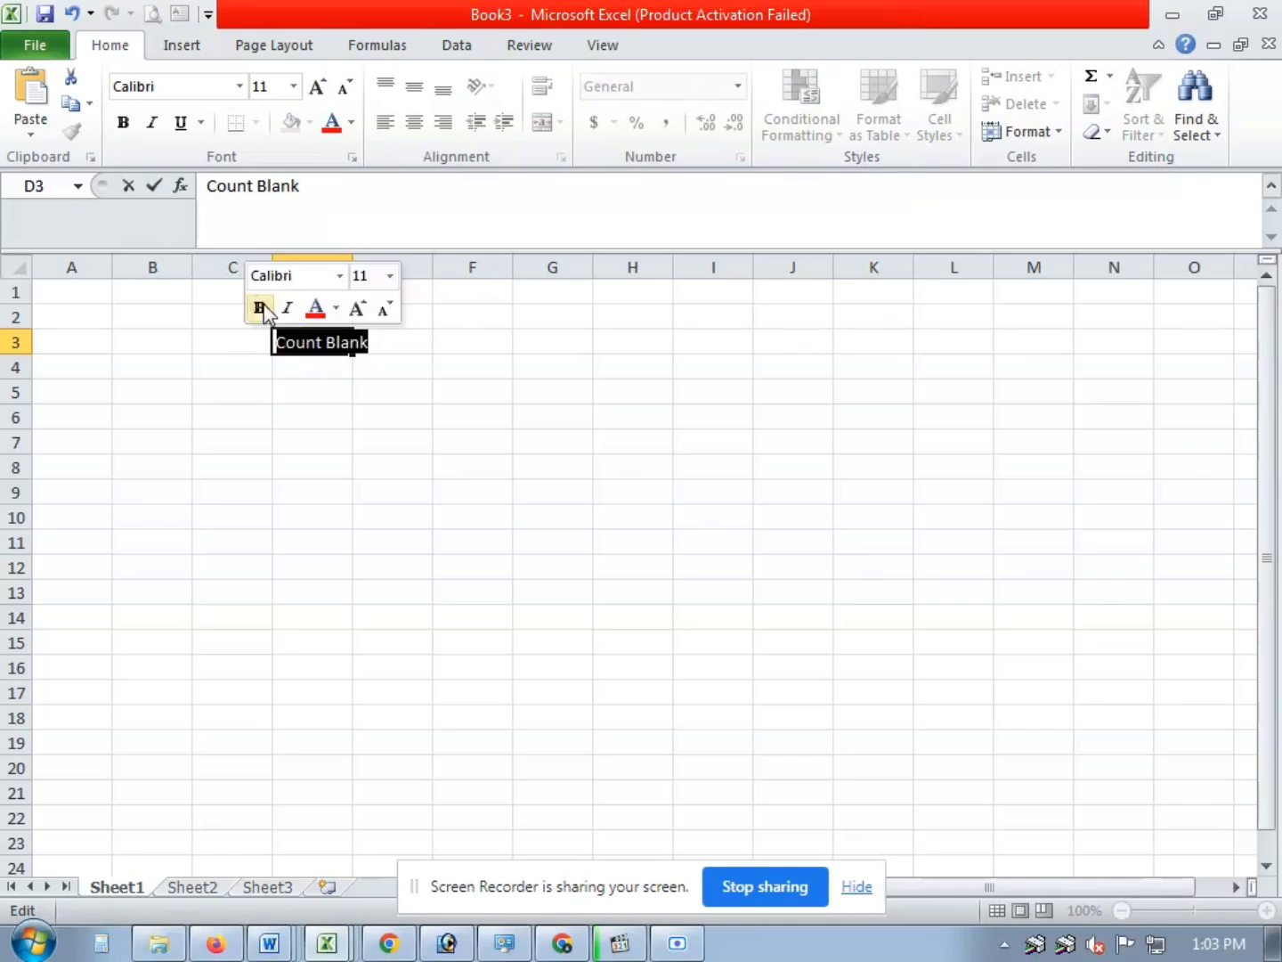
Set the font color of the "Count Blank" title in D3 to red.
left_click(351, 123)
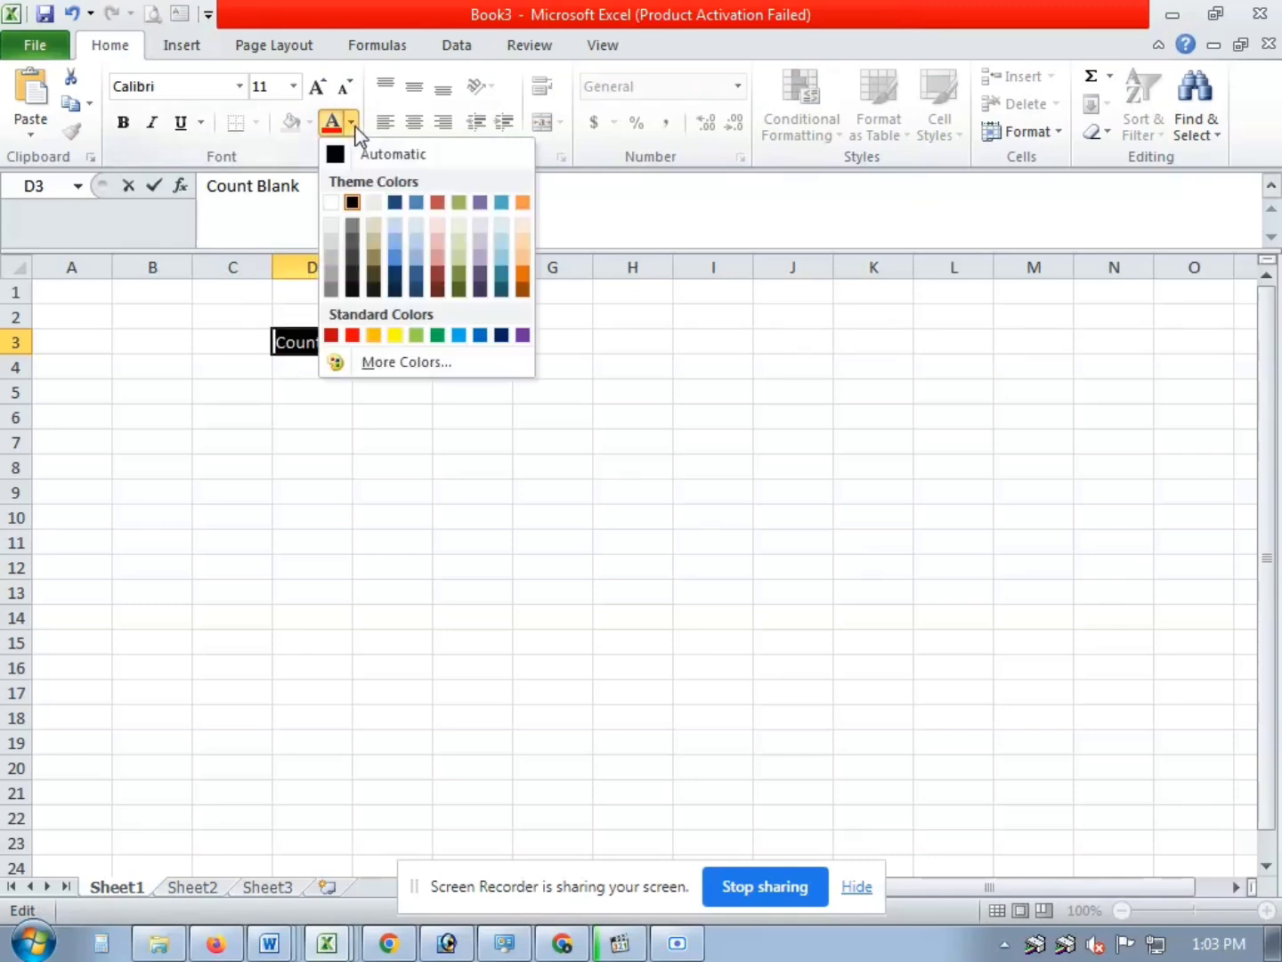
left_click(352, 335)
Enter the table headers Name in D6, Department in E6 and University in G6.
left_click(316, 414)
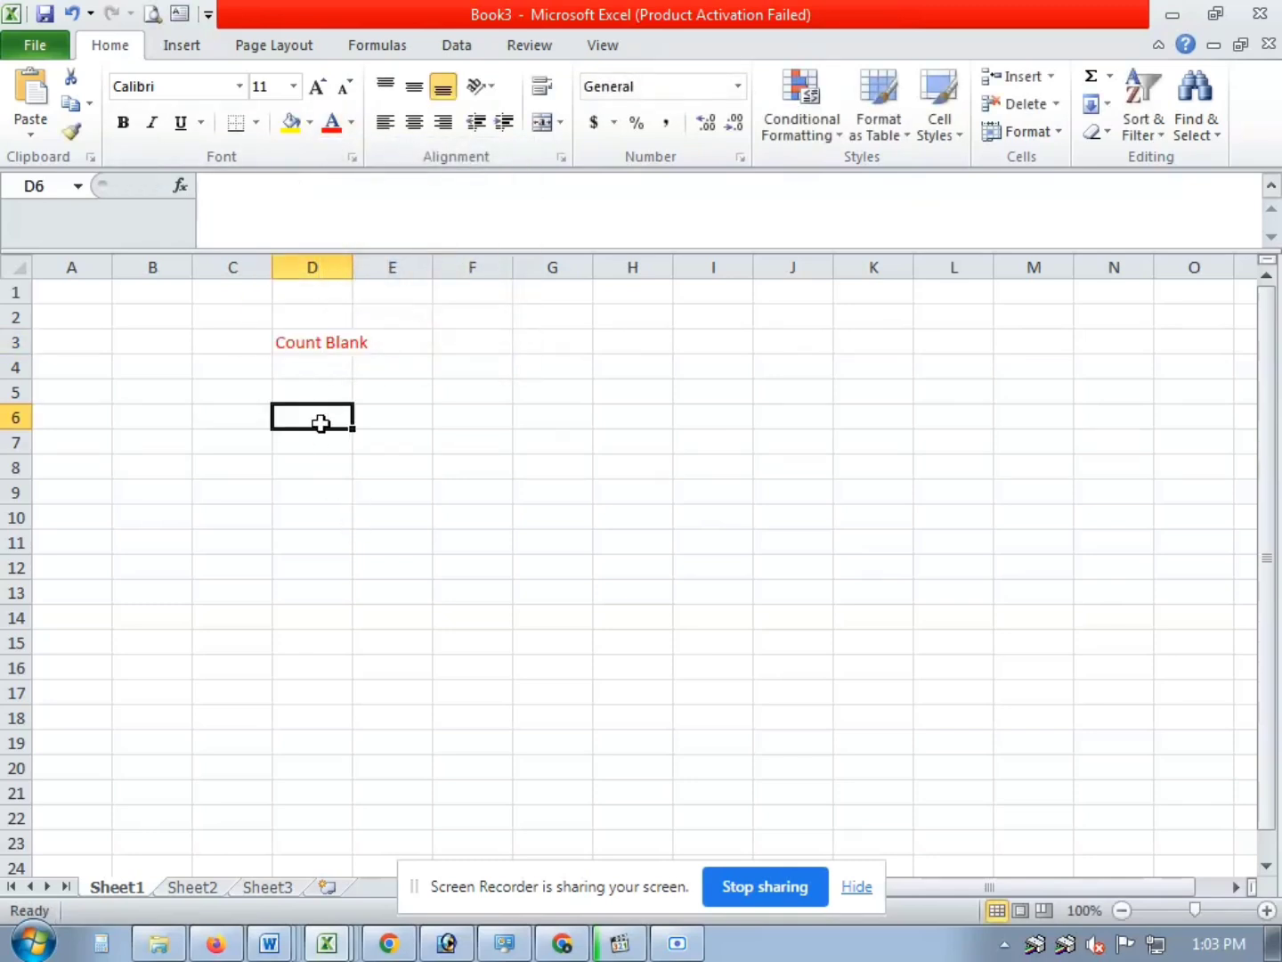
type("Name")
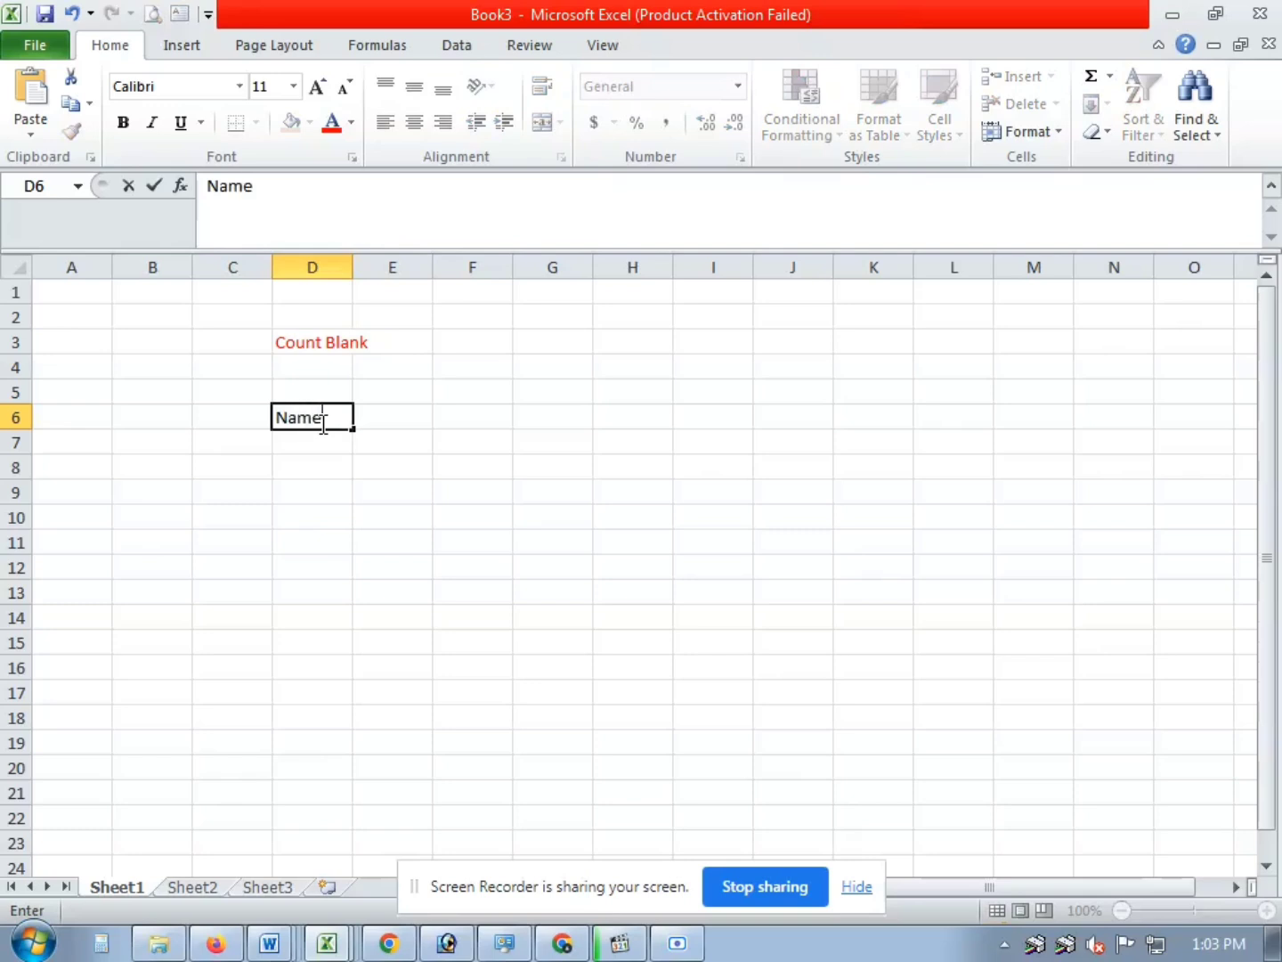
left_click(402, 422)
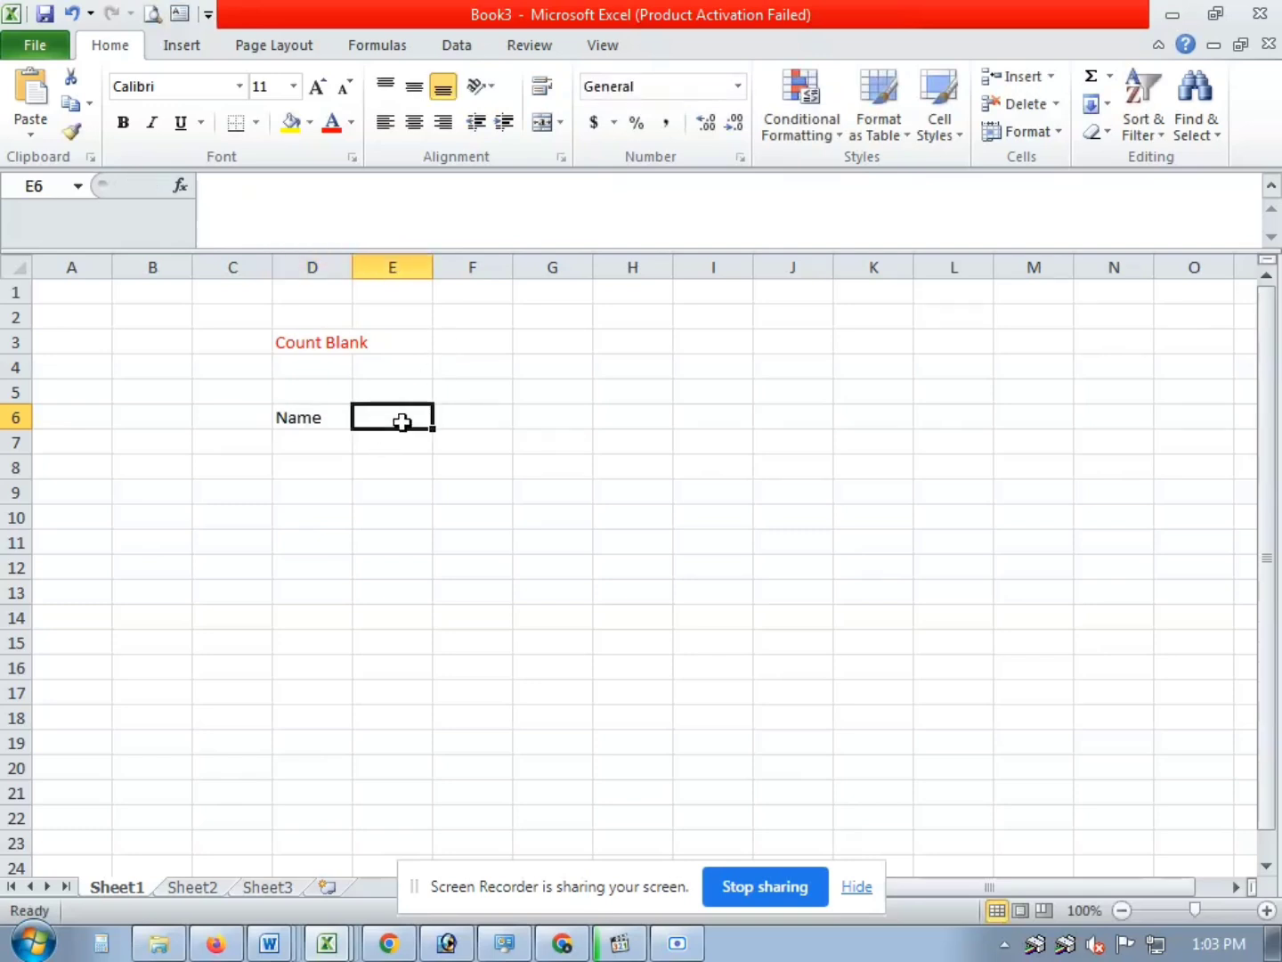
type("De")
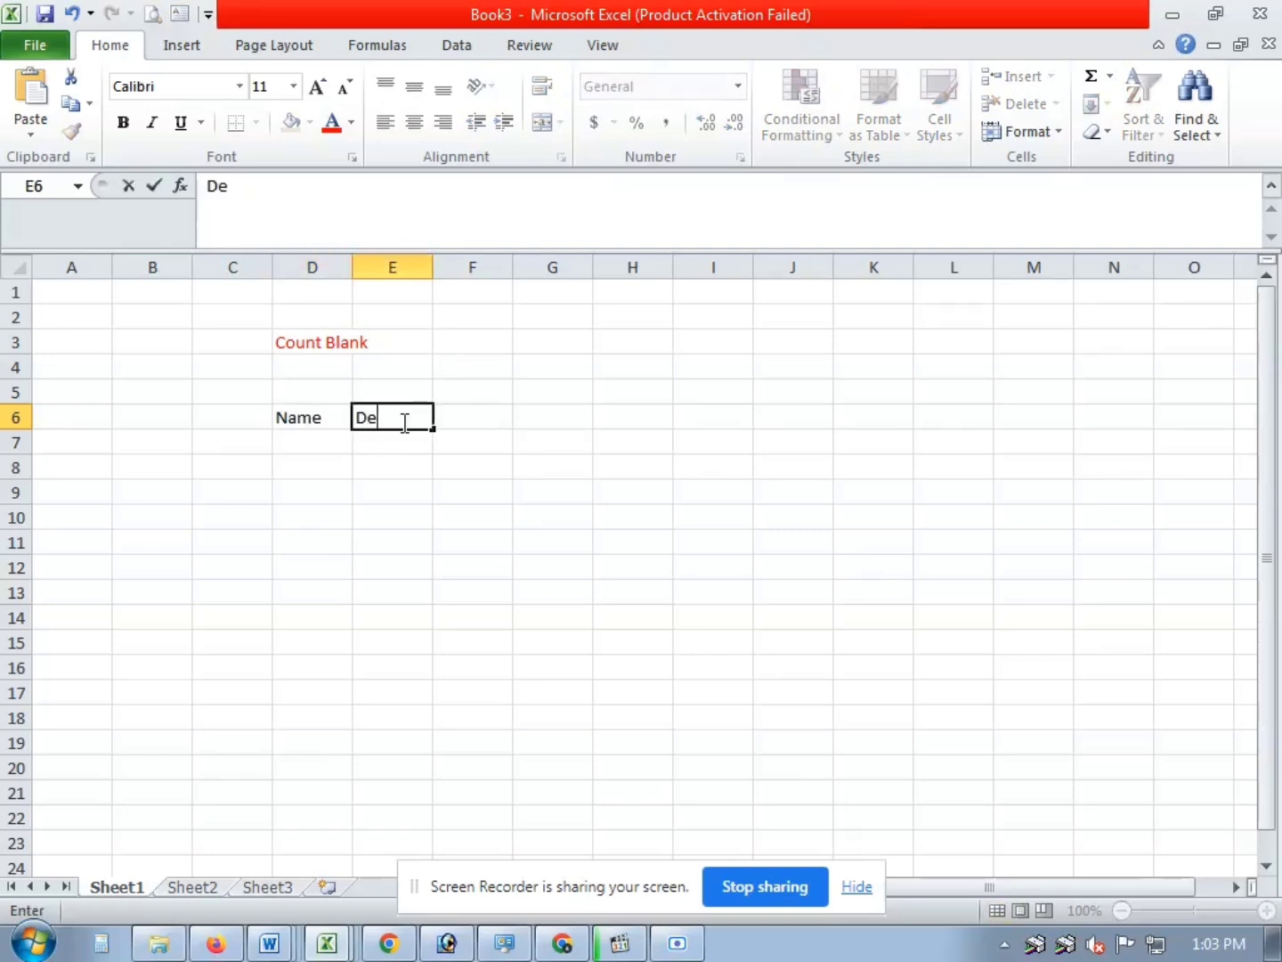
type("partme")
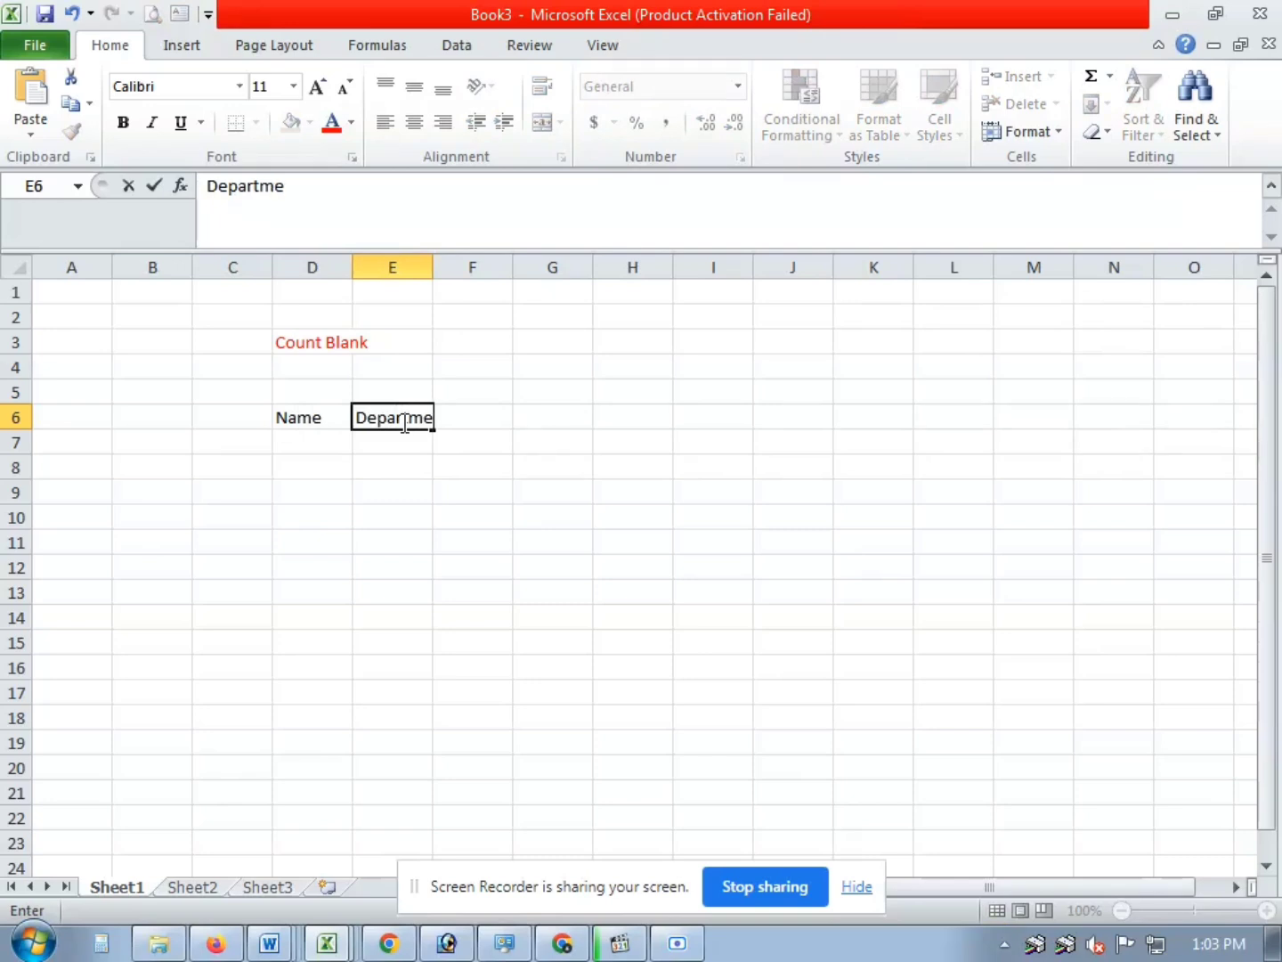
type("nt")
left_click(567, 416)
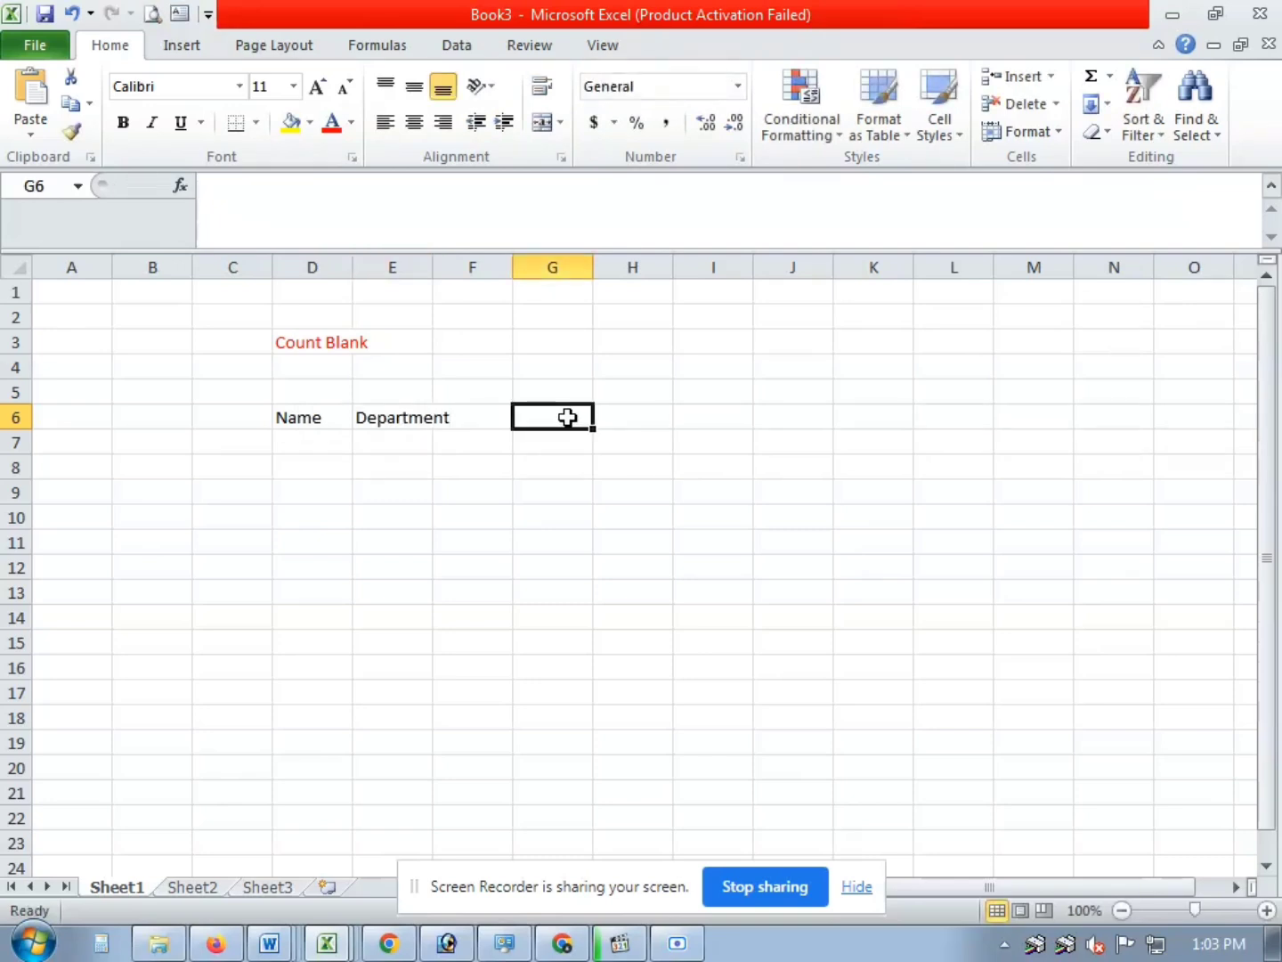
type("Unive")
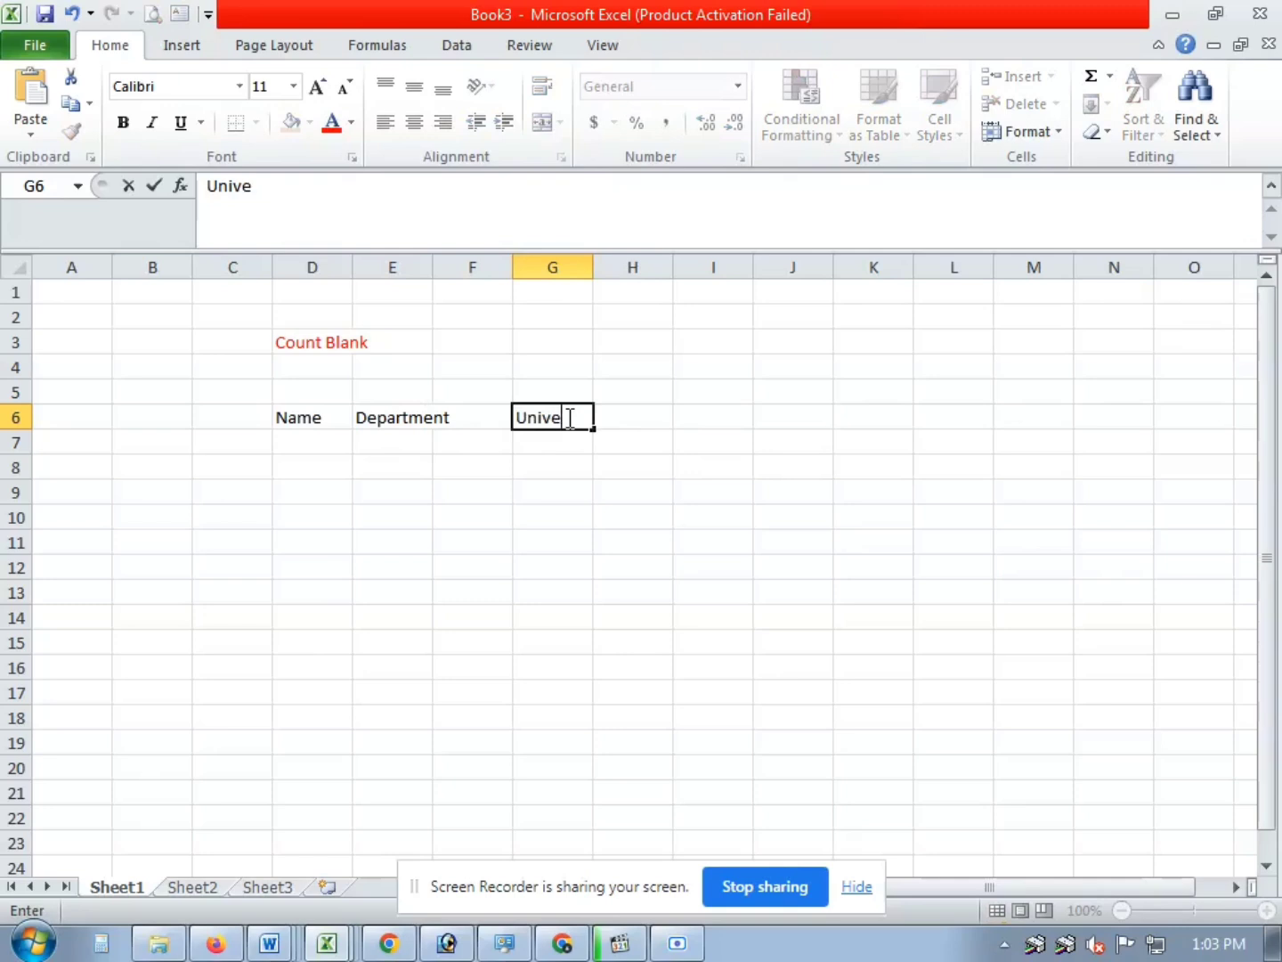
type("rsity")
Fill in the first record with the person's name in D7, English in E7 and Cu in G7.
left_click(324, 439)
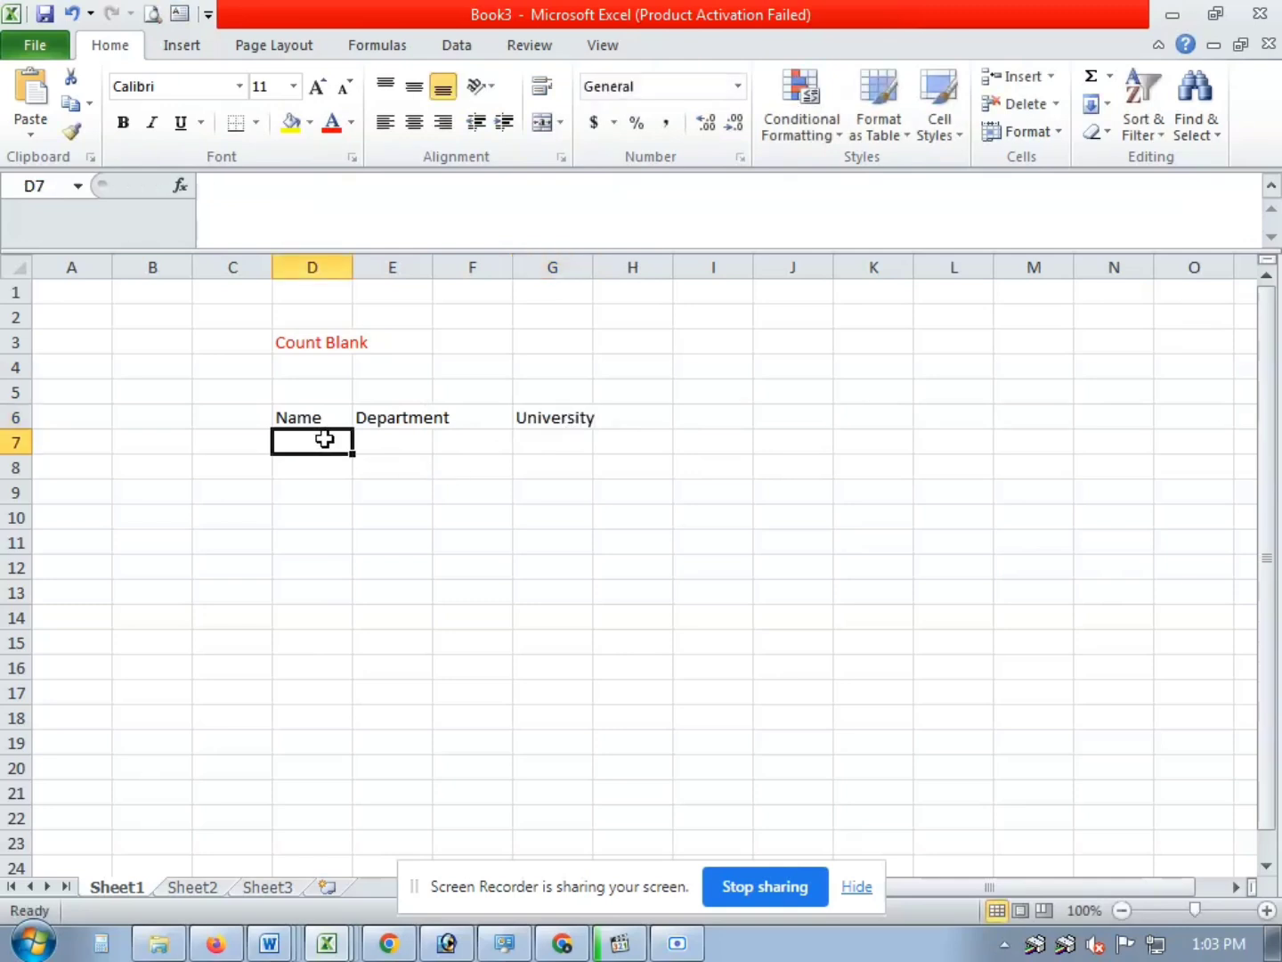
type("Da")
key("BackSpace")
key("BackSpace")
type("Sadia")
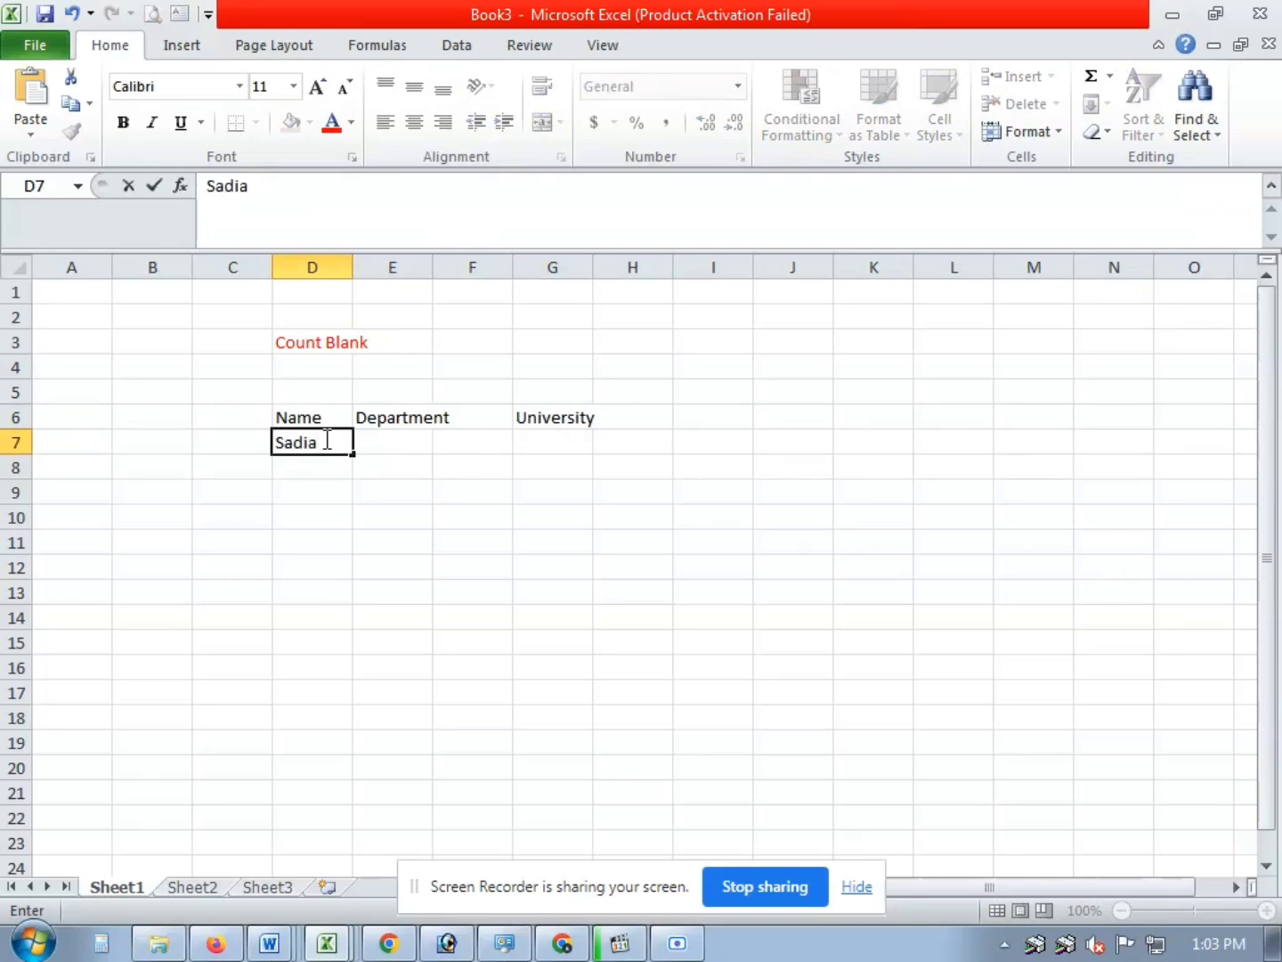
left_click(387, 442)
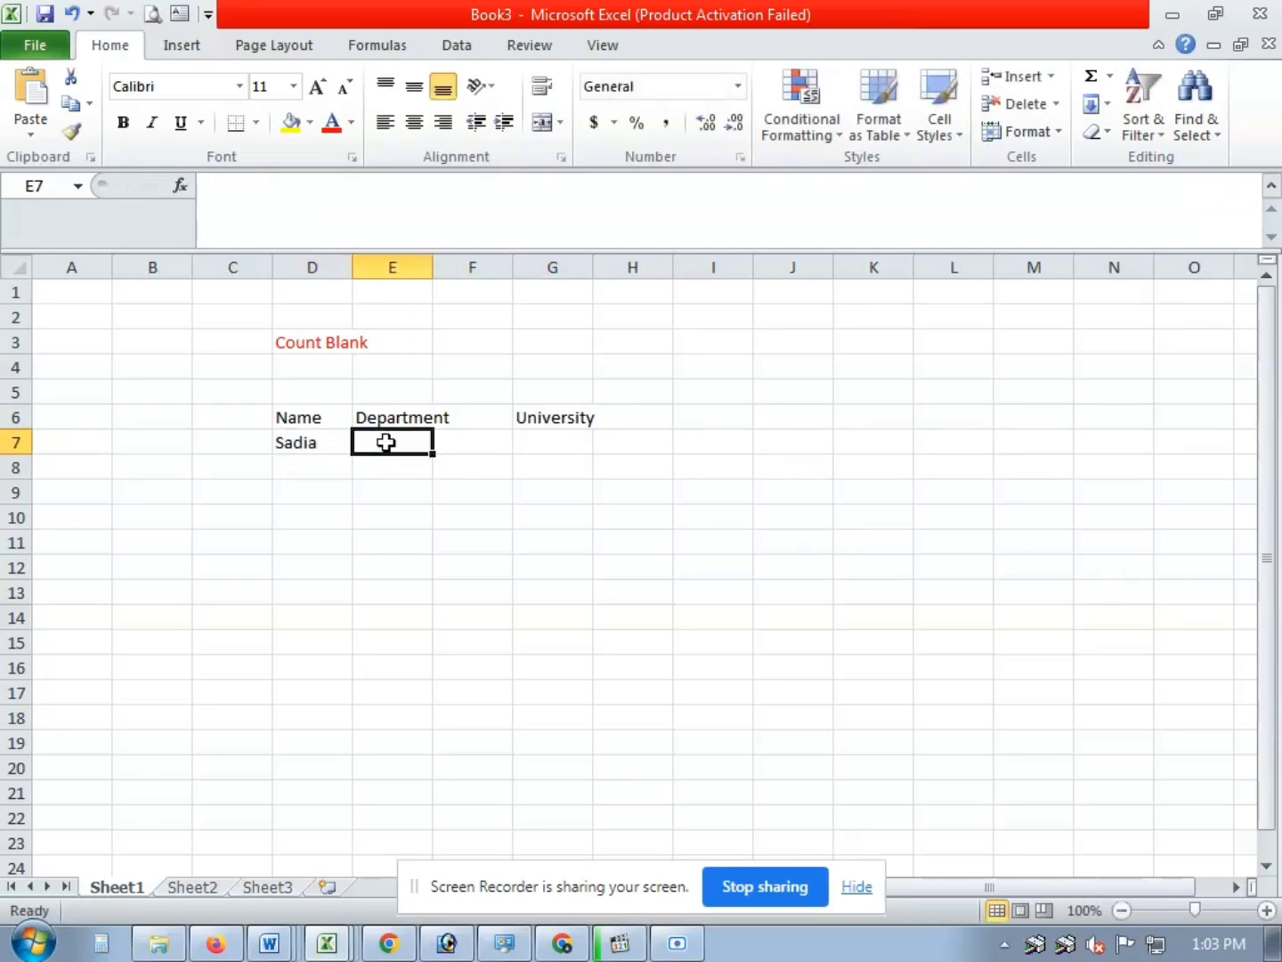
type("Eng")
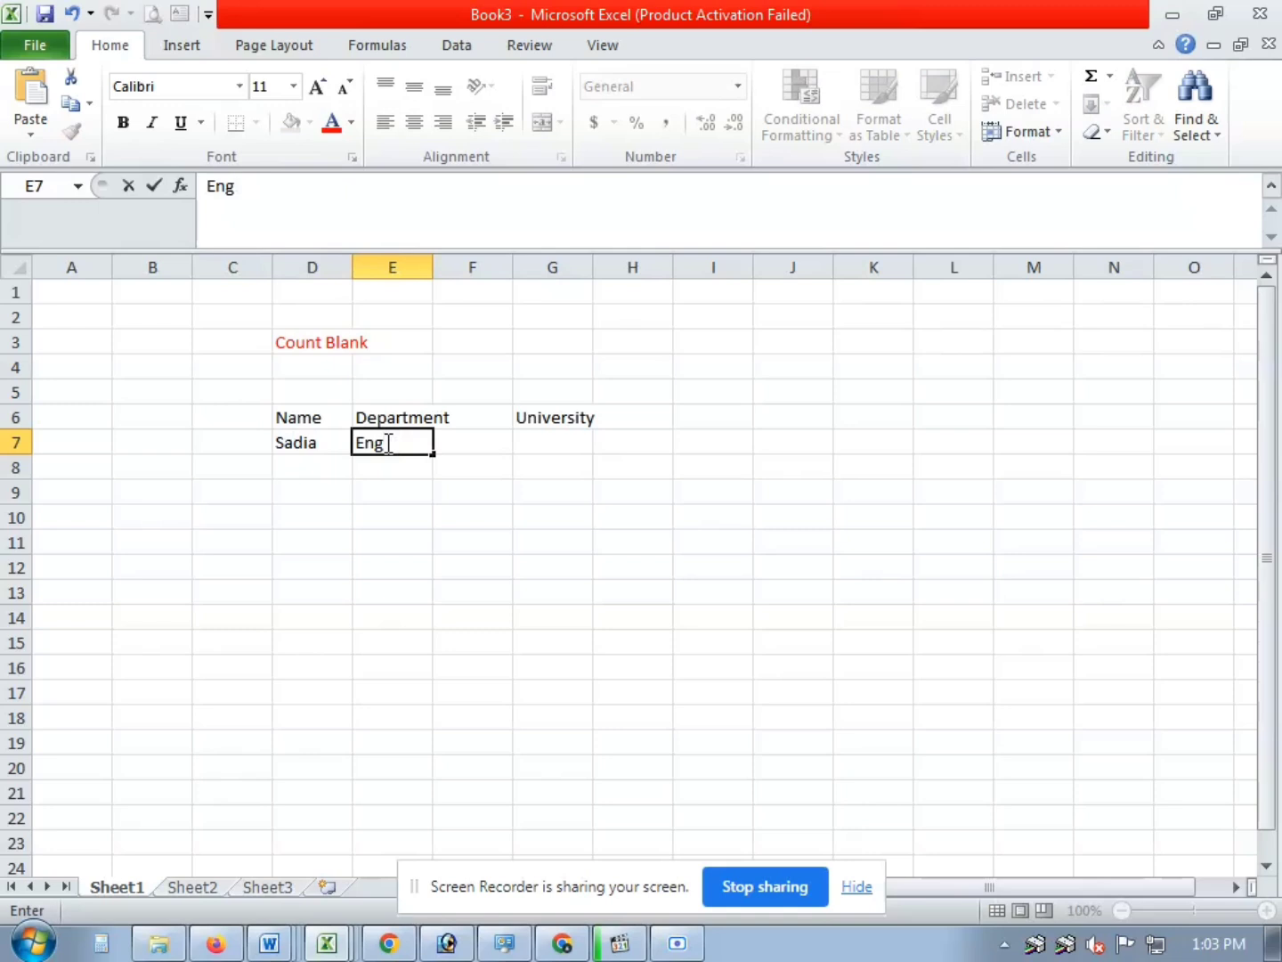
type("llish")
left_click(568, 448)
type("Cu")
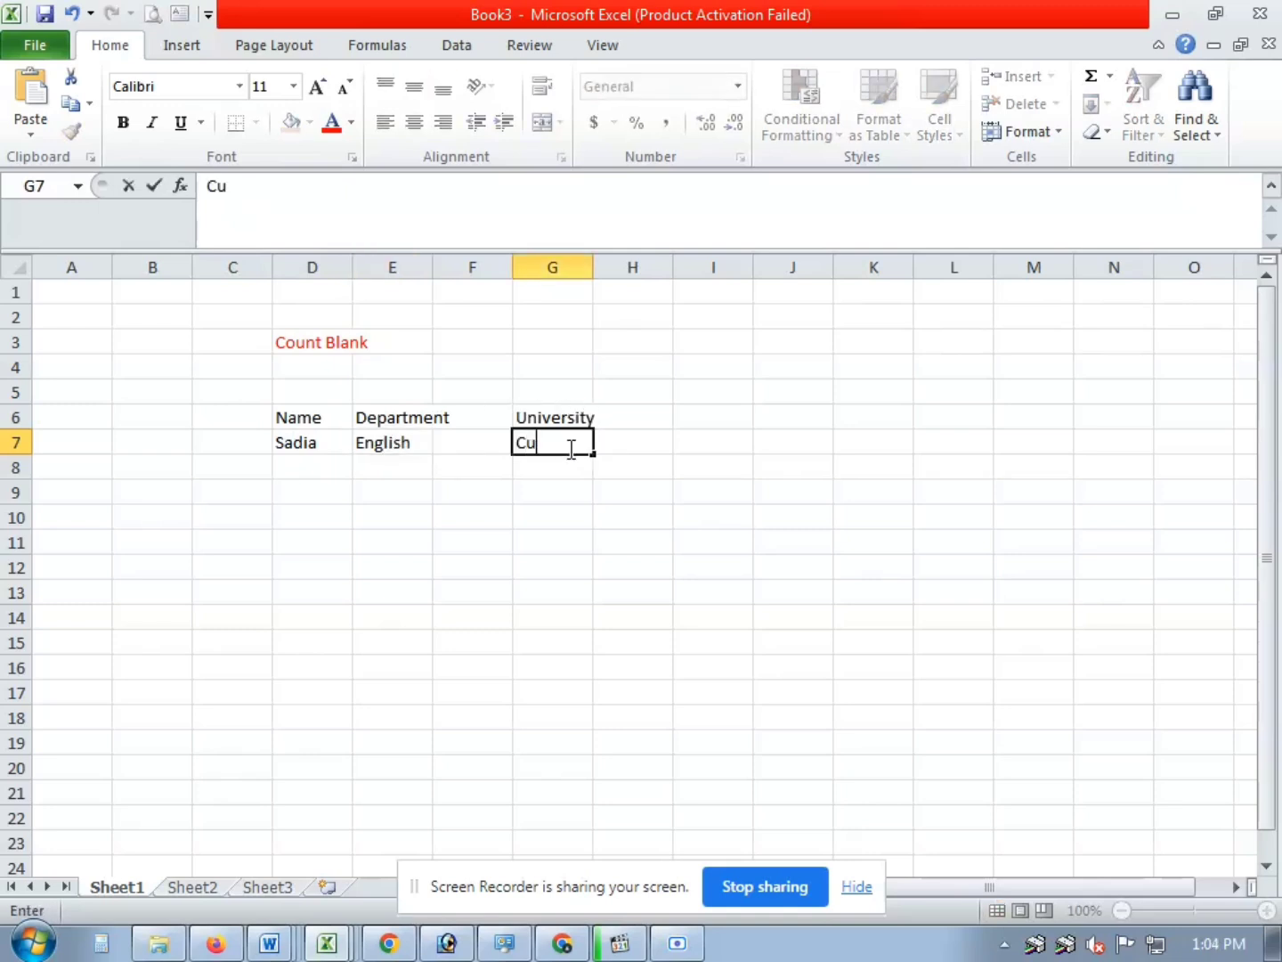
Replace the department in E7 with Environment Science.
left_click(330, 470)
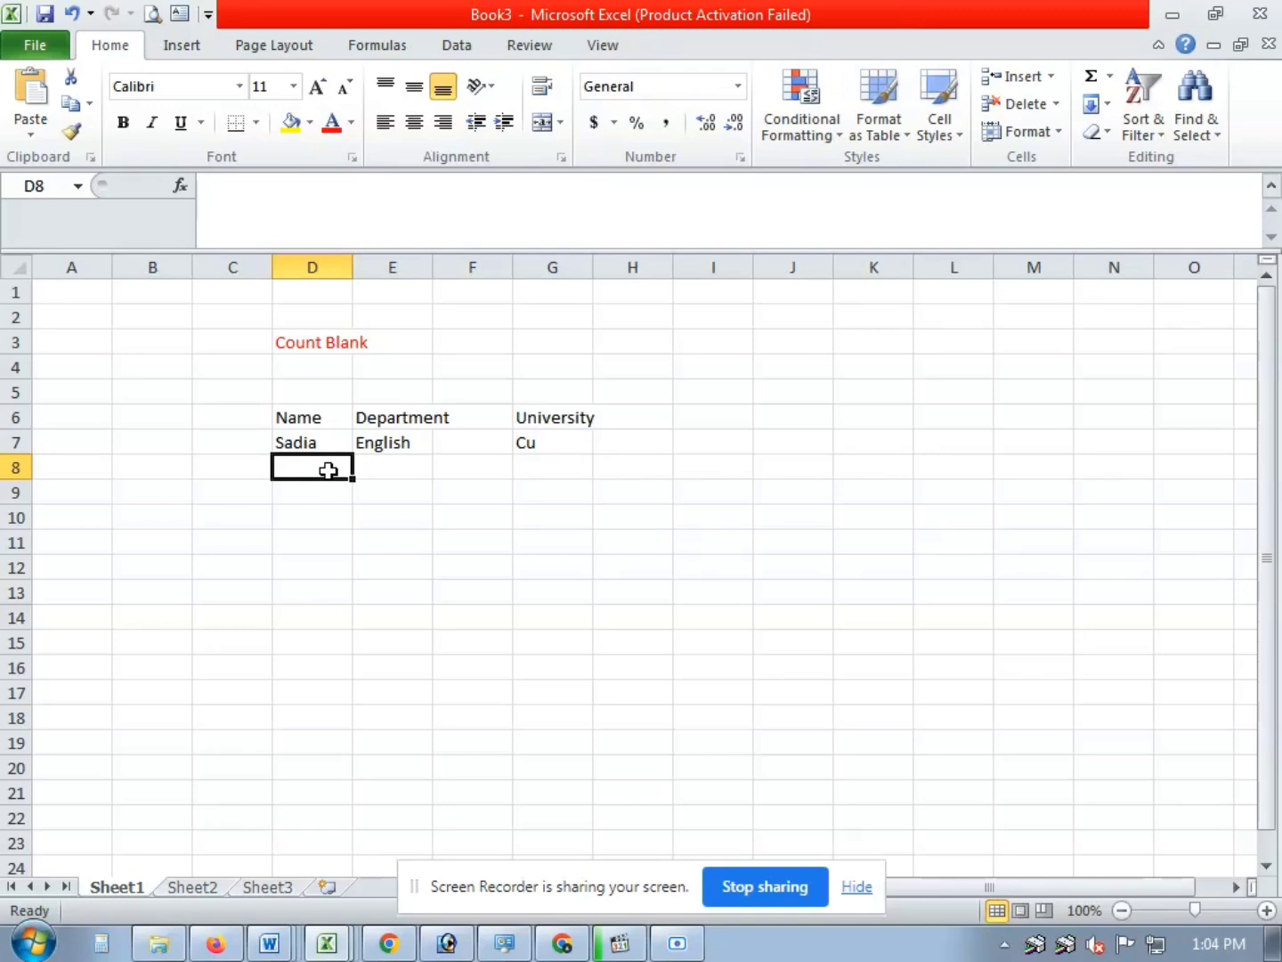
left_click(390, 450)
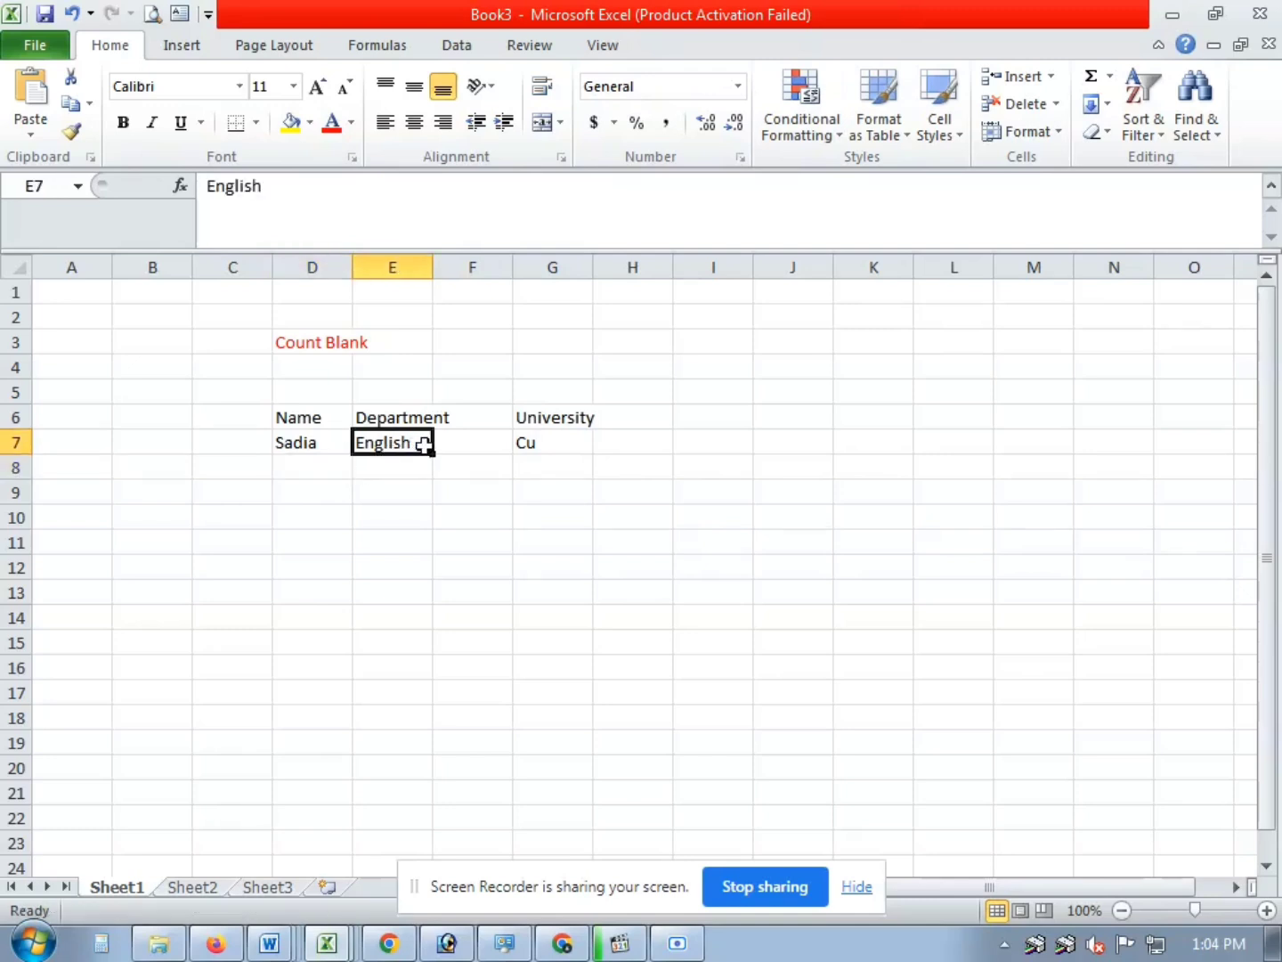
double_click(375, 445)
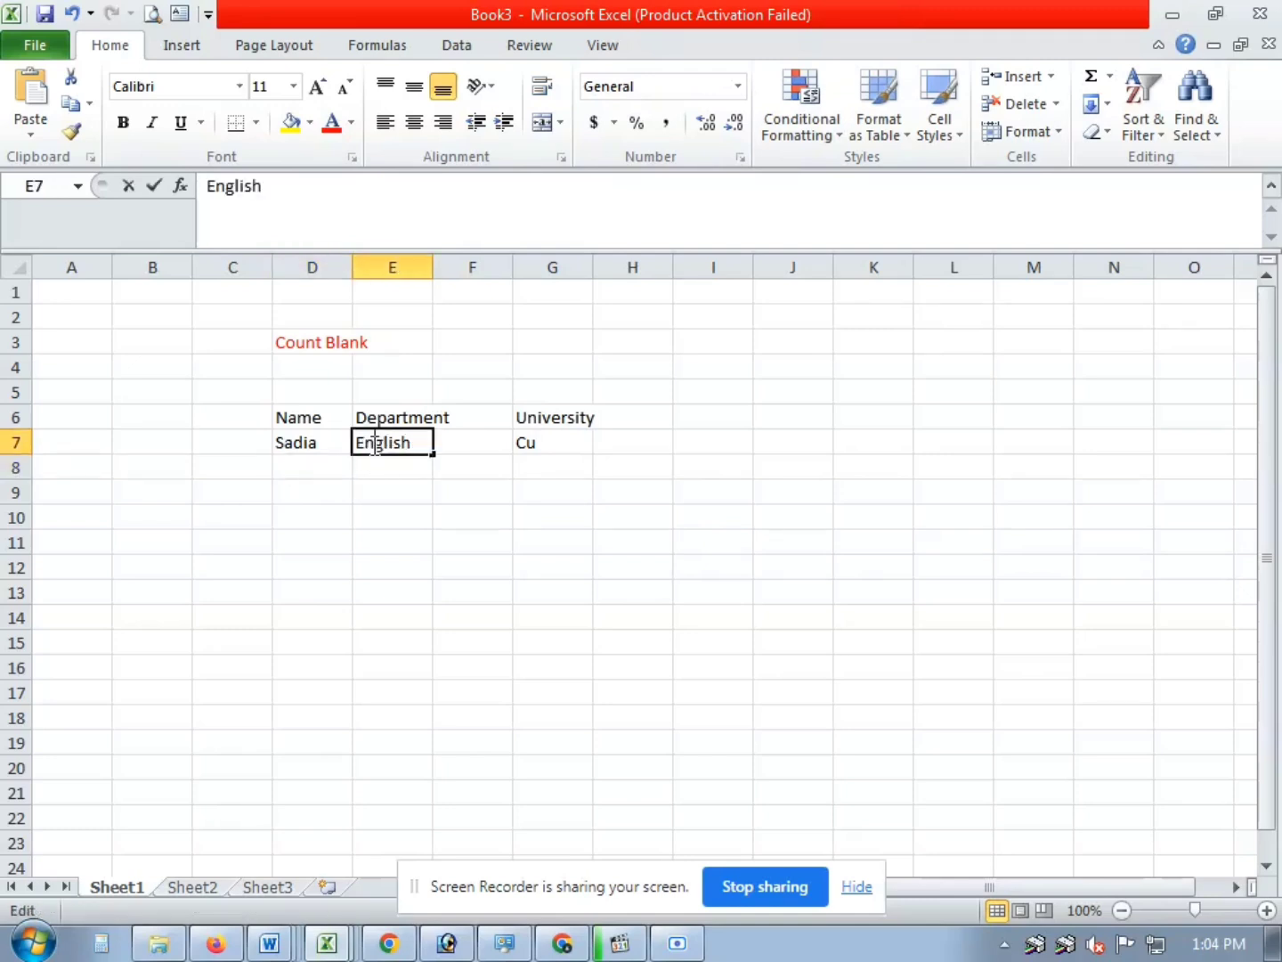
double_click(376, 444)
type("E")
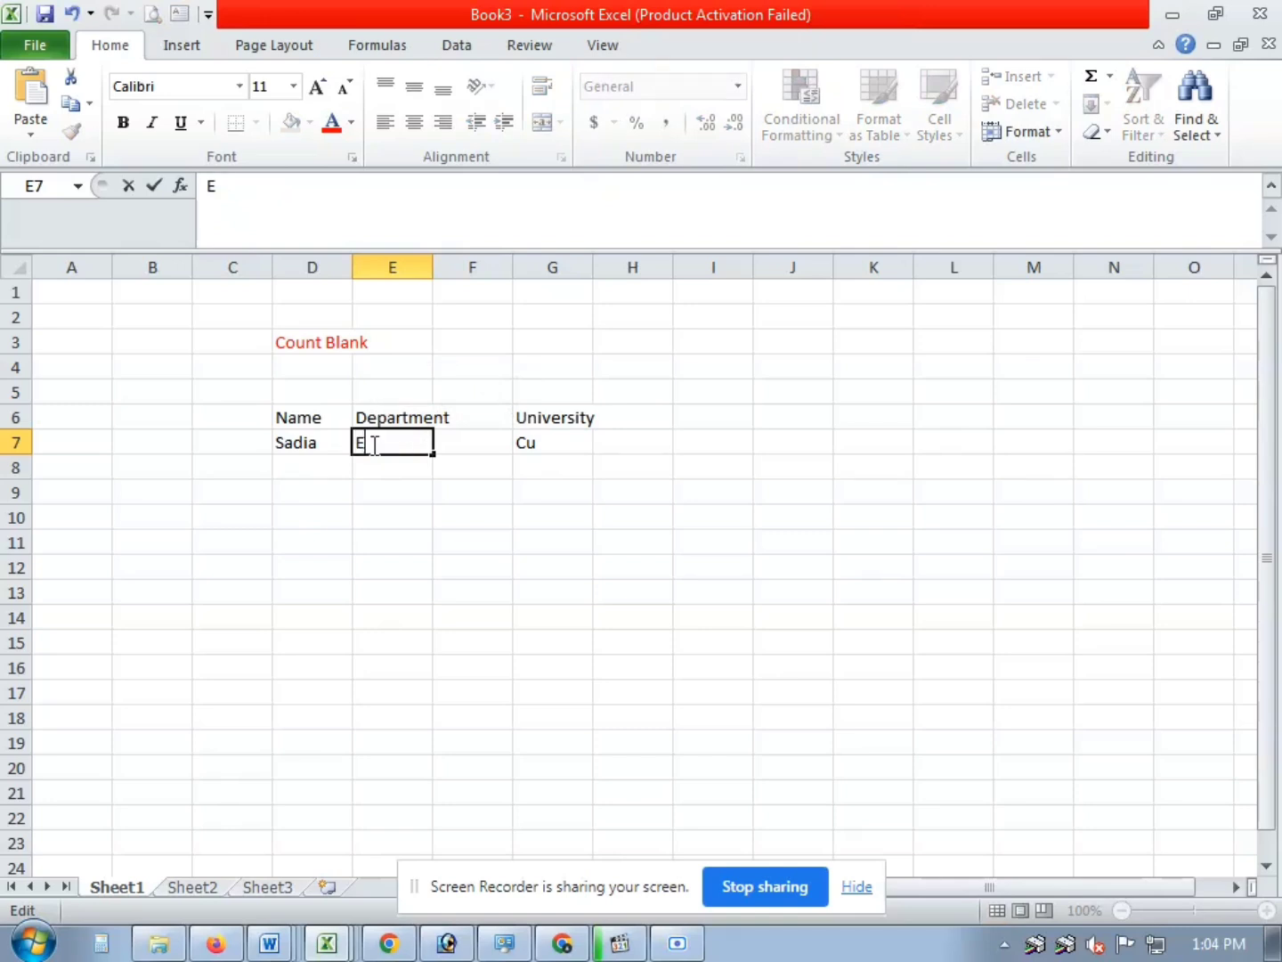
type("nvironment Sc")
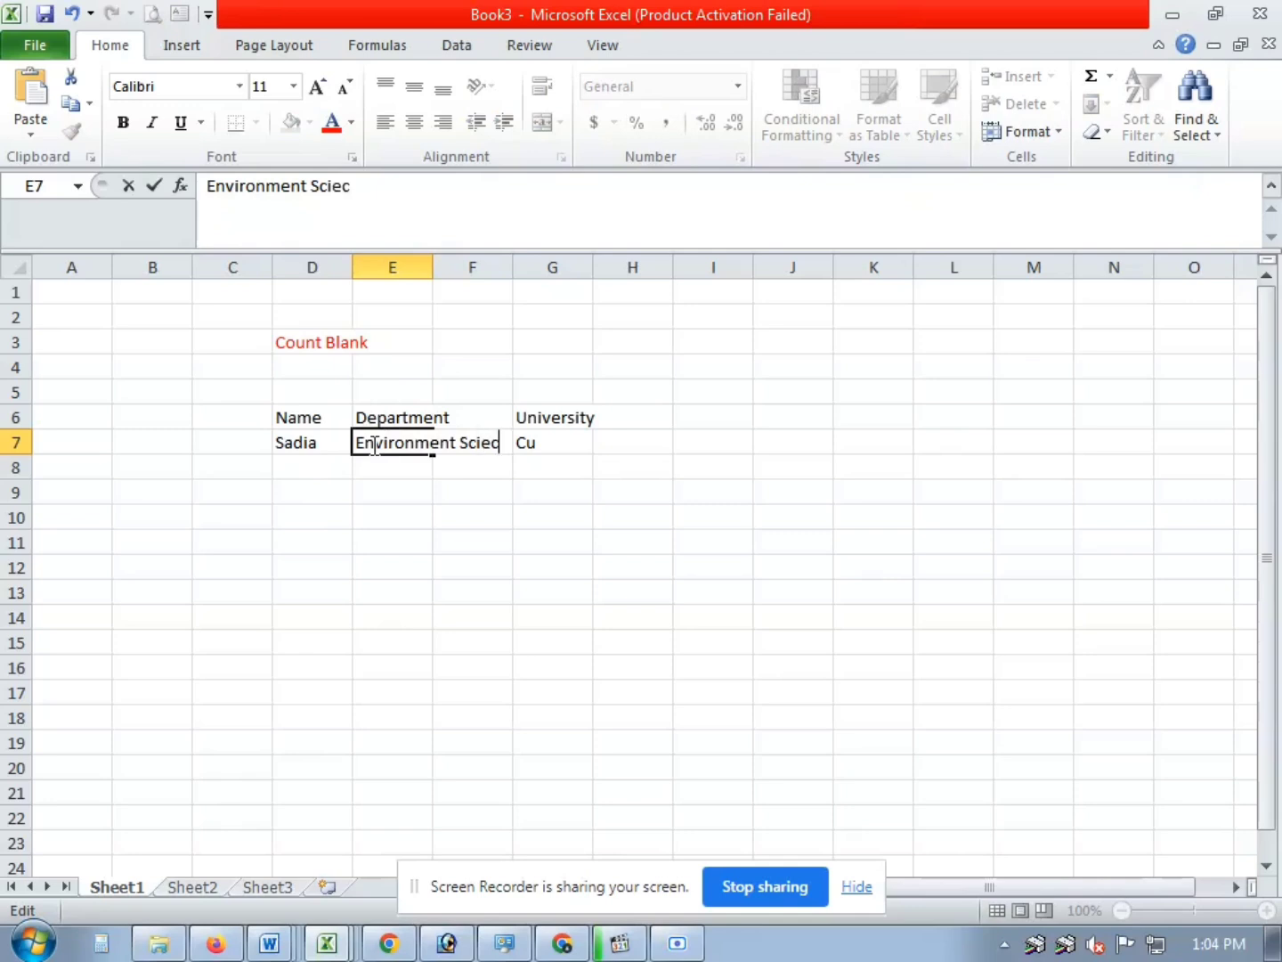
type("ience")
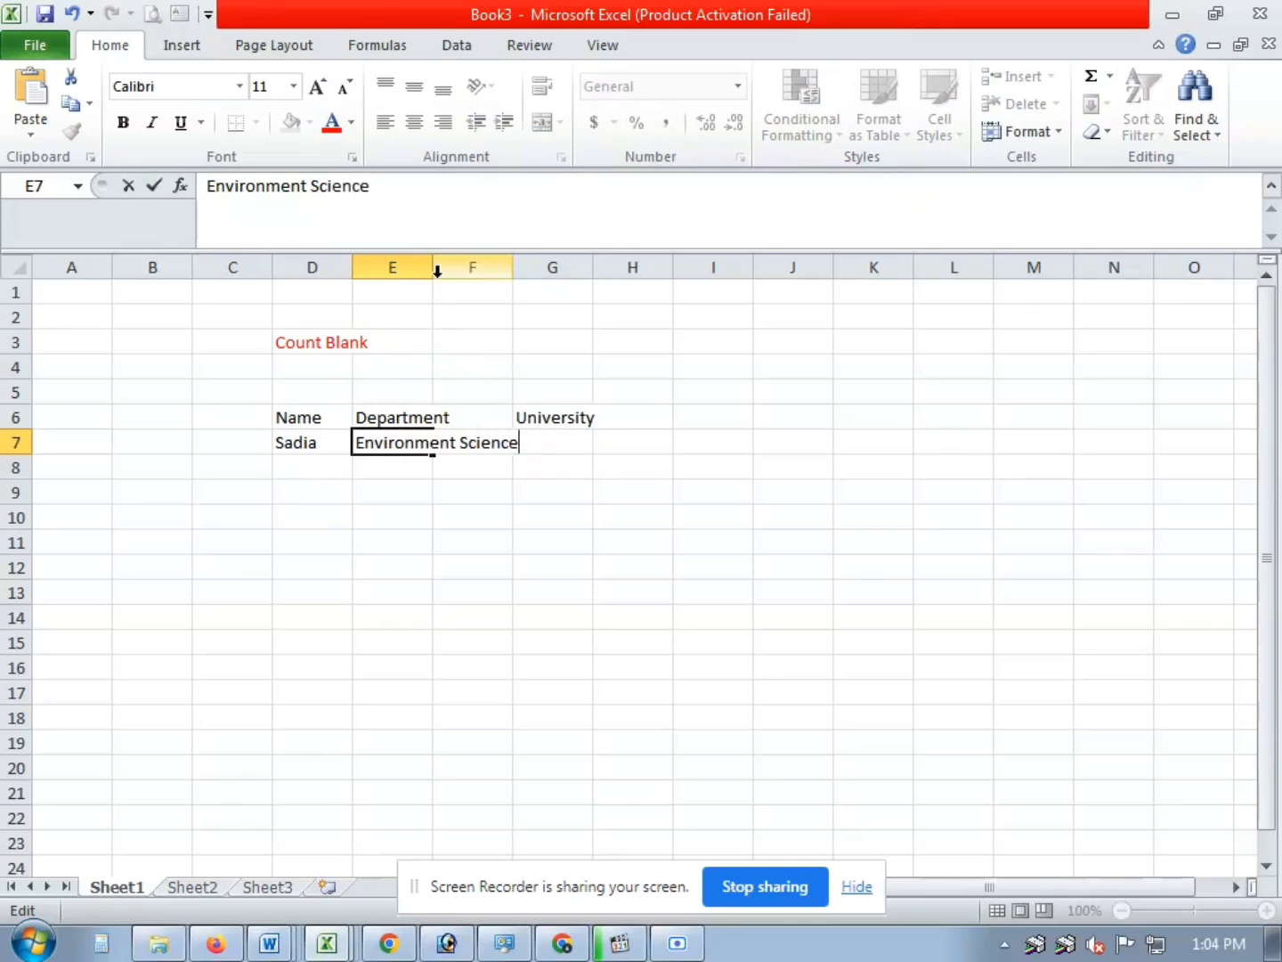
left_click(418, 372)
Widen column E to fit the department text and correct E7 to Environmental Science.
left_click(454, 438)
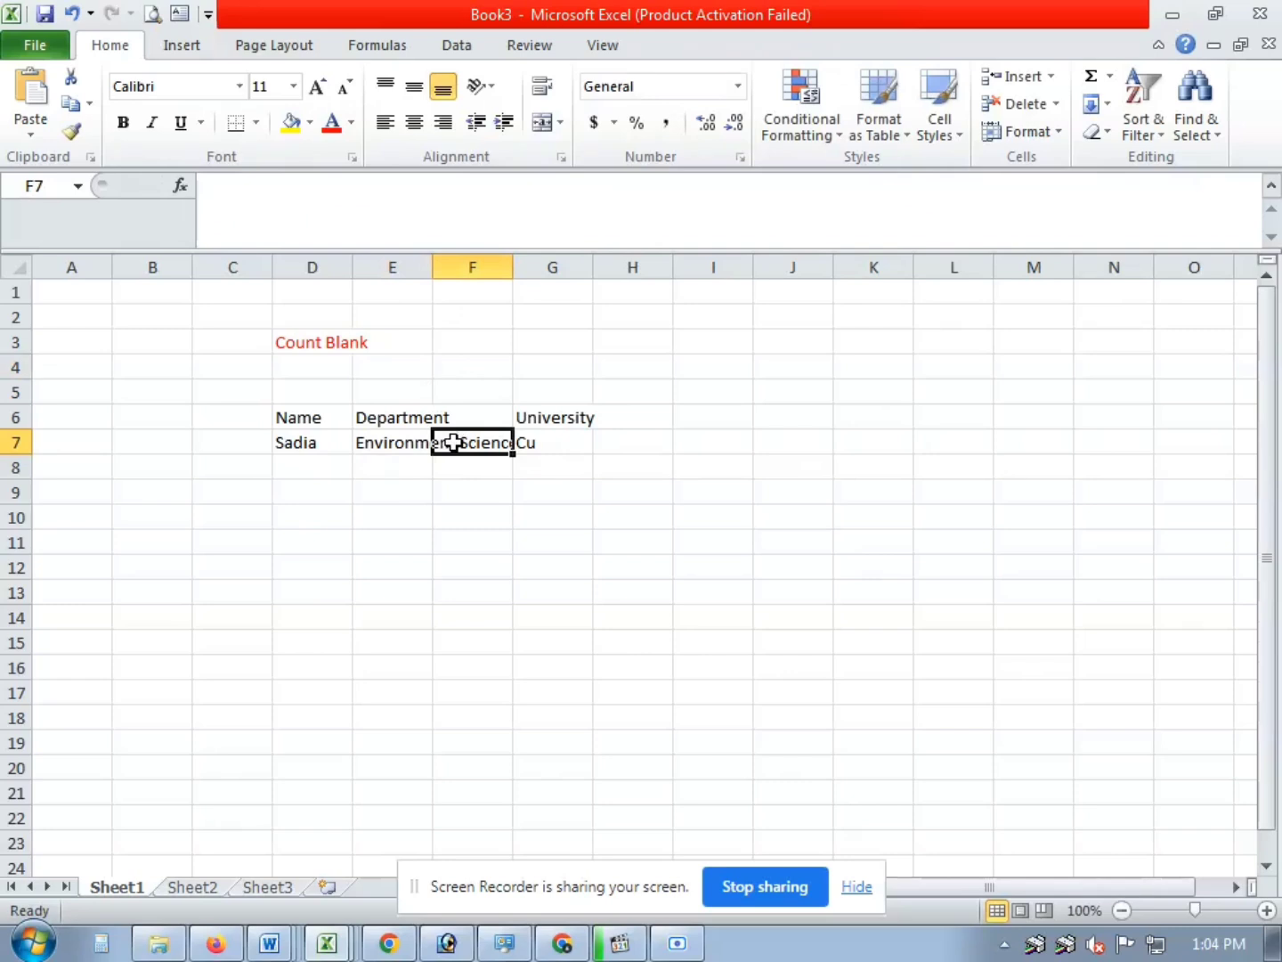
double_click(455, 441)
left_click(387, 488)
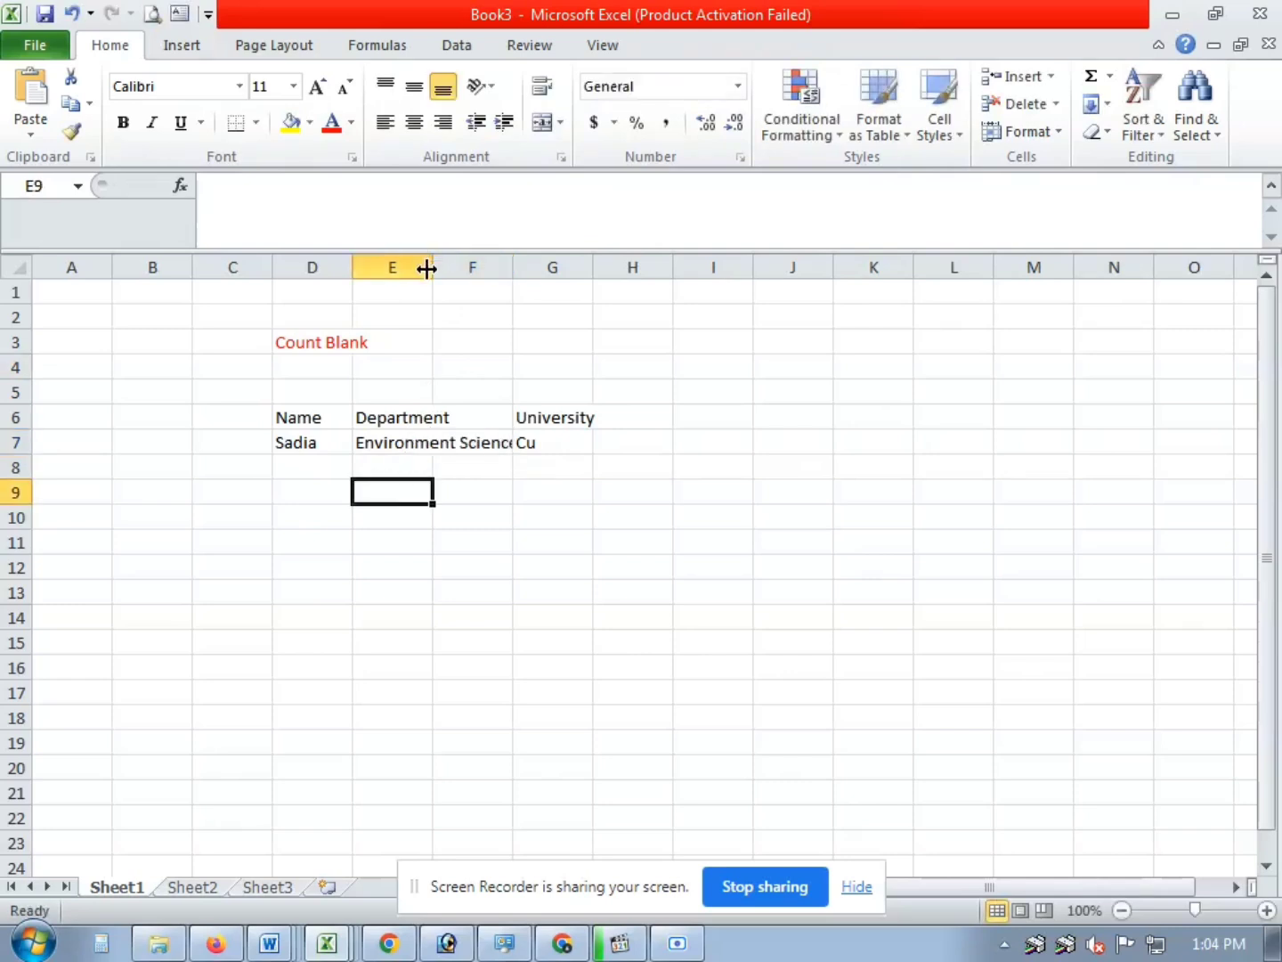
left_click_drag(427, 267, 547, 289)
double_click(455, 444)
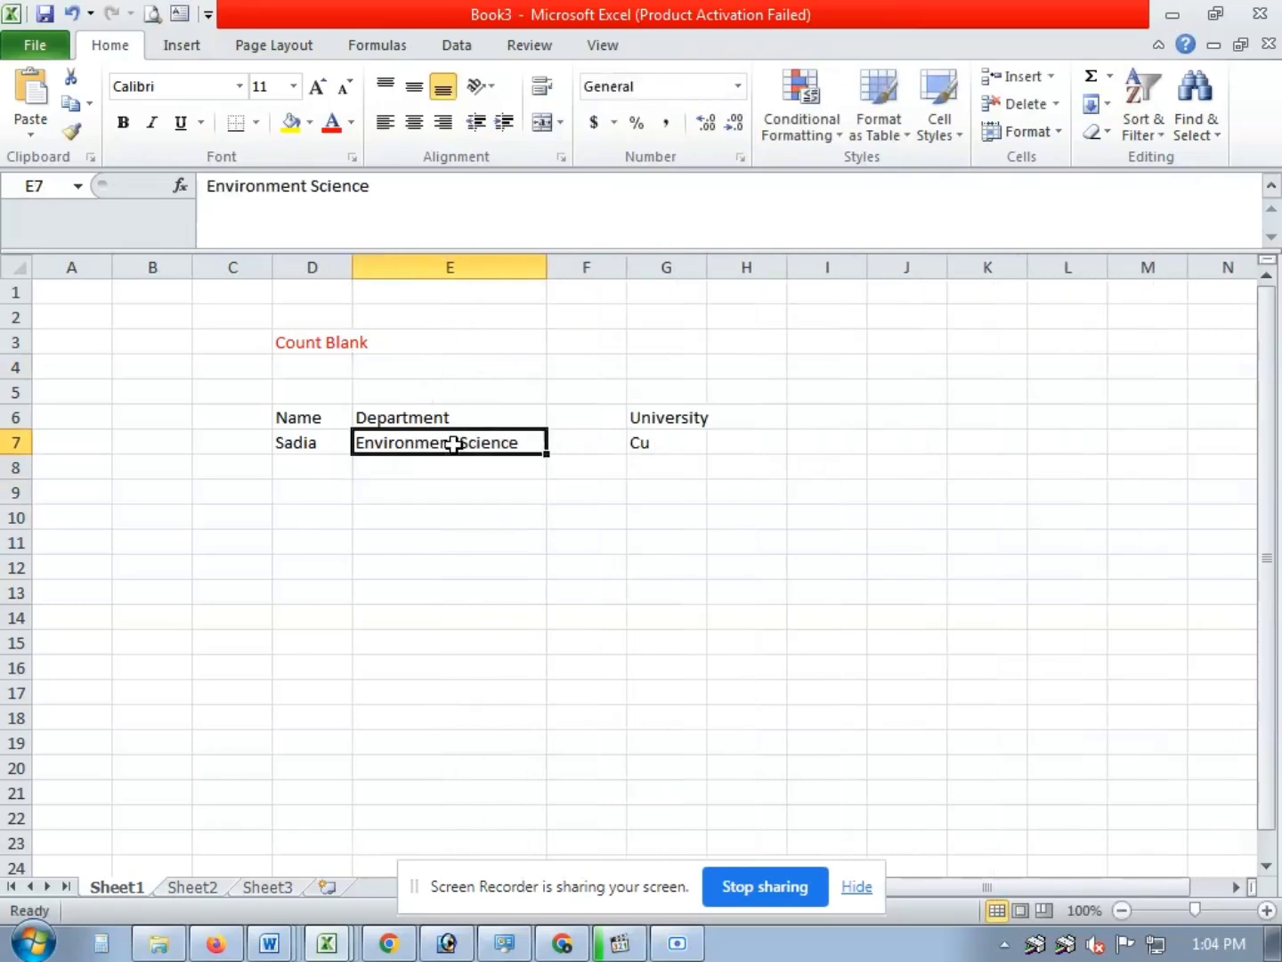
type("al")
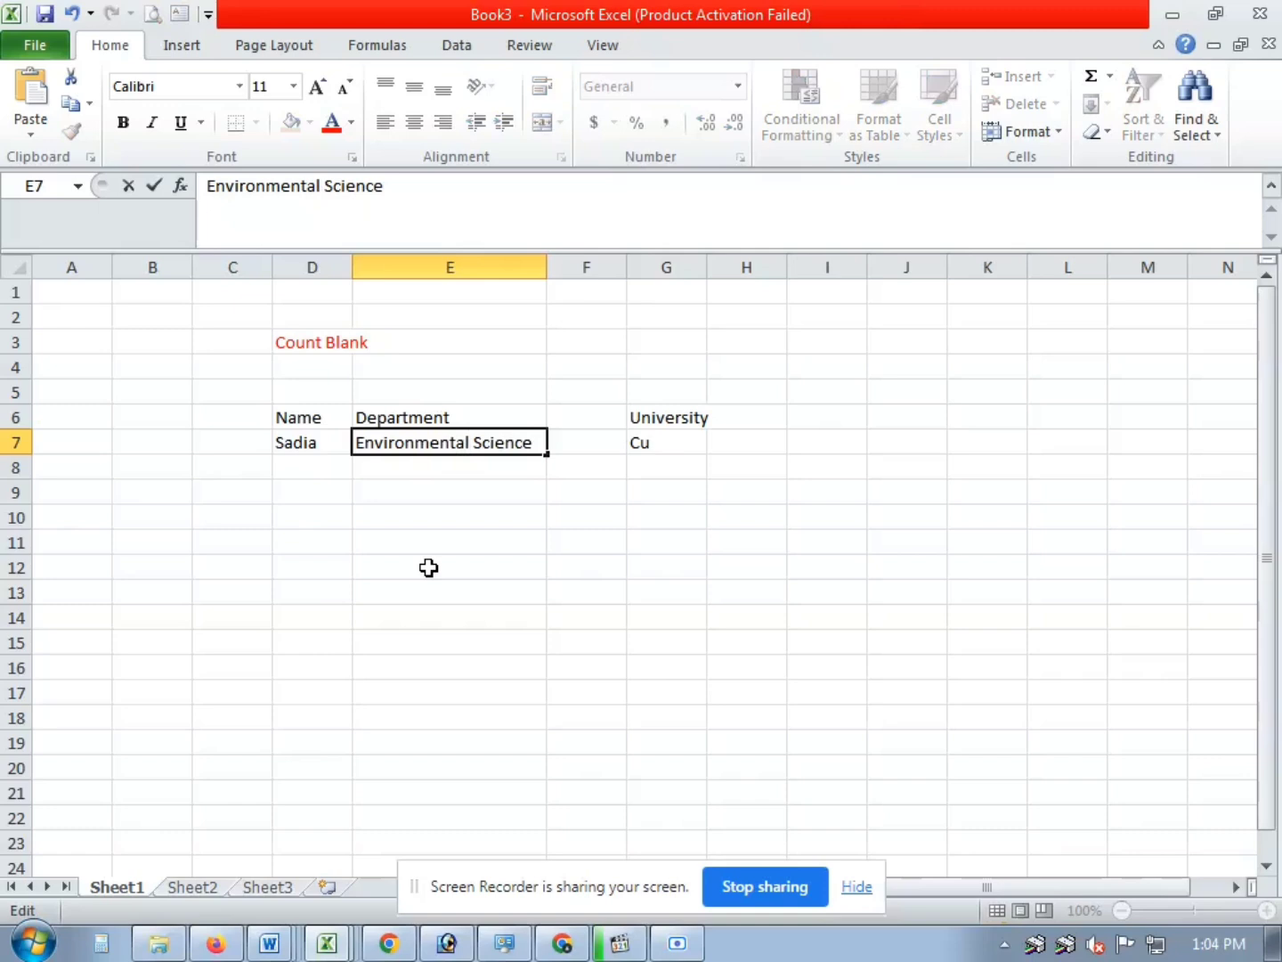
Start the second record with the person's name in D8 and English as the department in E8.
left_click(312, 466)
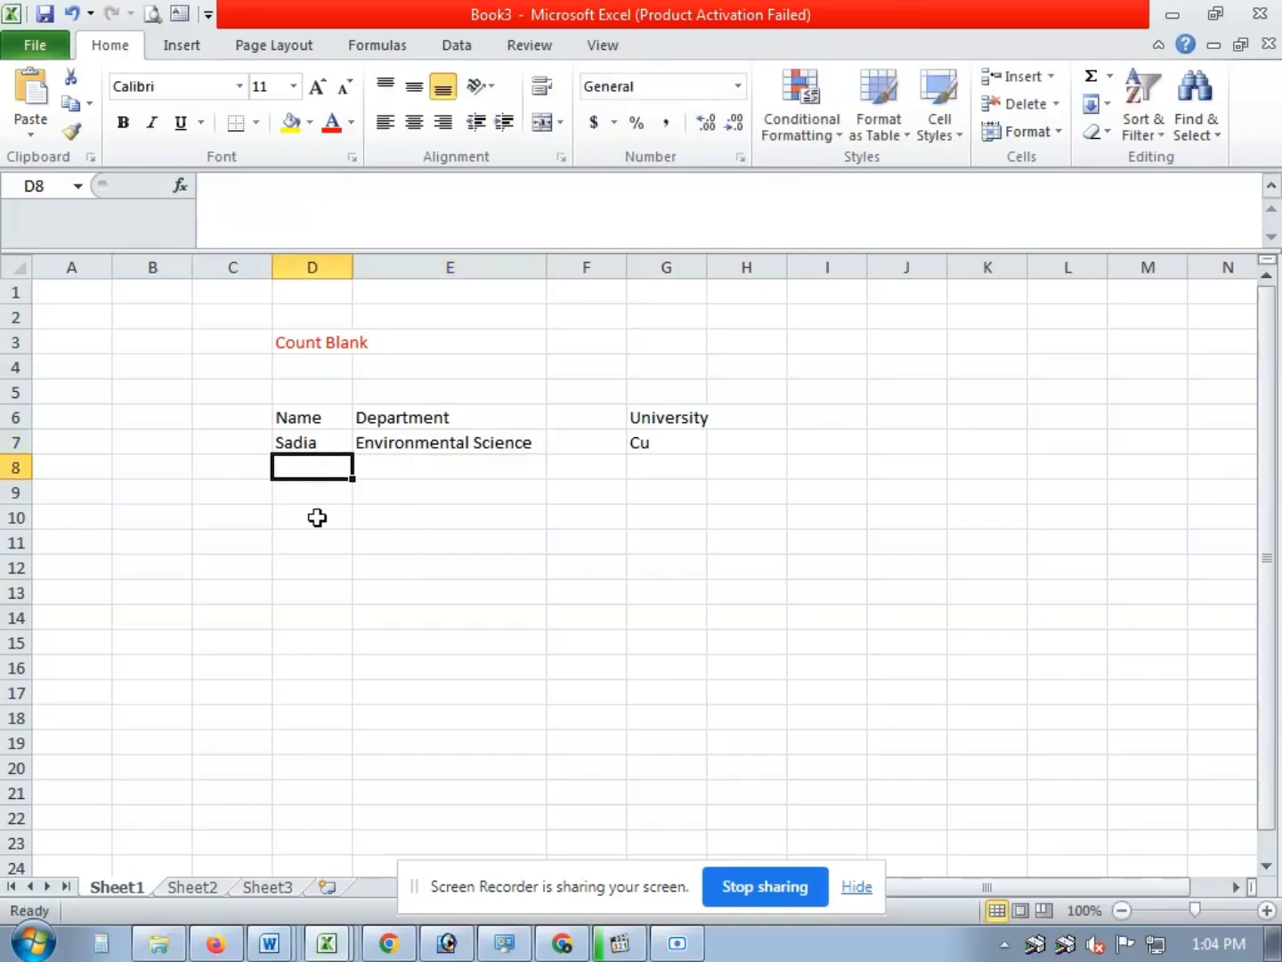
type("Sumaiya")
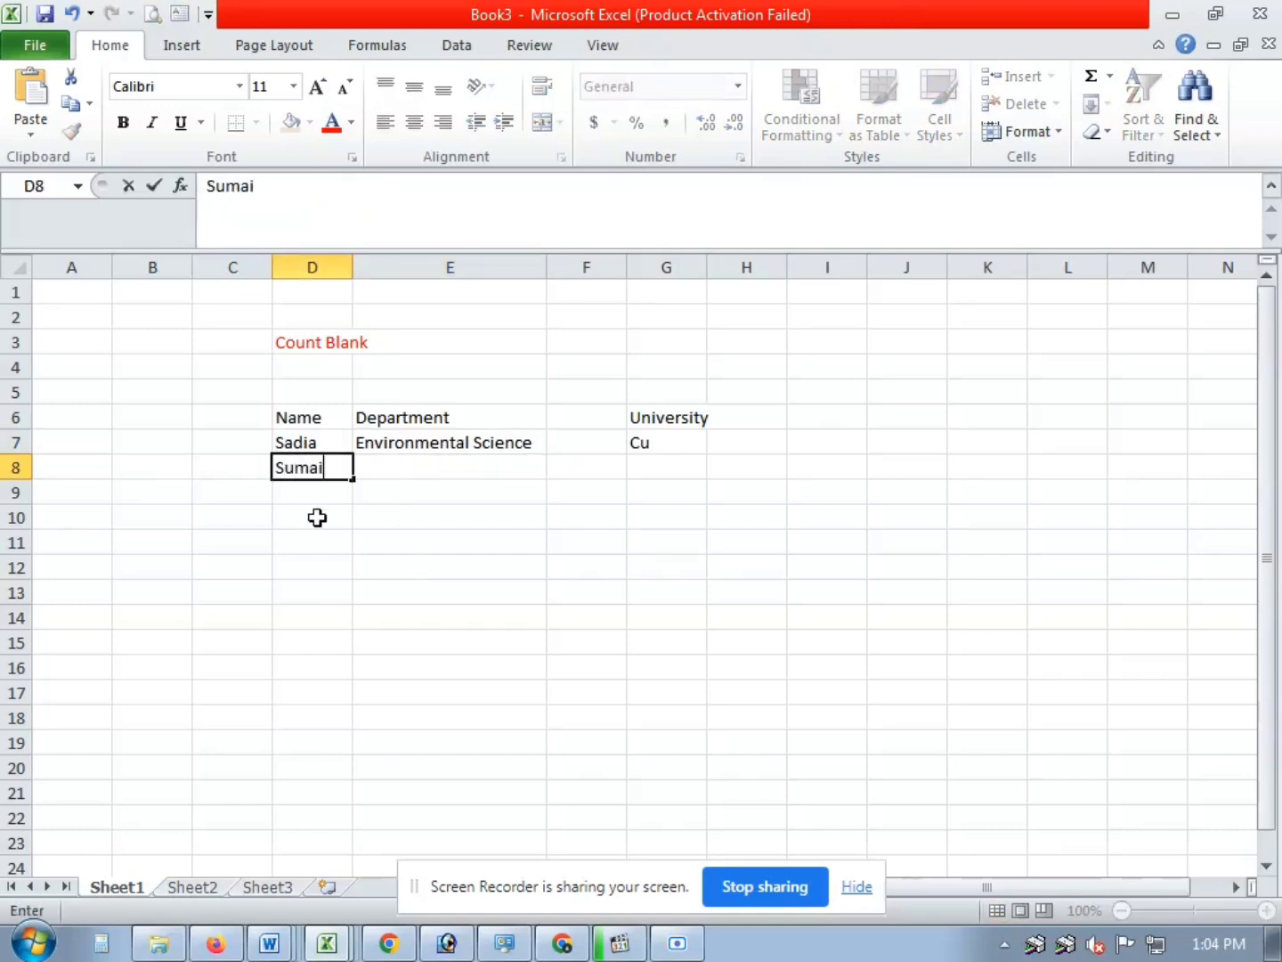
left_click(397, 462)
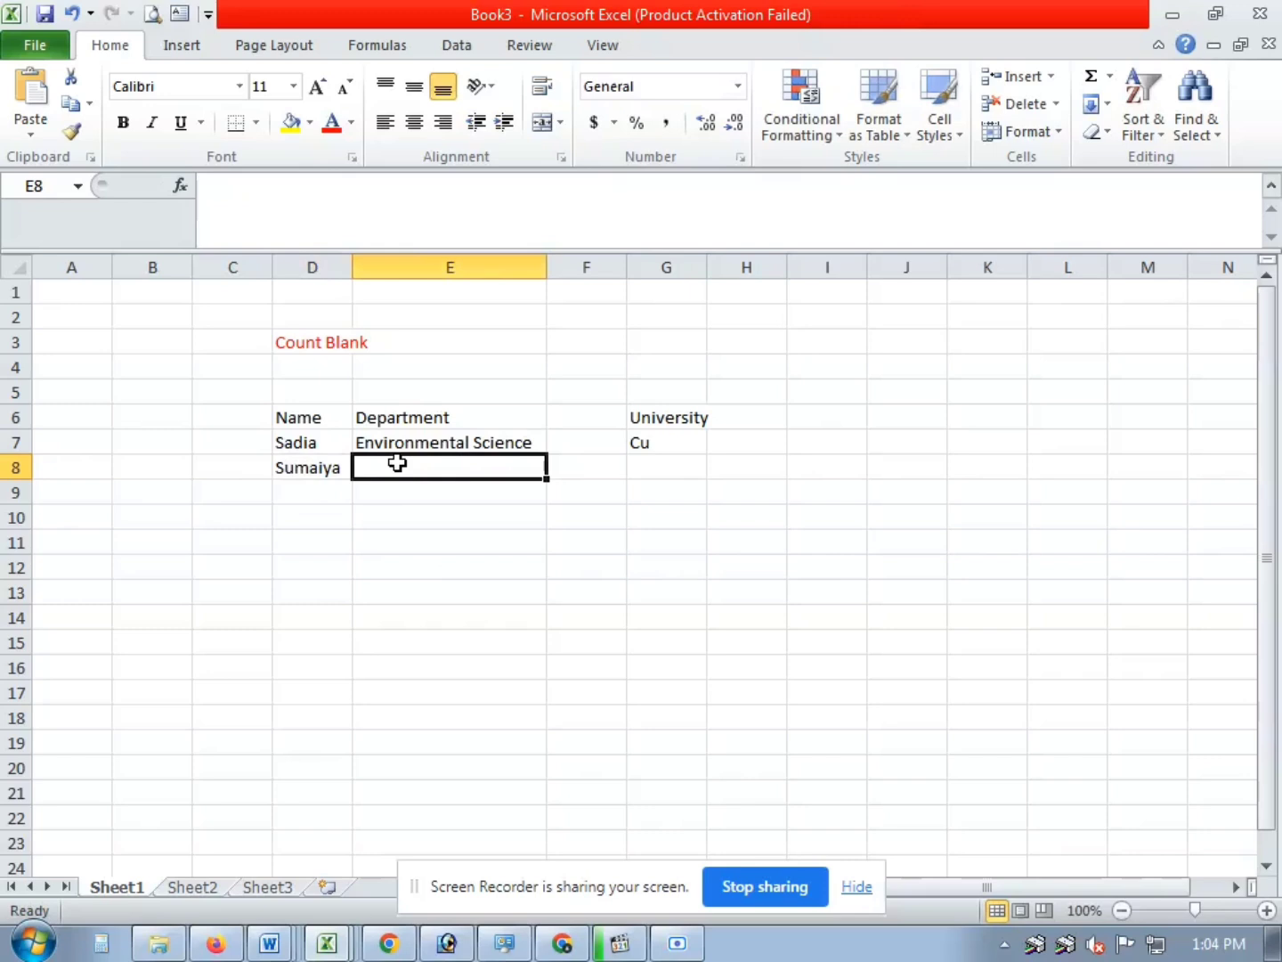
type("English")
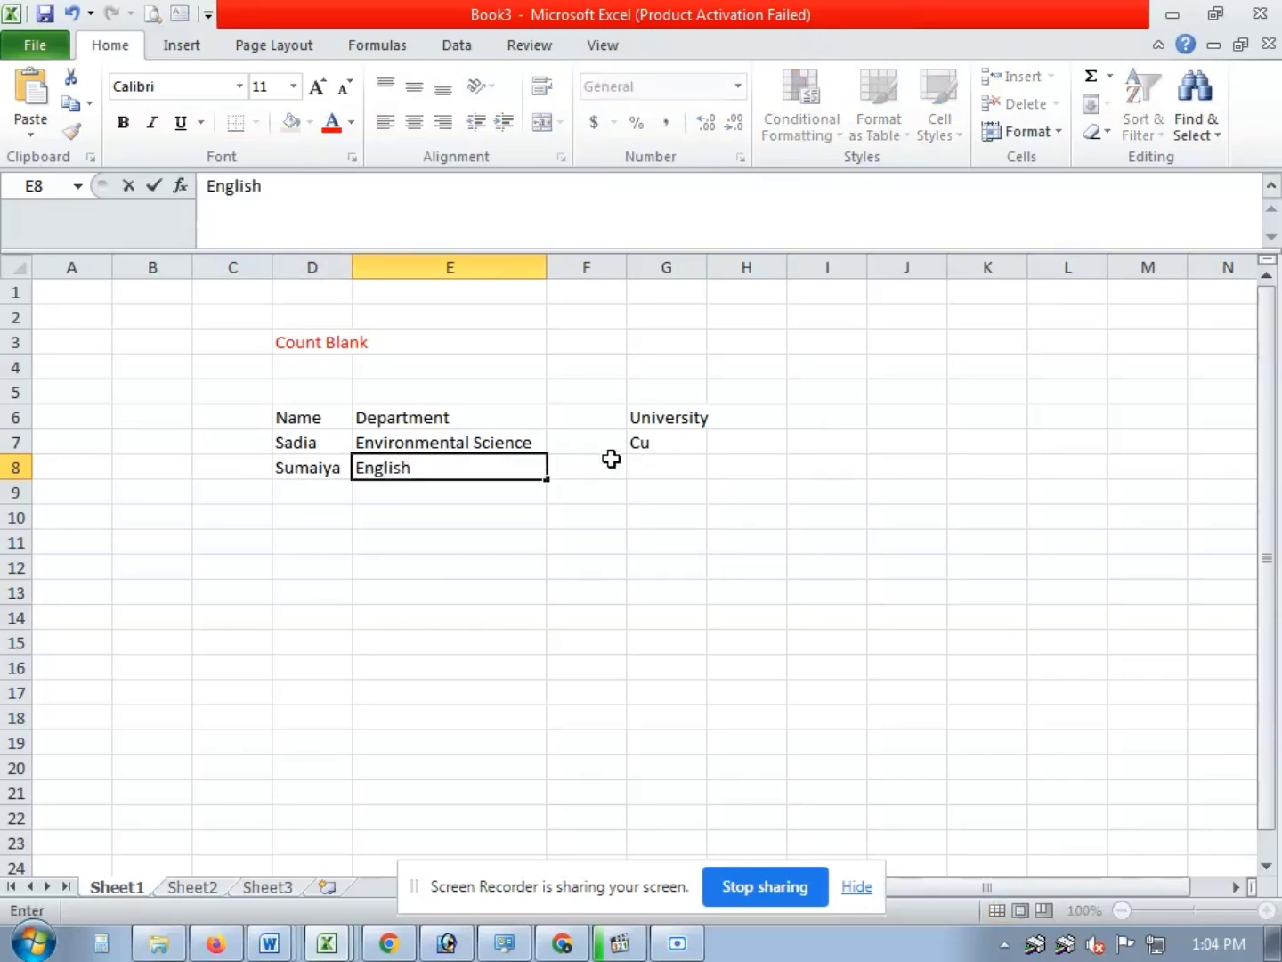
left_click_drag(586, 293, 588, 596)
left_click(592, 636)
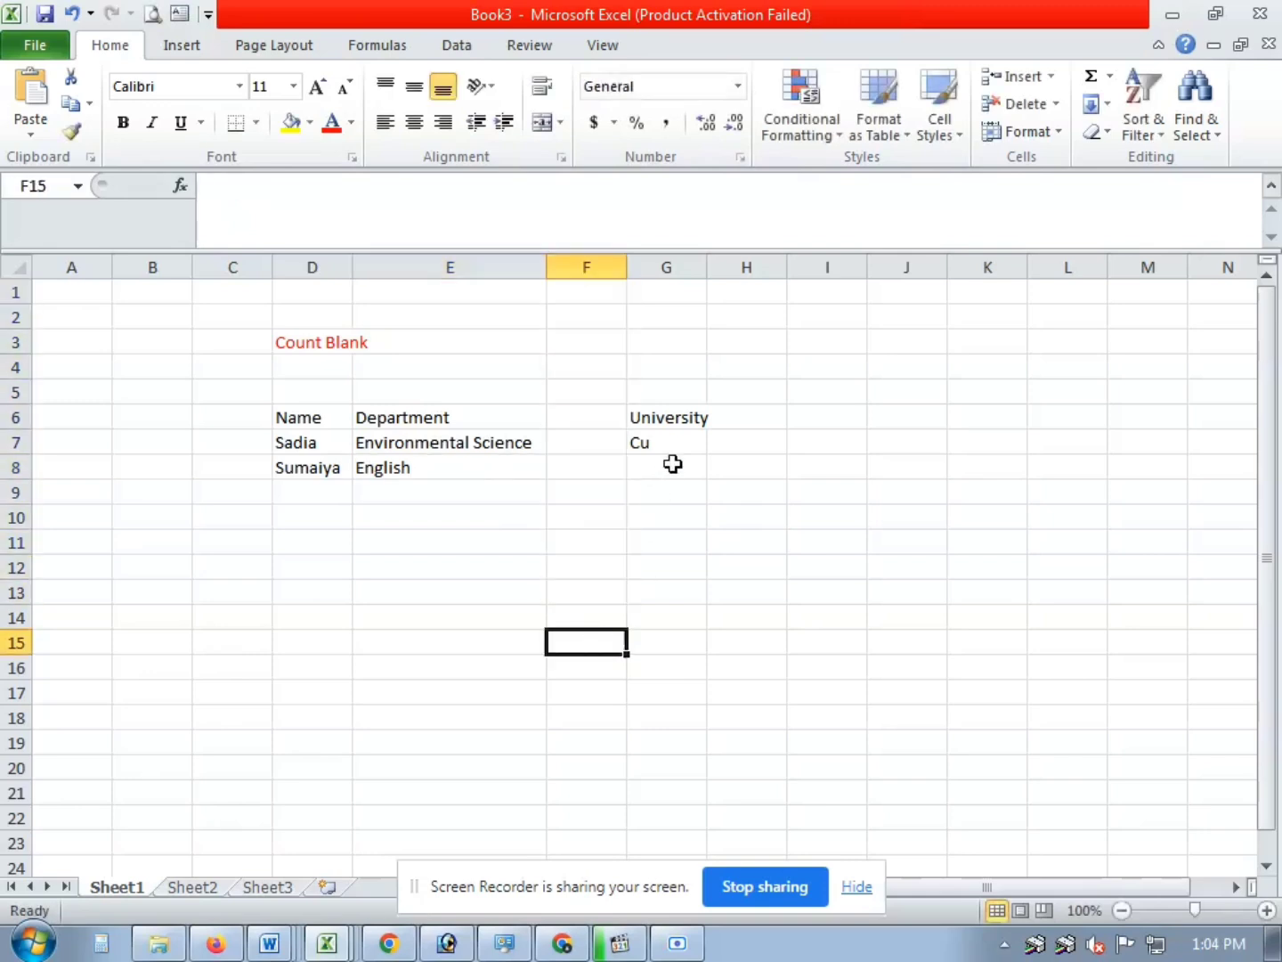
left_click(659, 420)
key("ctrl+c")
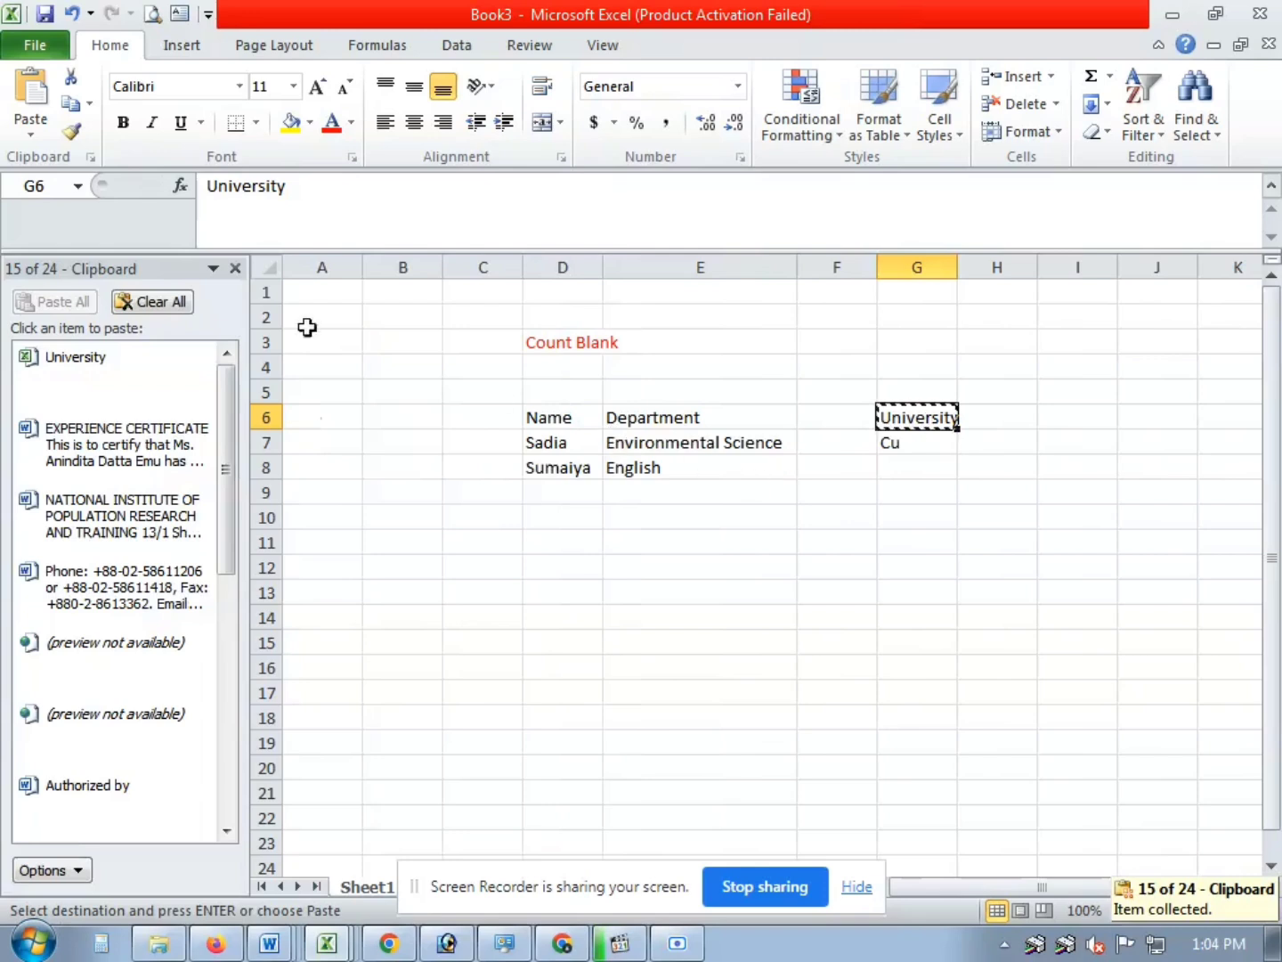
left_click(237, 267)
left_click(663, 445)
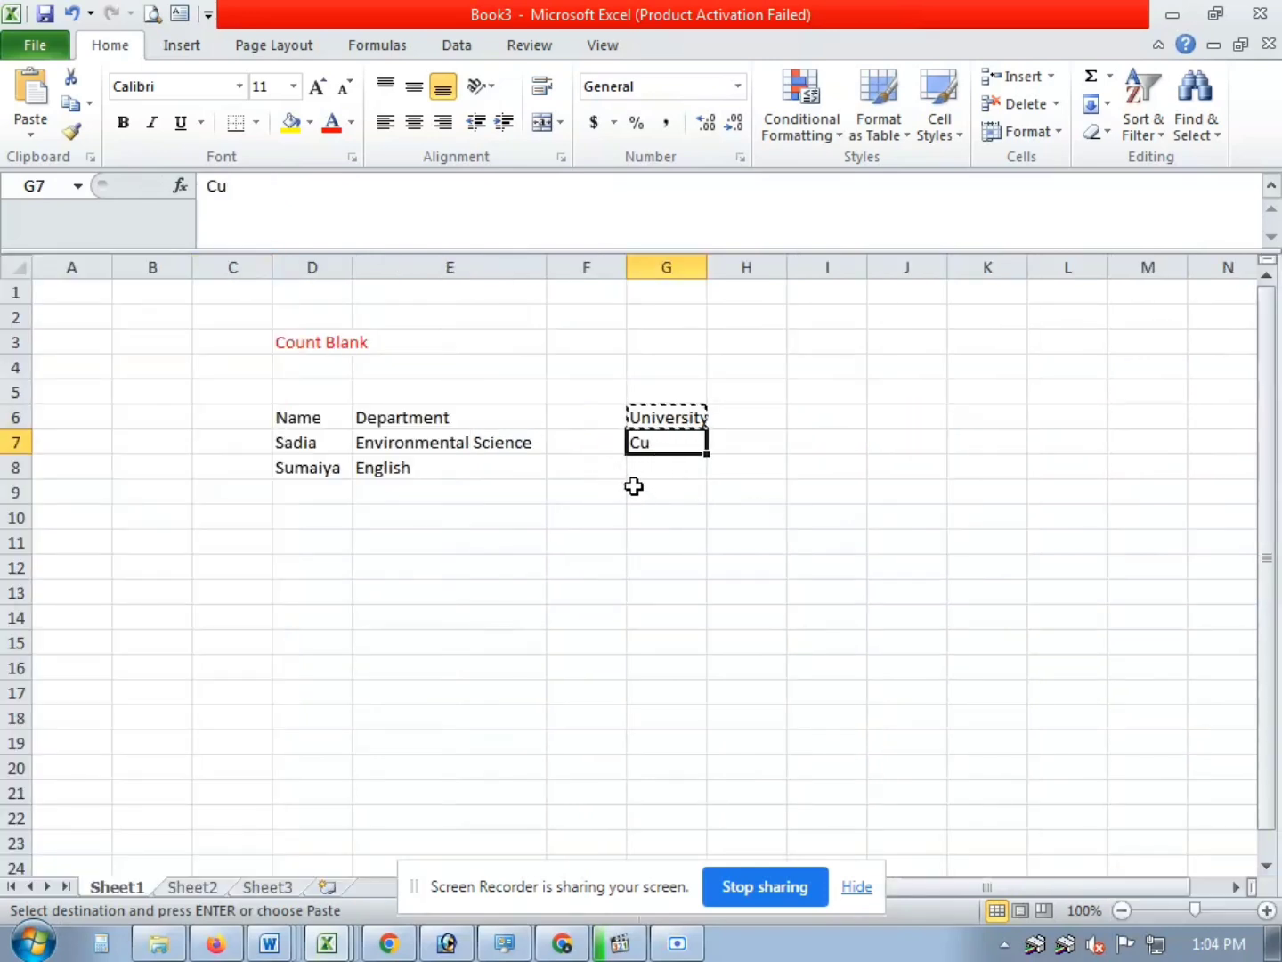
Enter Du in G8 and clear the whole set of University entries in G6:G8.
left_click(669, 474)
type("Du")
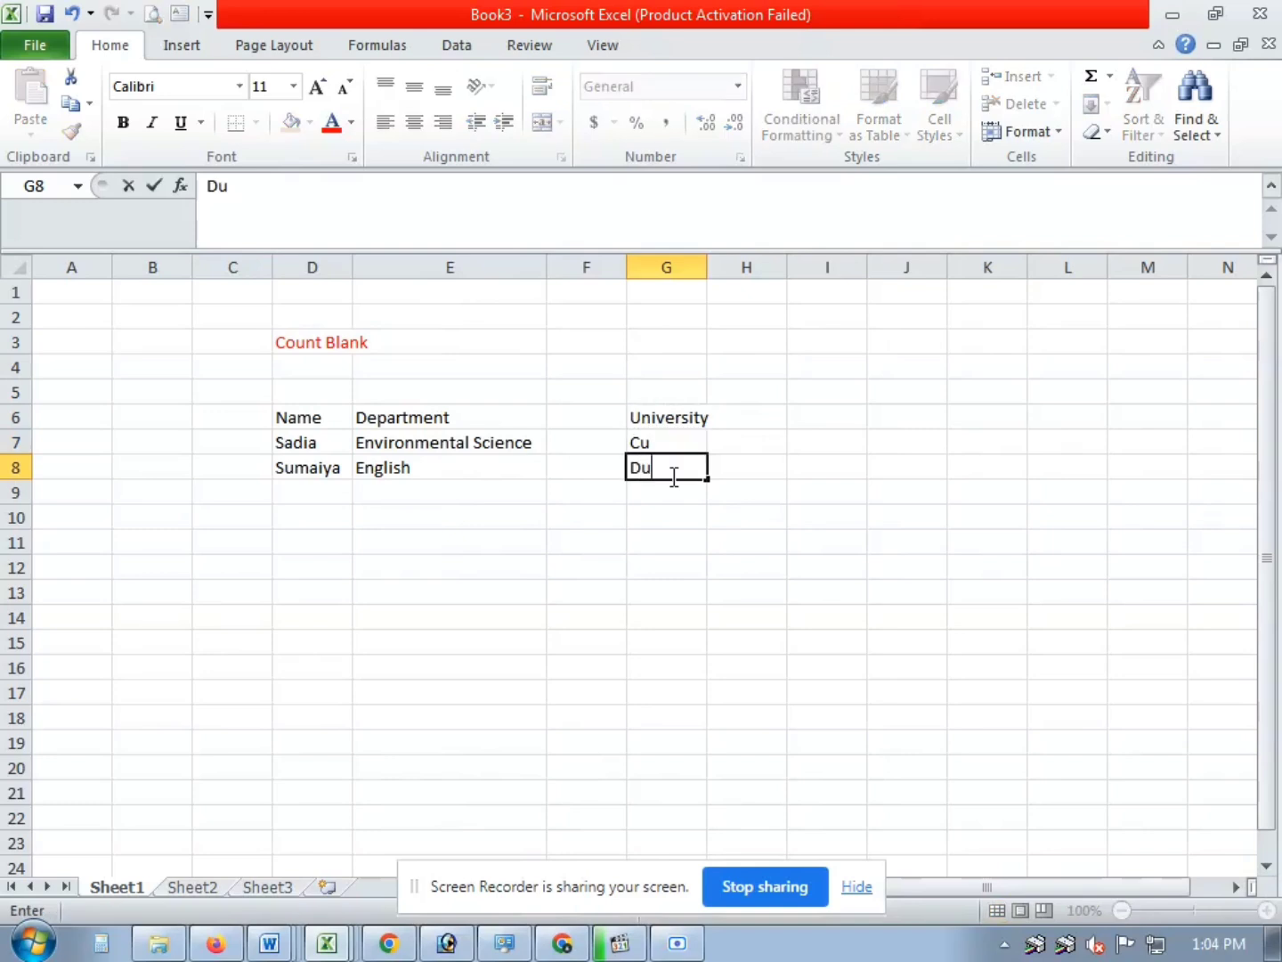
left_click_drag(644, 419, 651, 468)
key("Delete")
Enter the header Univesity in F6 and Cu for the first record in F7.
left_click(586, 424)
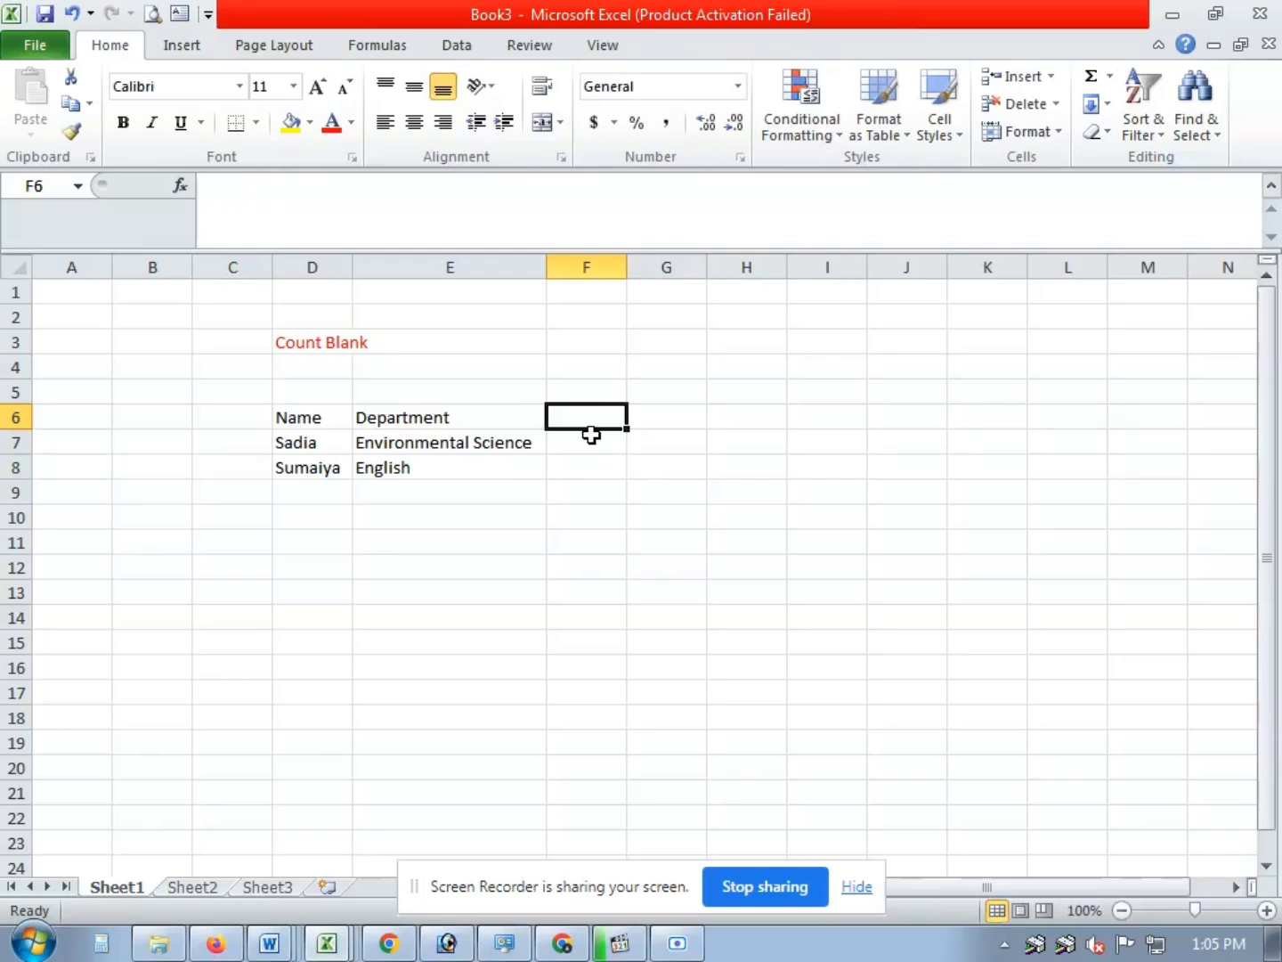
type("Univesit")
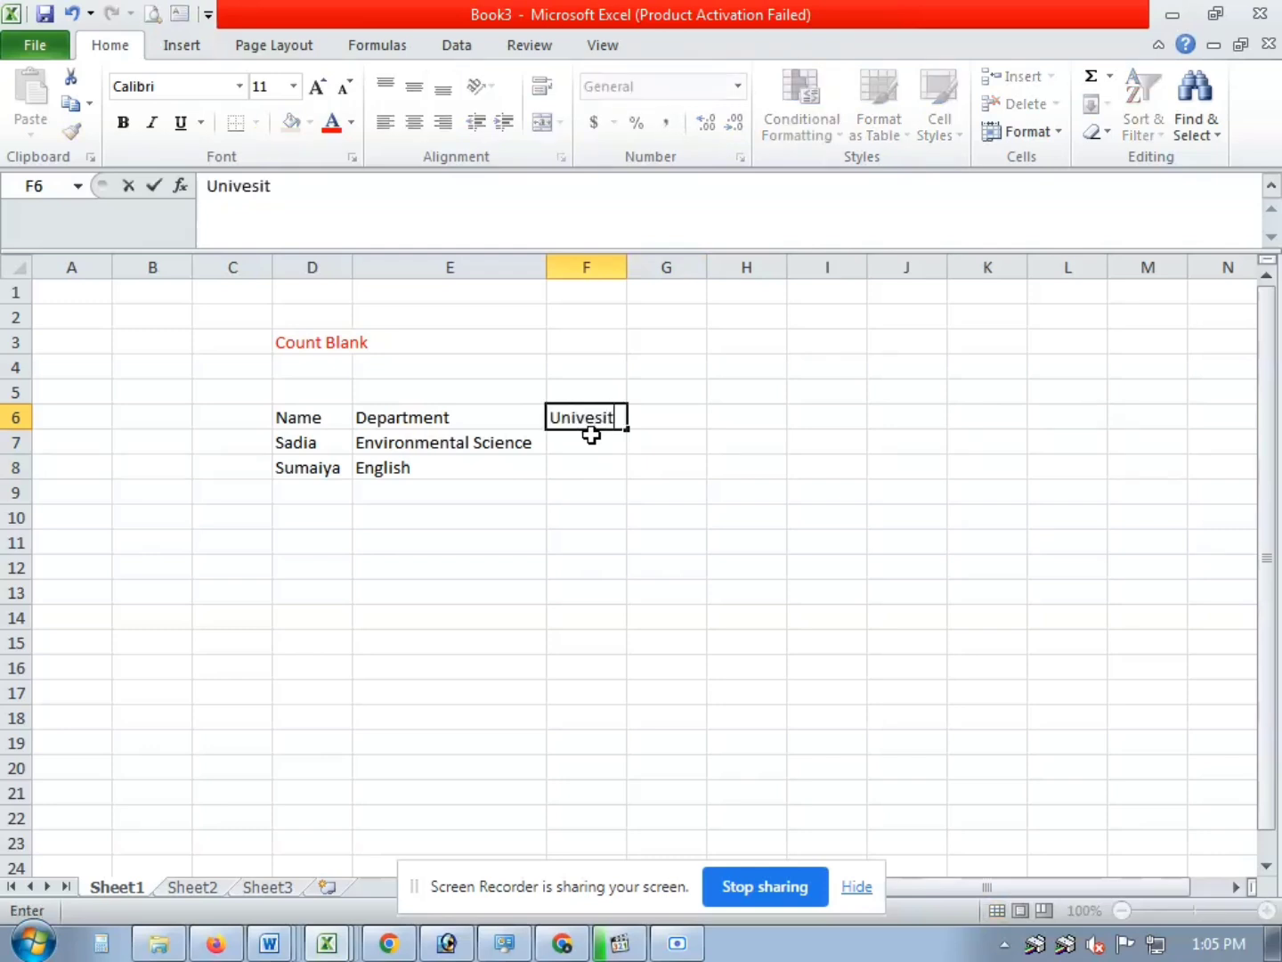
type("y")
left_click(589, 443)
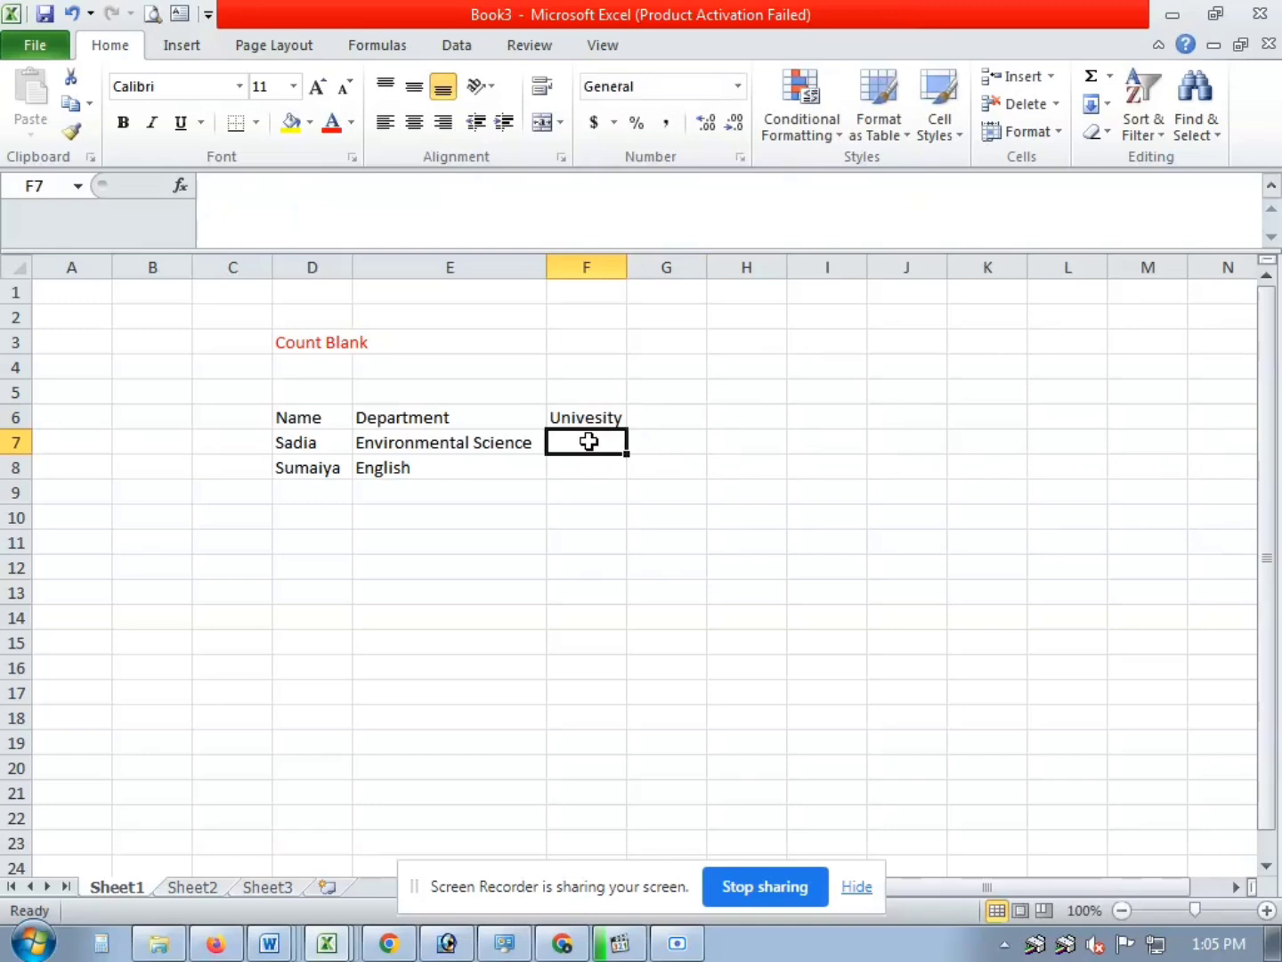
type("Cu")
left_click(597, 468)
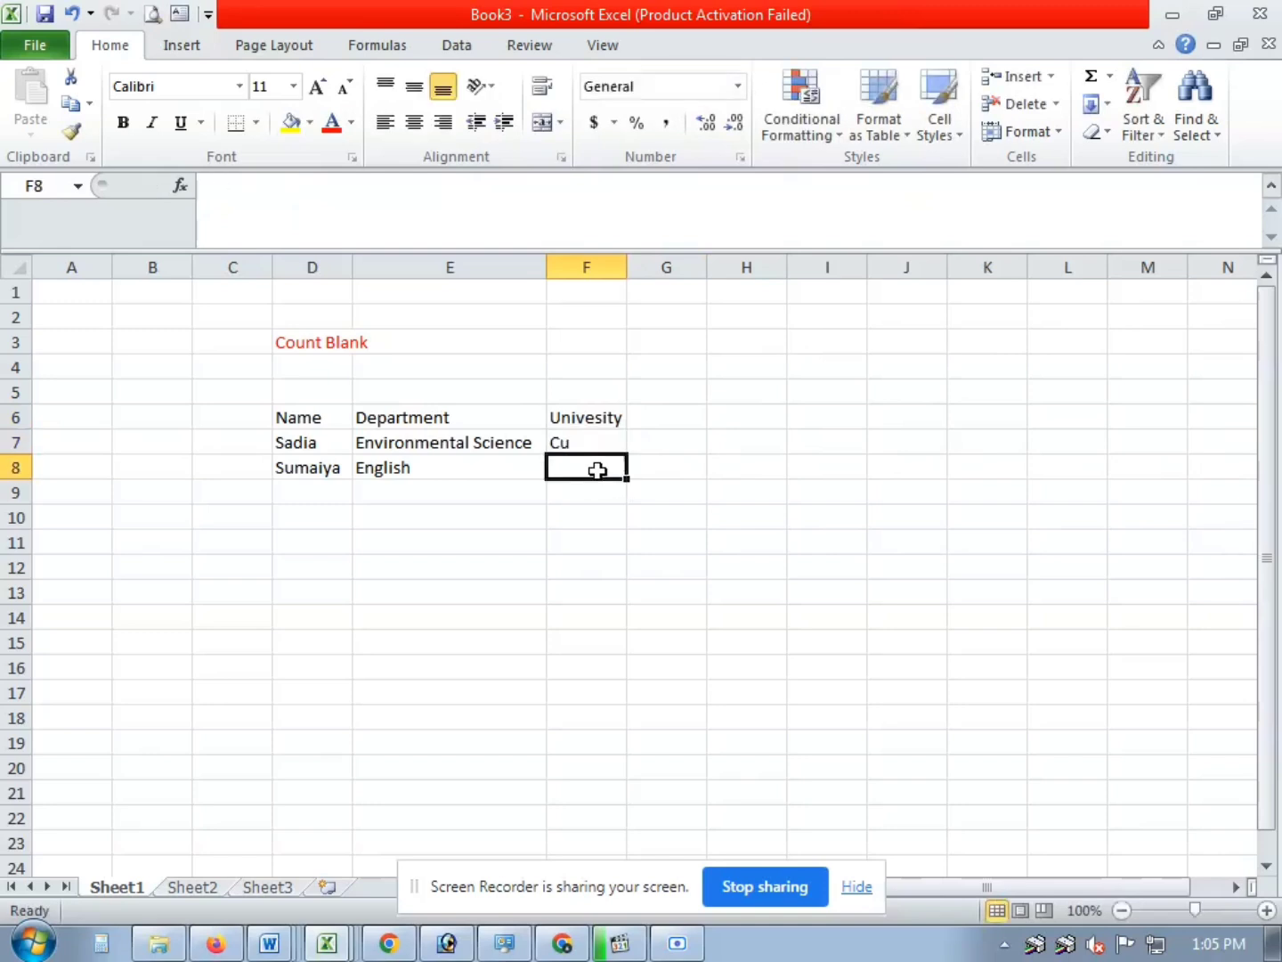
Enter Du in F8 and add the third record with the person's name in D9 and Ju in F9, leaving E9 blank.
type("Du")
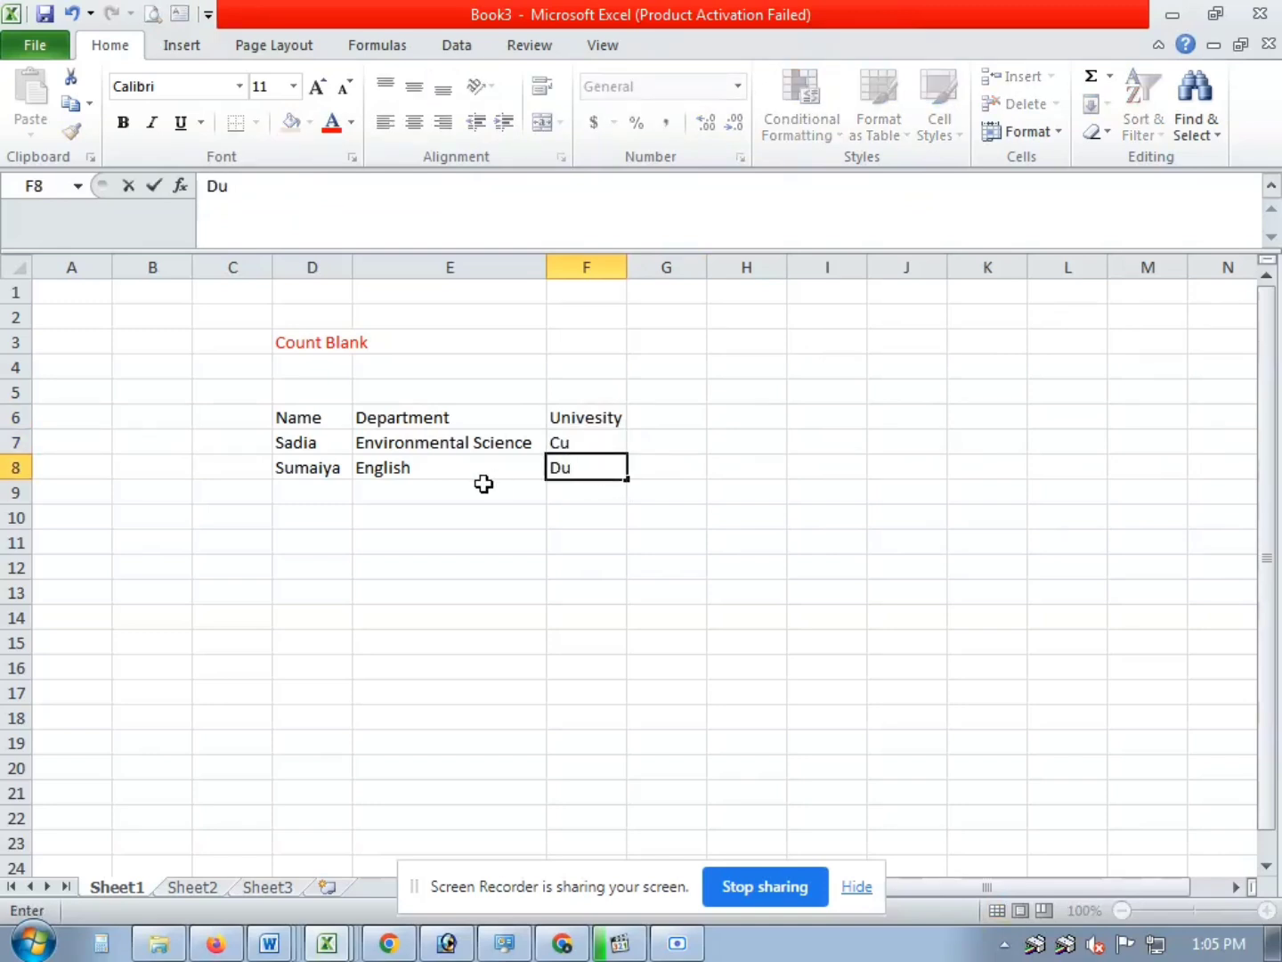
left_click(284, 493)
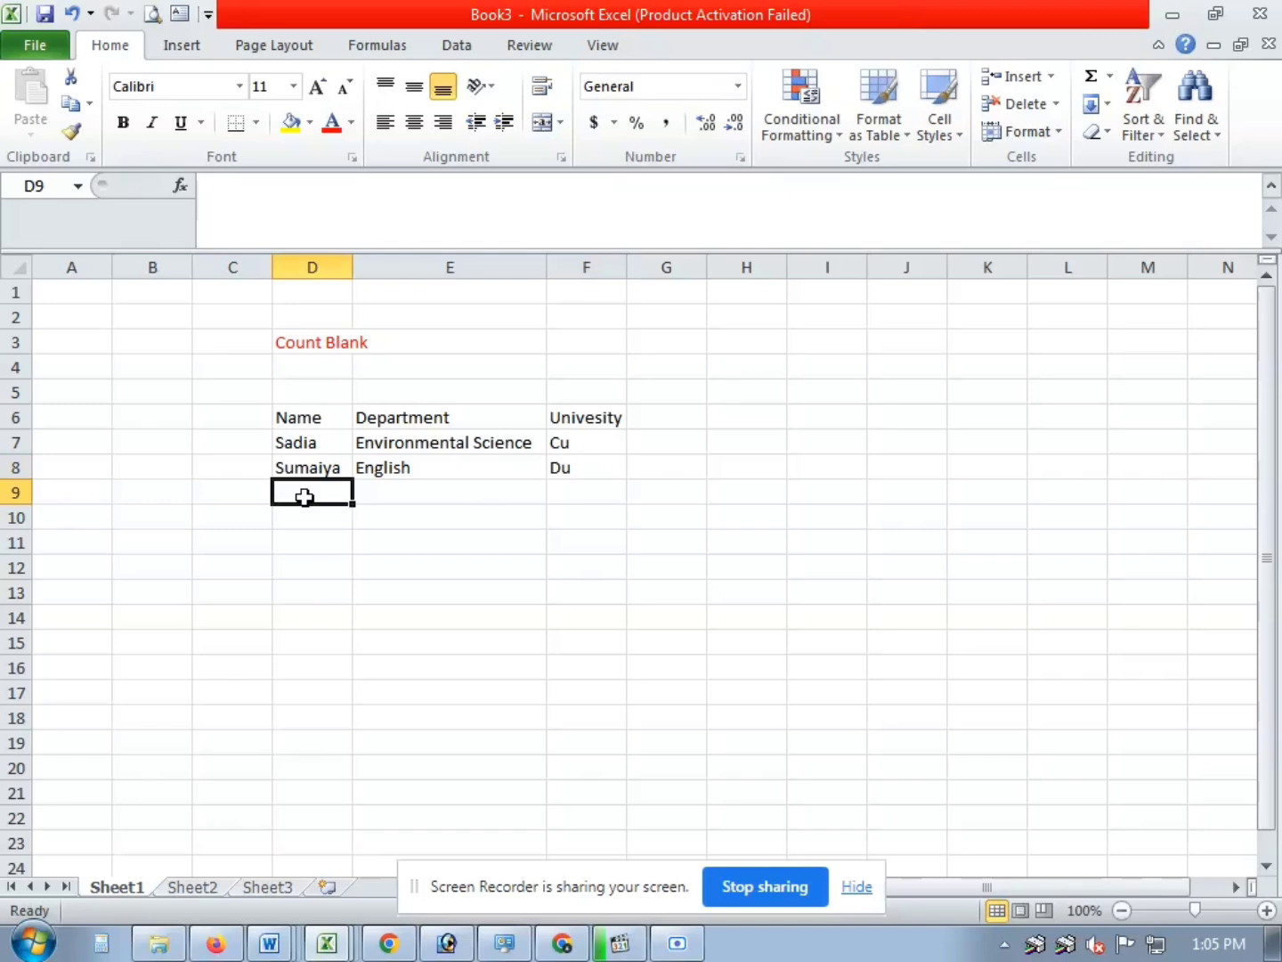
type("Mahiya")
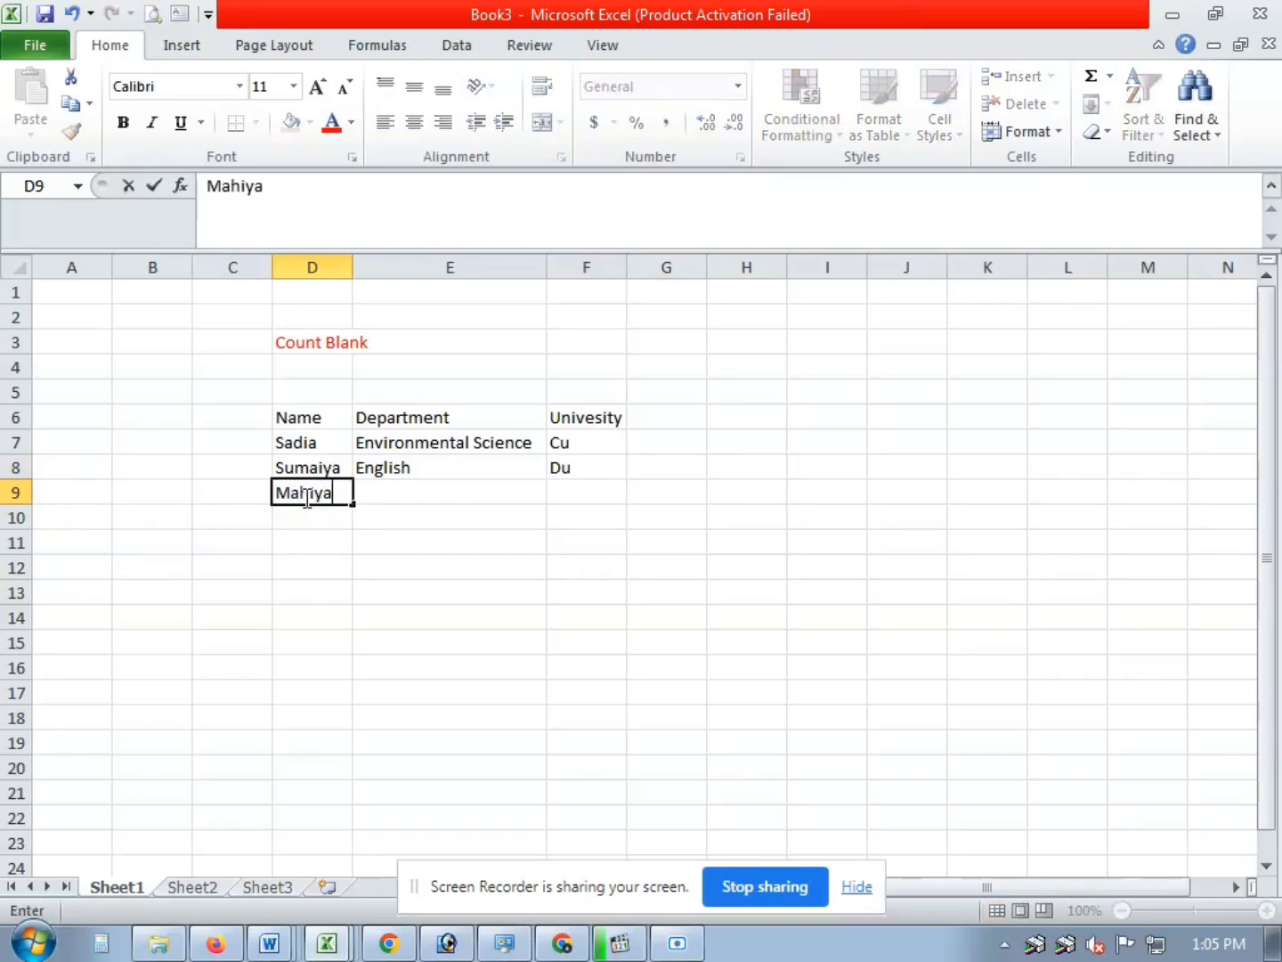
left_click(580, 504)
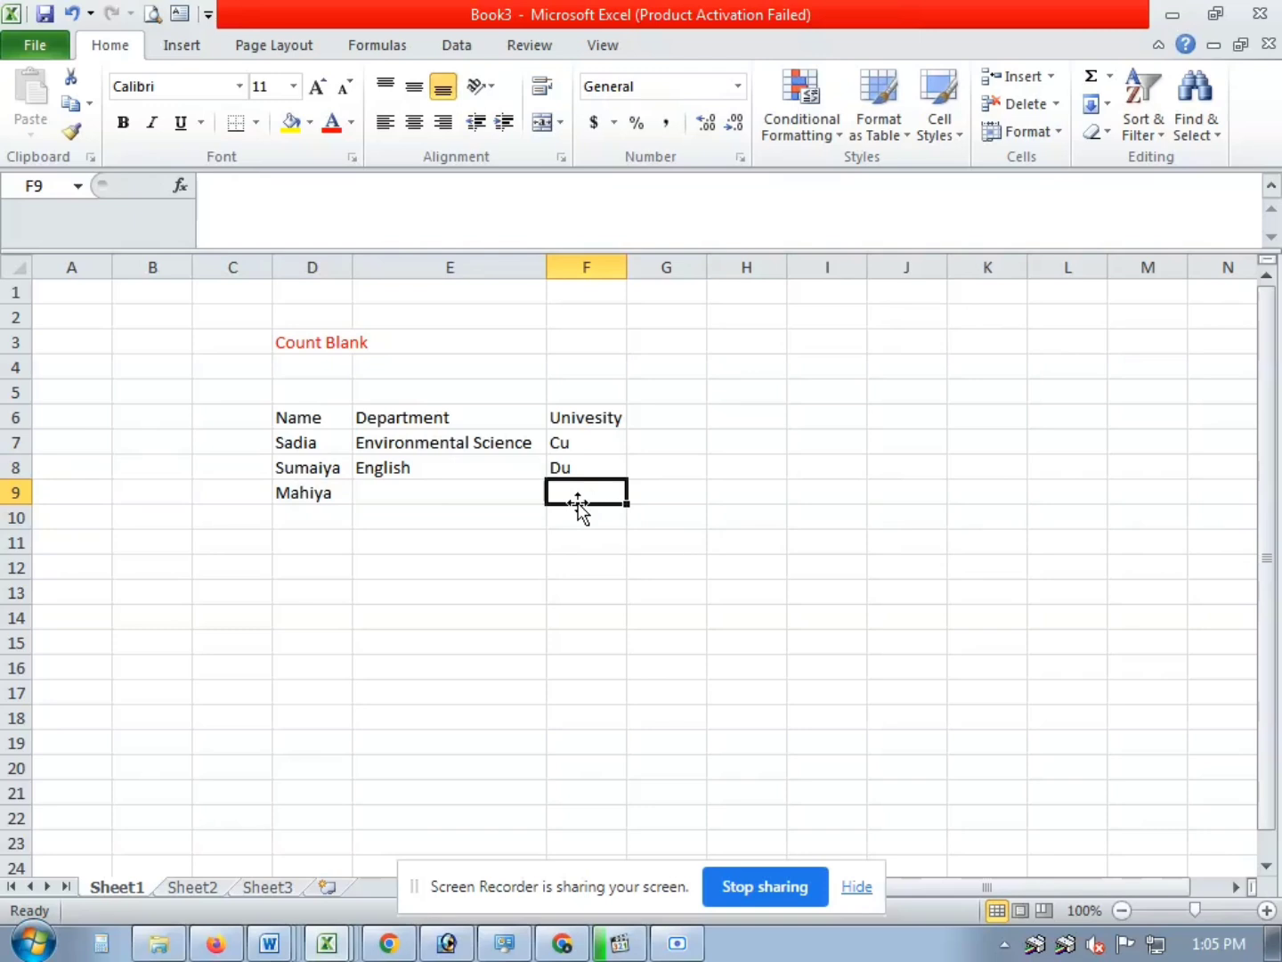
type("Ju")
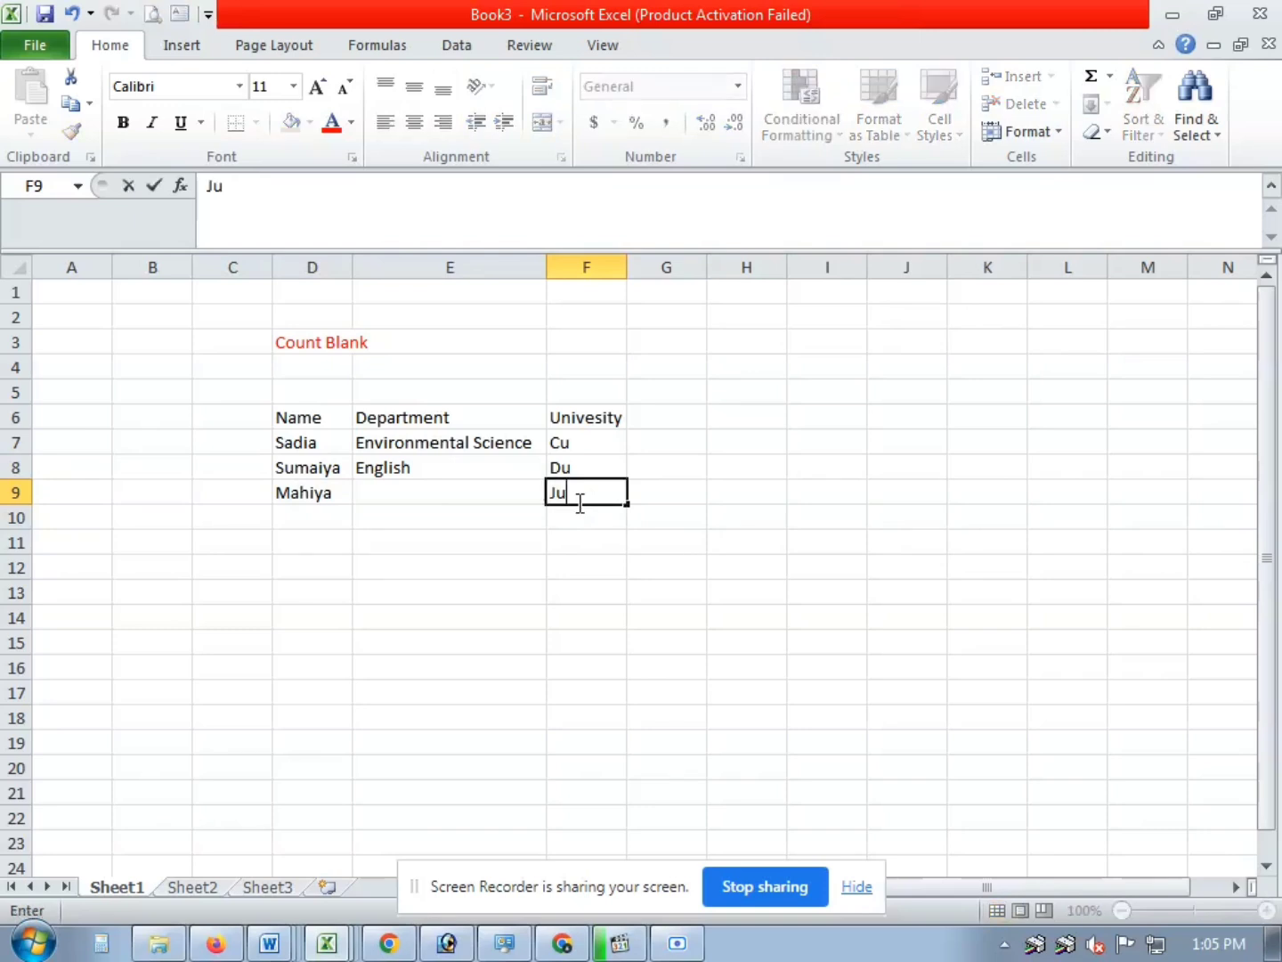
Add the fourth record with IER in E10 and Jnu in F10, leaving the name cell D10 blank.
left_click(328, 519)
left_click(395, 521)
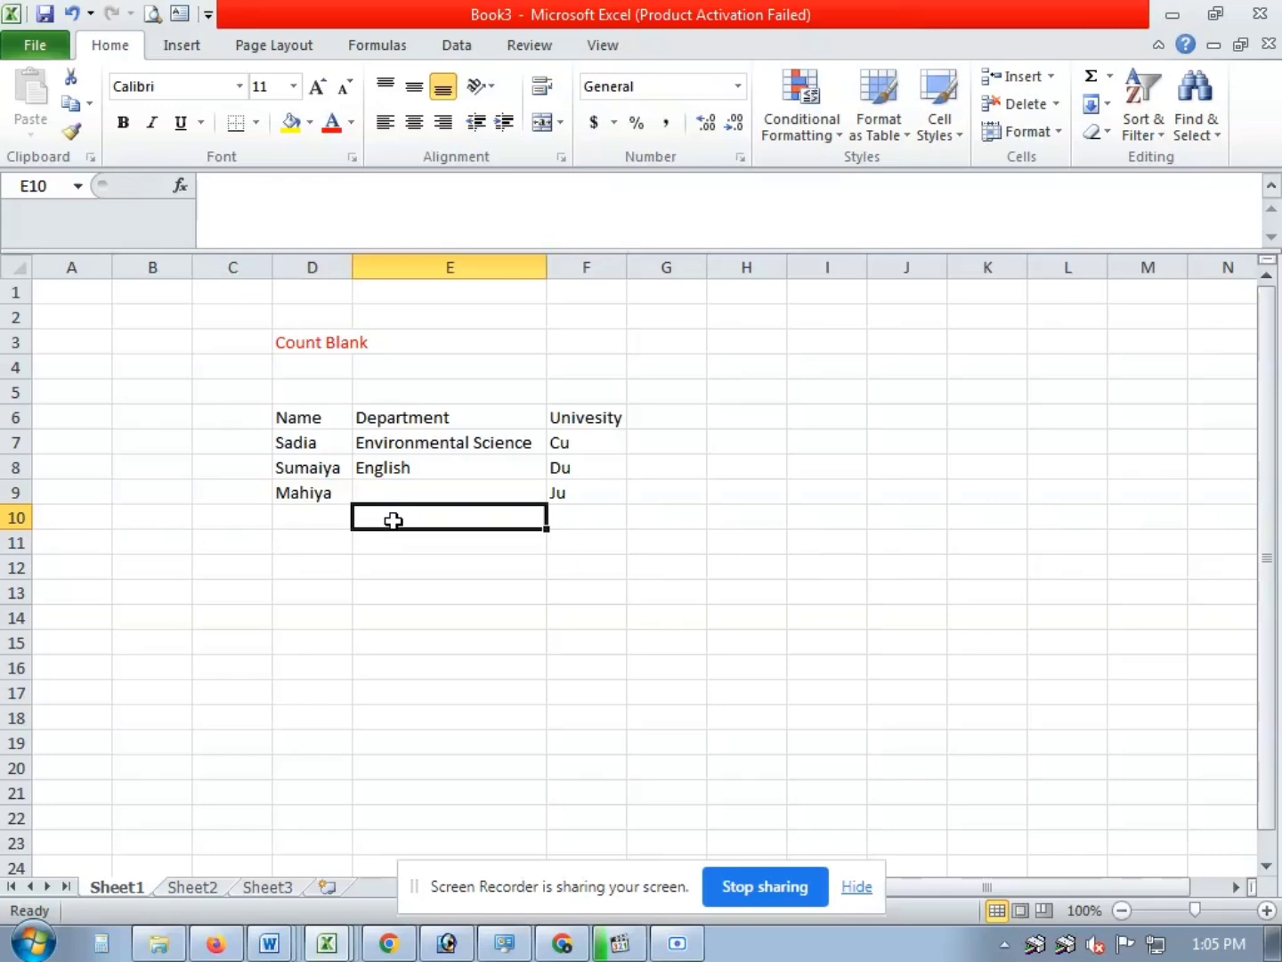
type("IER")
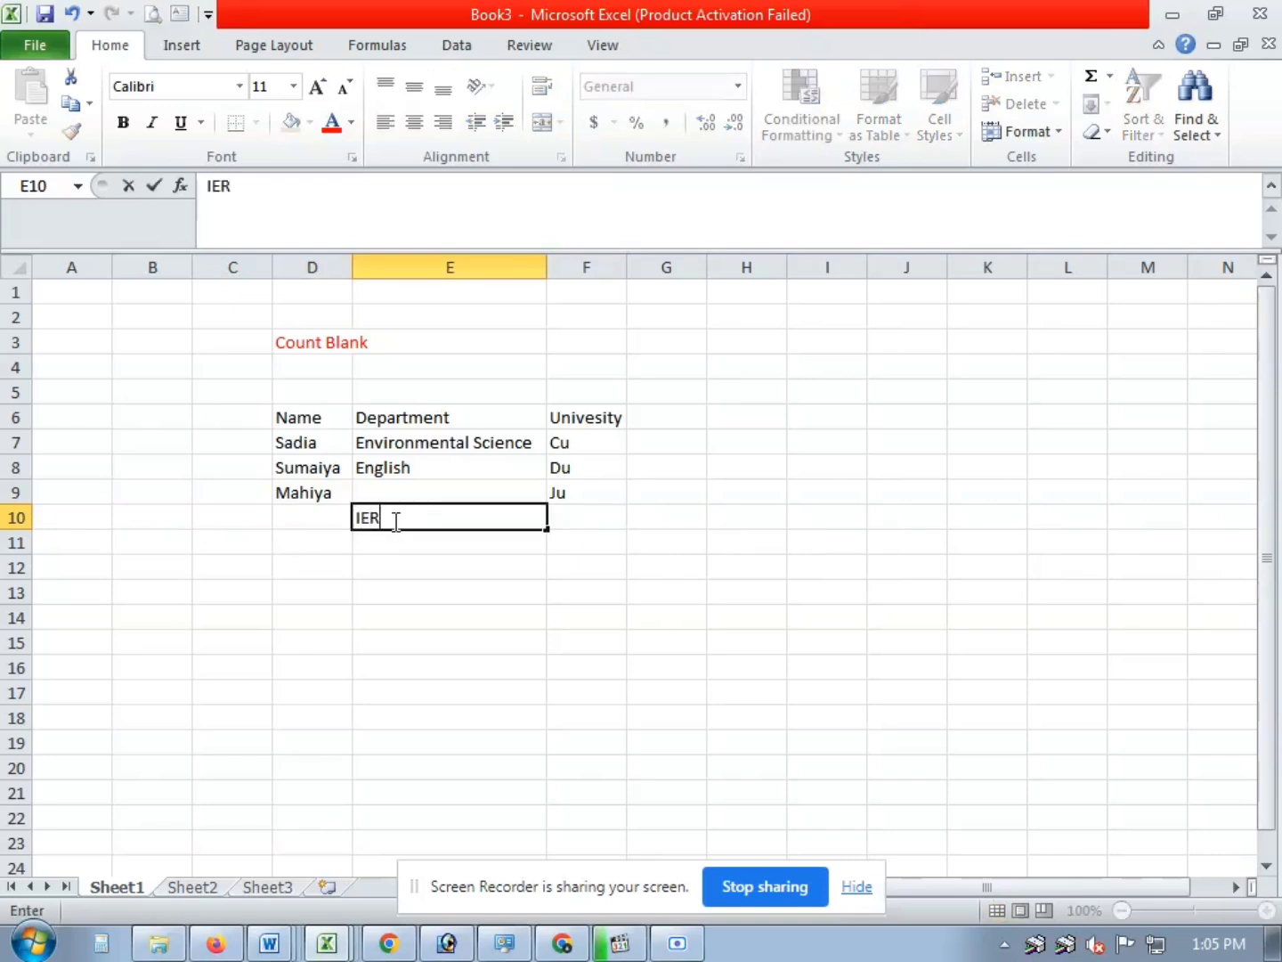
left_click(583, 520)
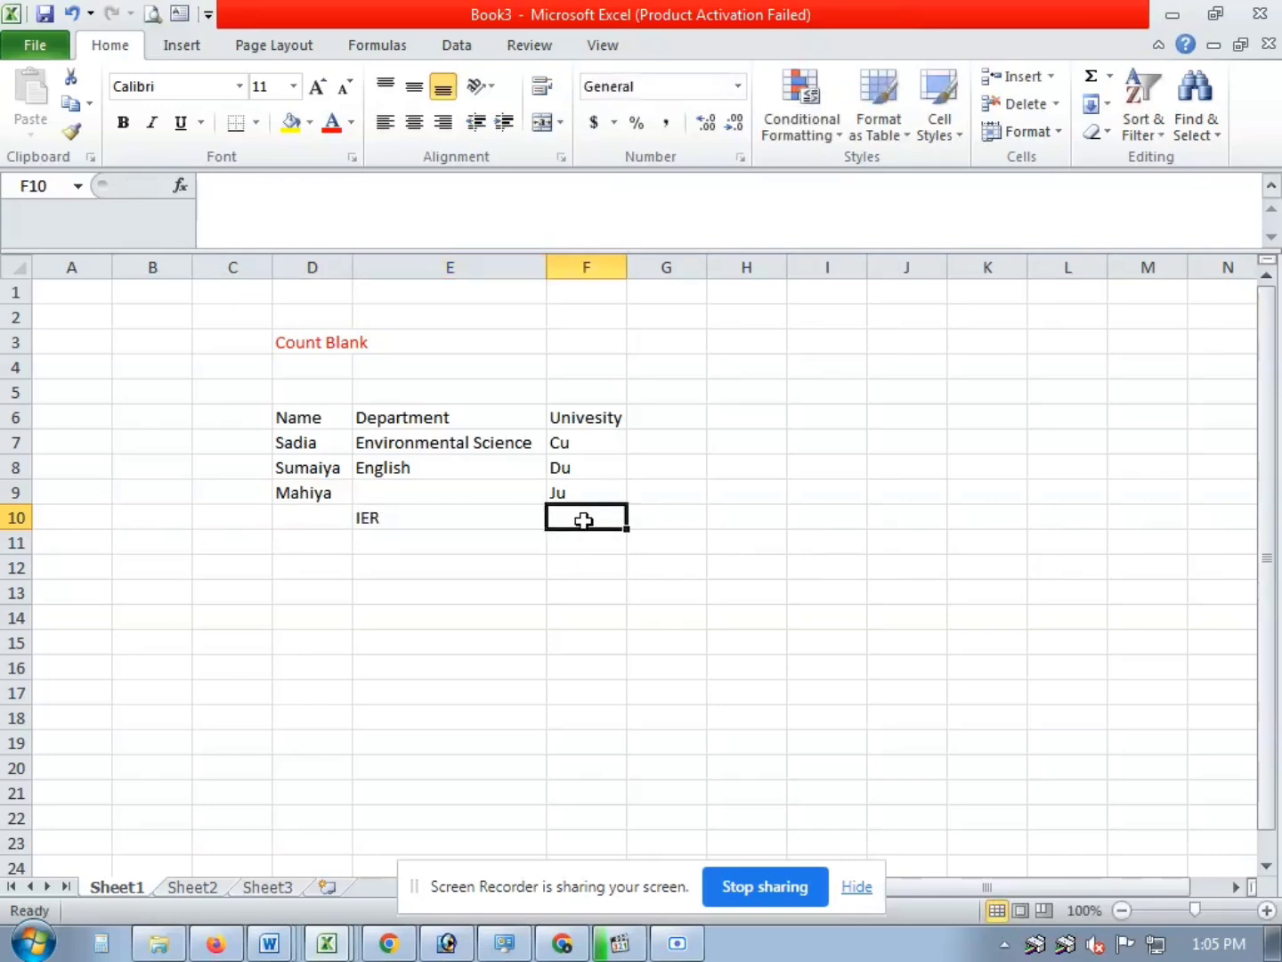
type("N")
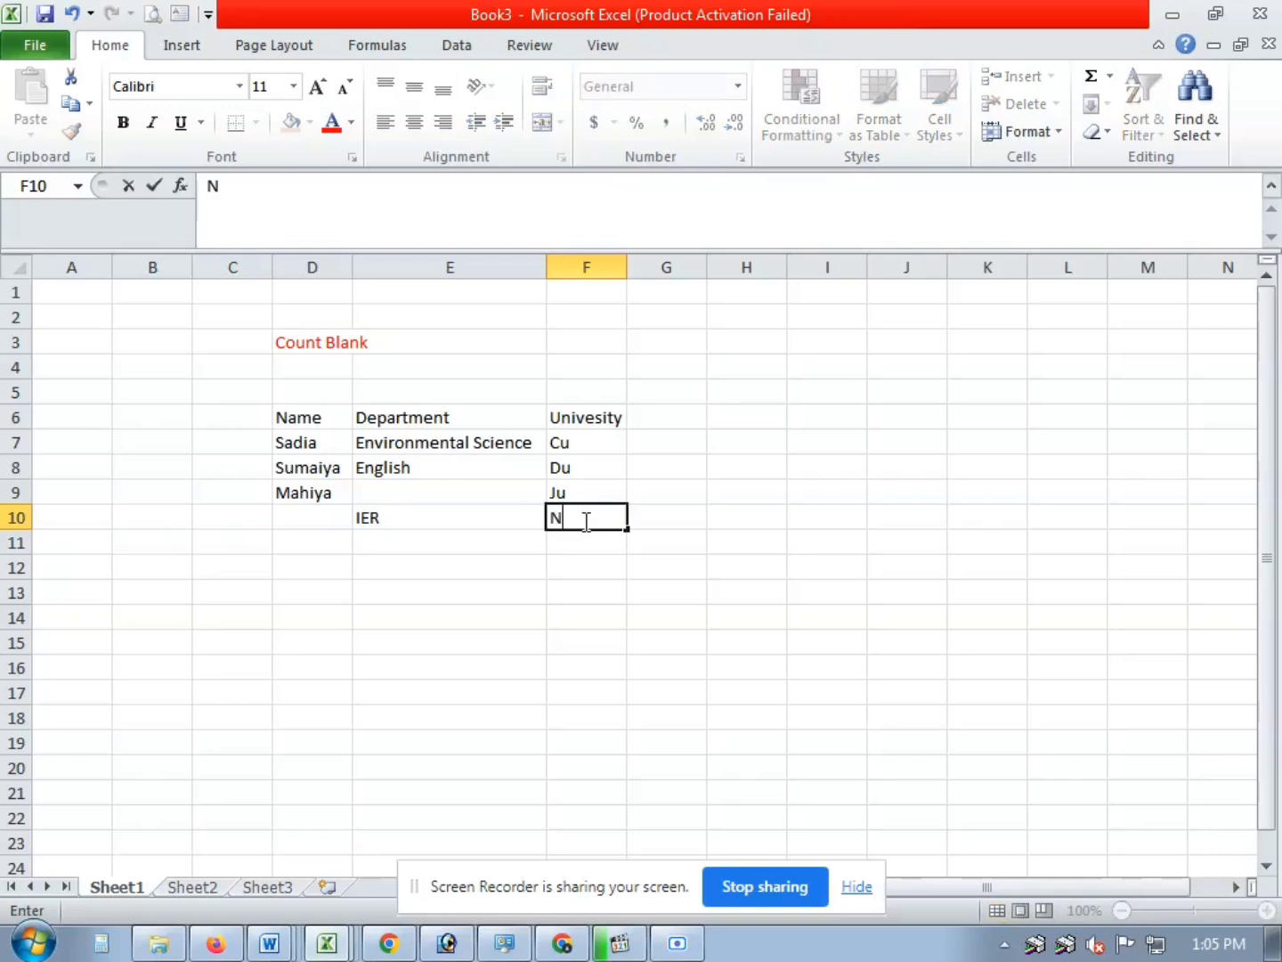
key("BackSpace")
type("N")
key("BackSpace")
type("Jnu")
Add the fifth record with the person's name in D11 and Nu in F11, leaving the department cell E11 blank.
left_click(305, 570)
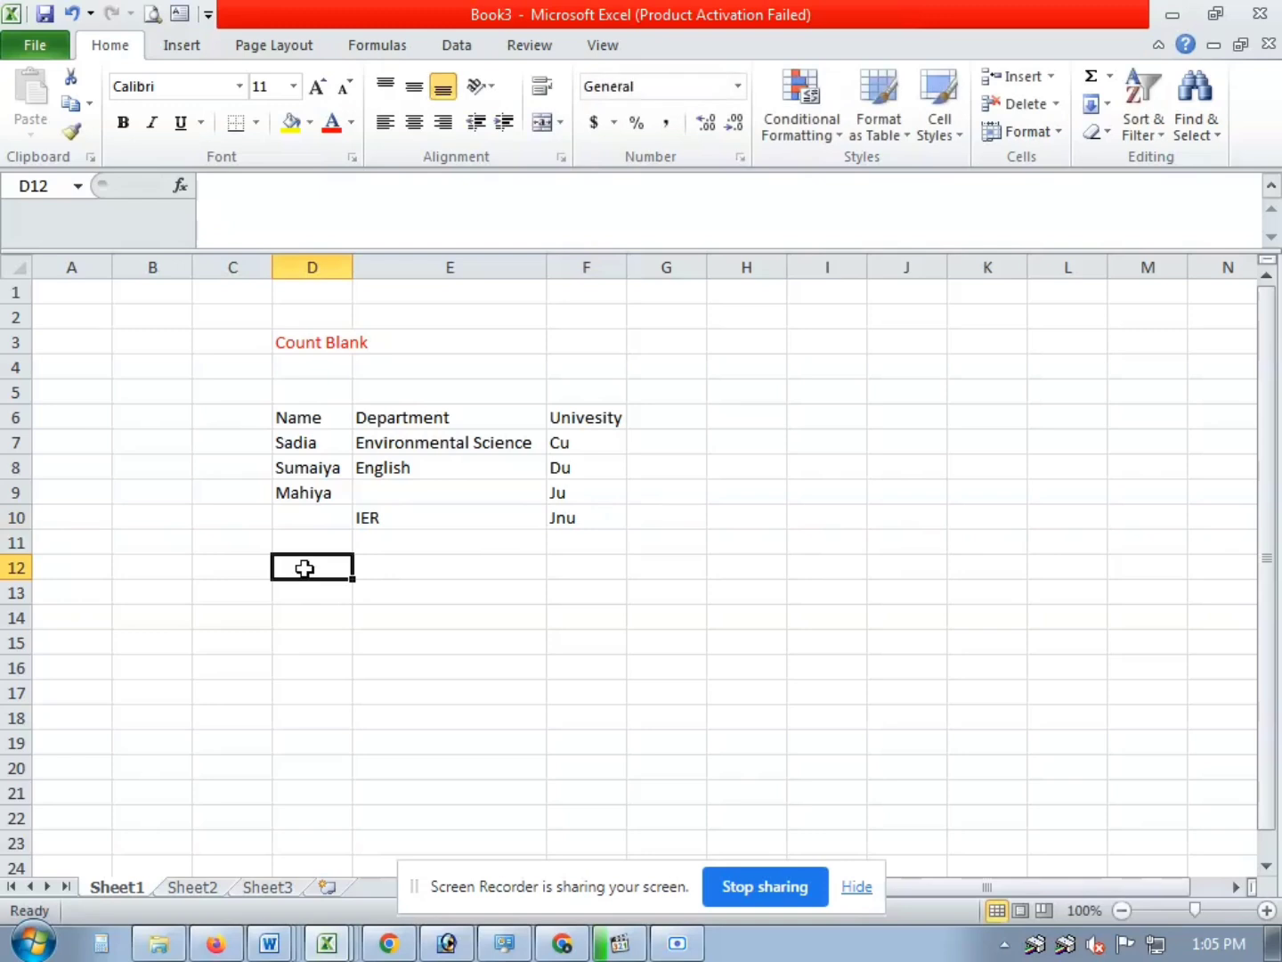
left_click(308, 545)
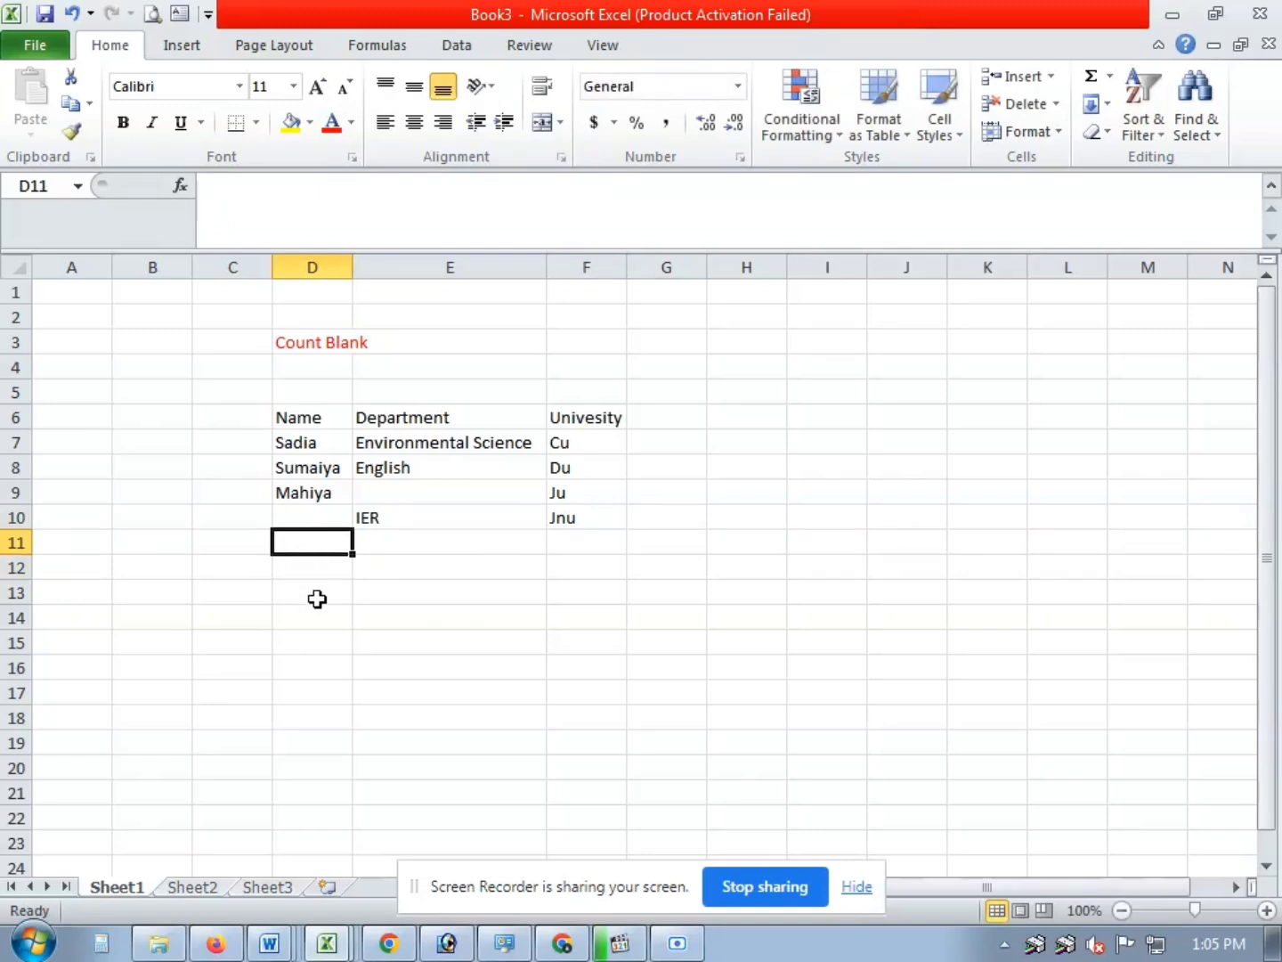
type("Sul")
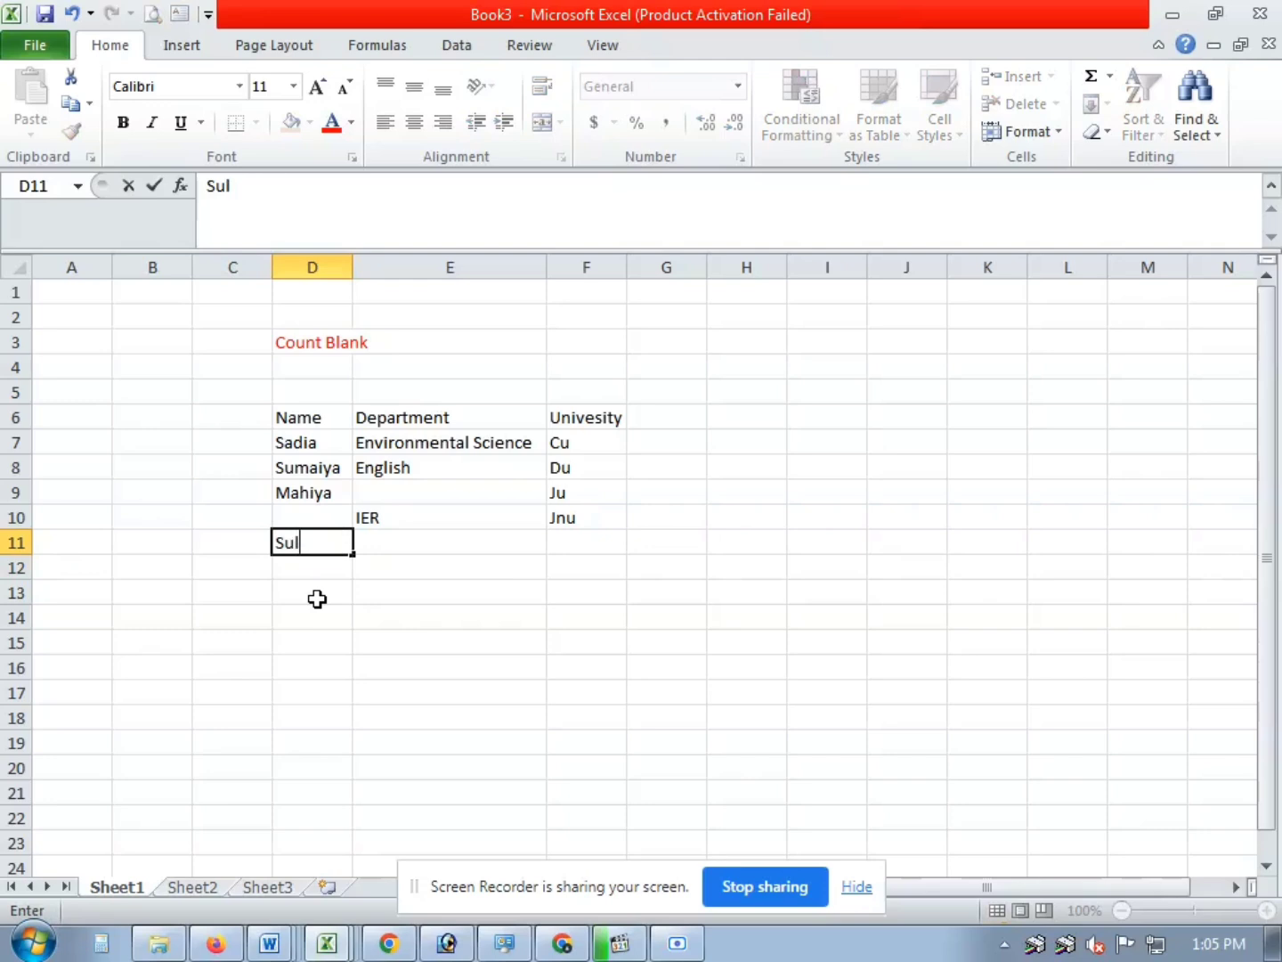
type("tana")
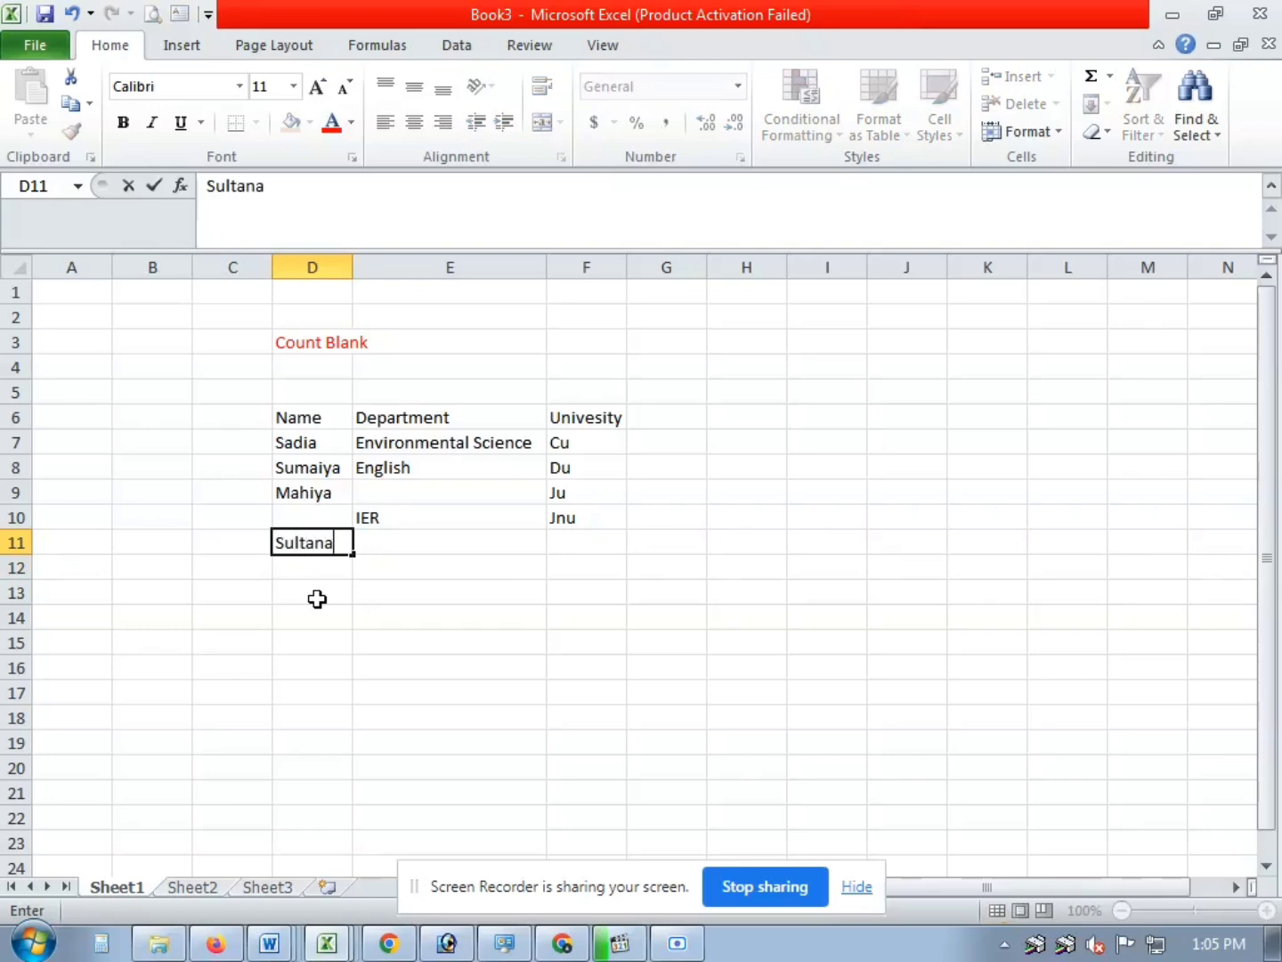
left_click(566, 545)
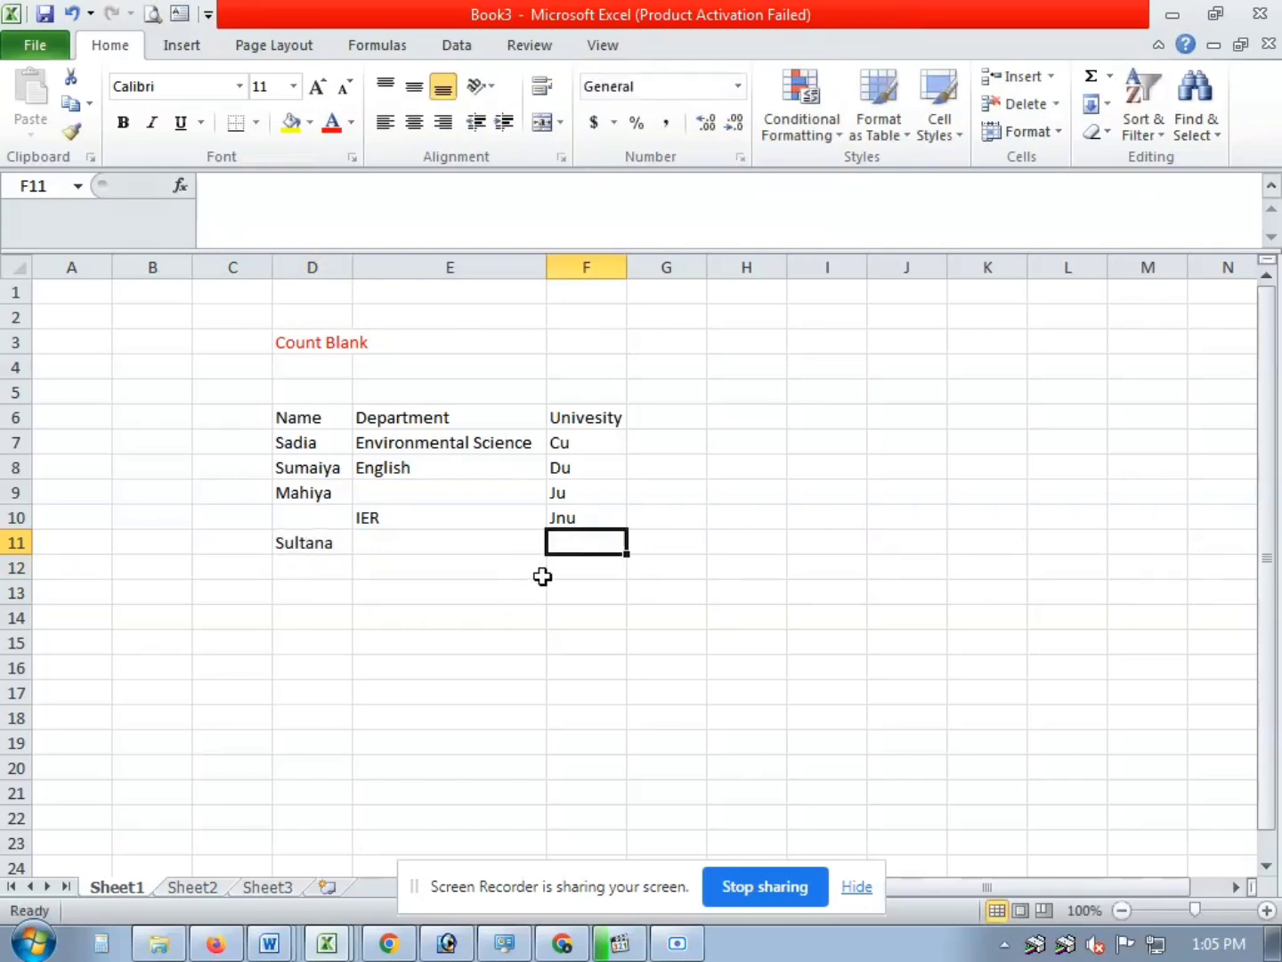
type("Nu")
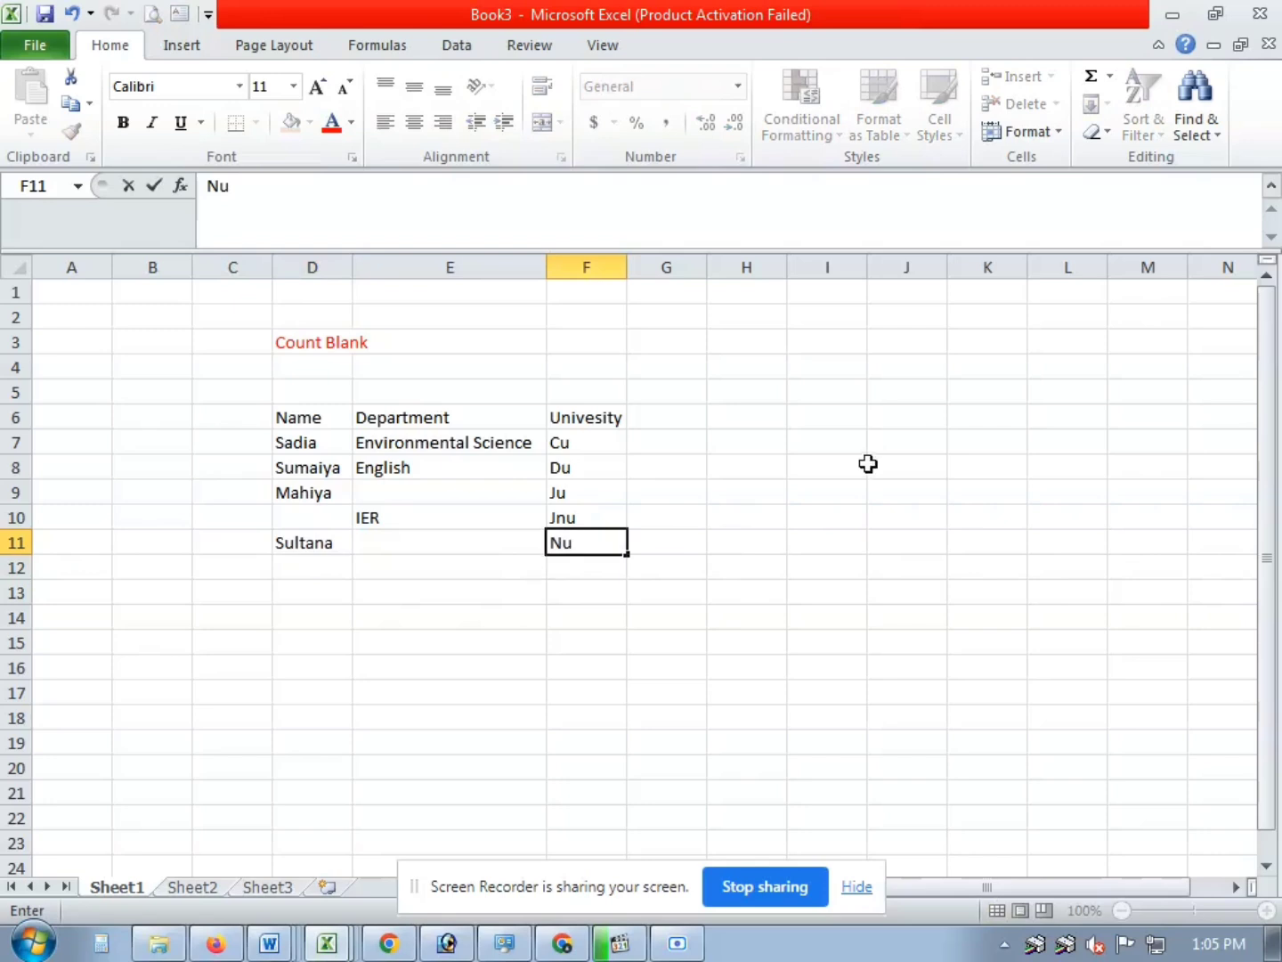
Apply all borders to the table range D6:F11.
left_click_drag(284, 418, 575, 539)
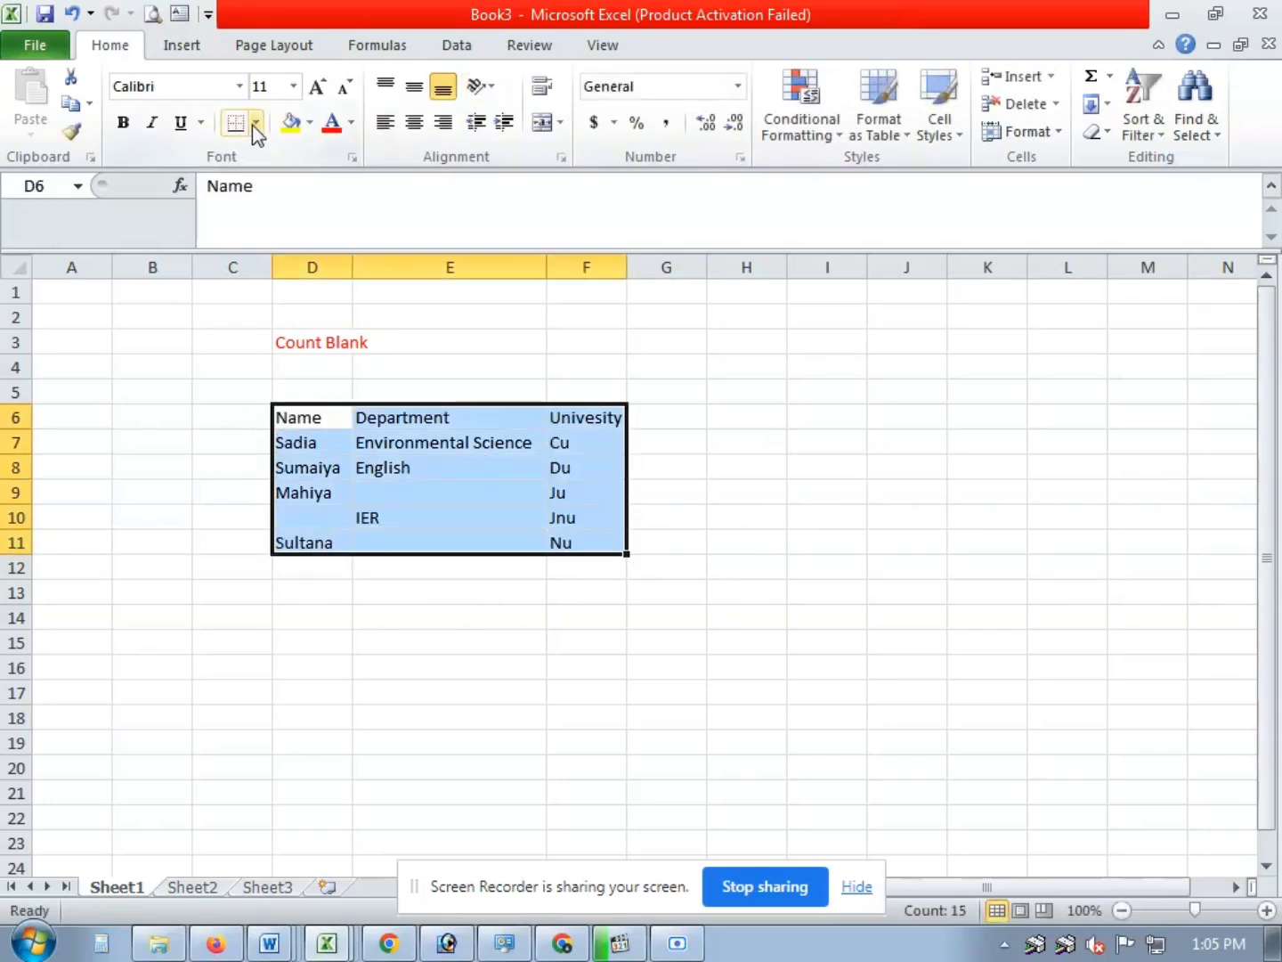
left_click(256, 124)
left_click(274, 323)
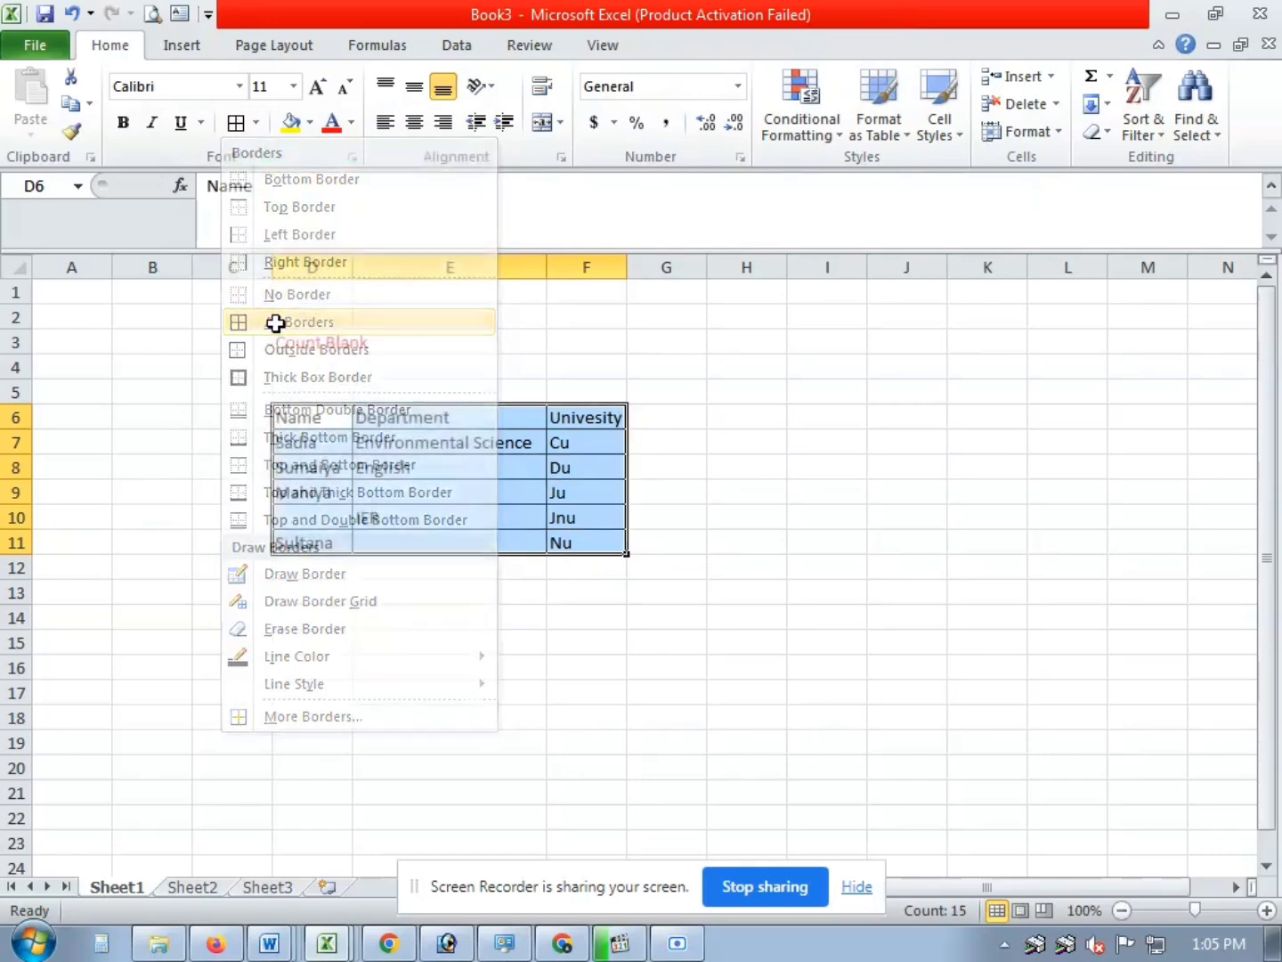
left_click(592, 615)
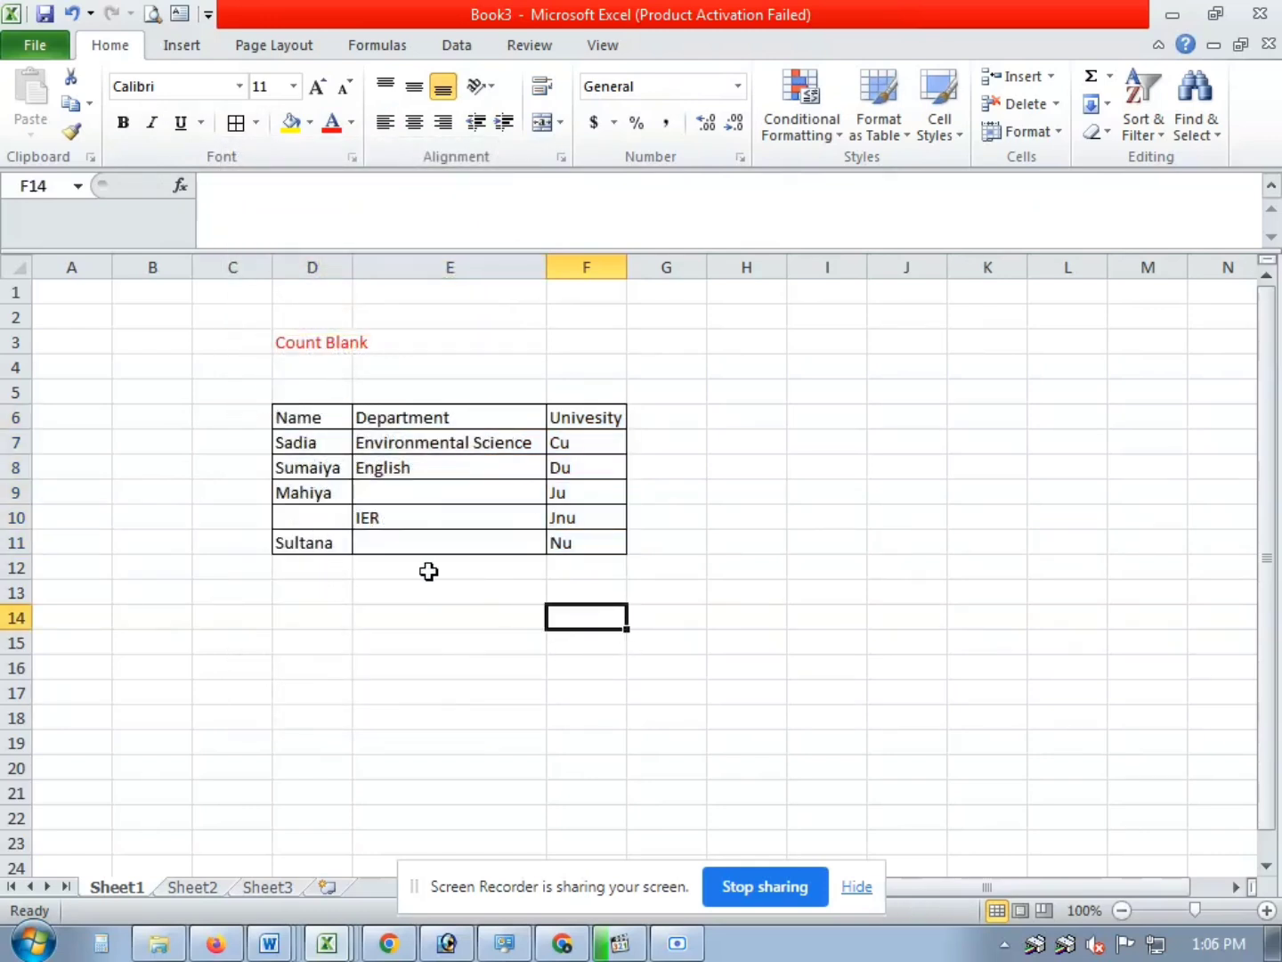
Count the table's empty cells in H8 with the formula =COUNTBLANK(D6:F11).
left_click(765, 467)
type("=")
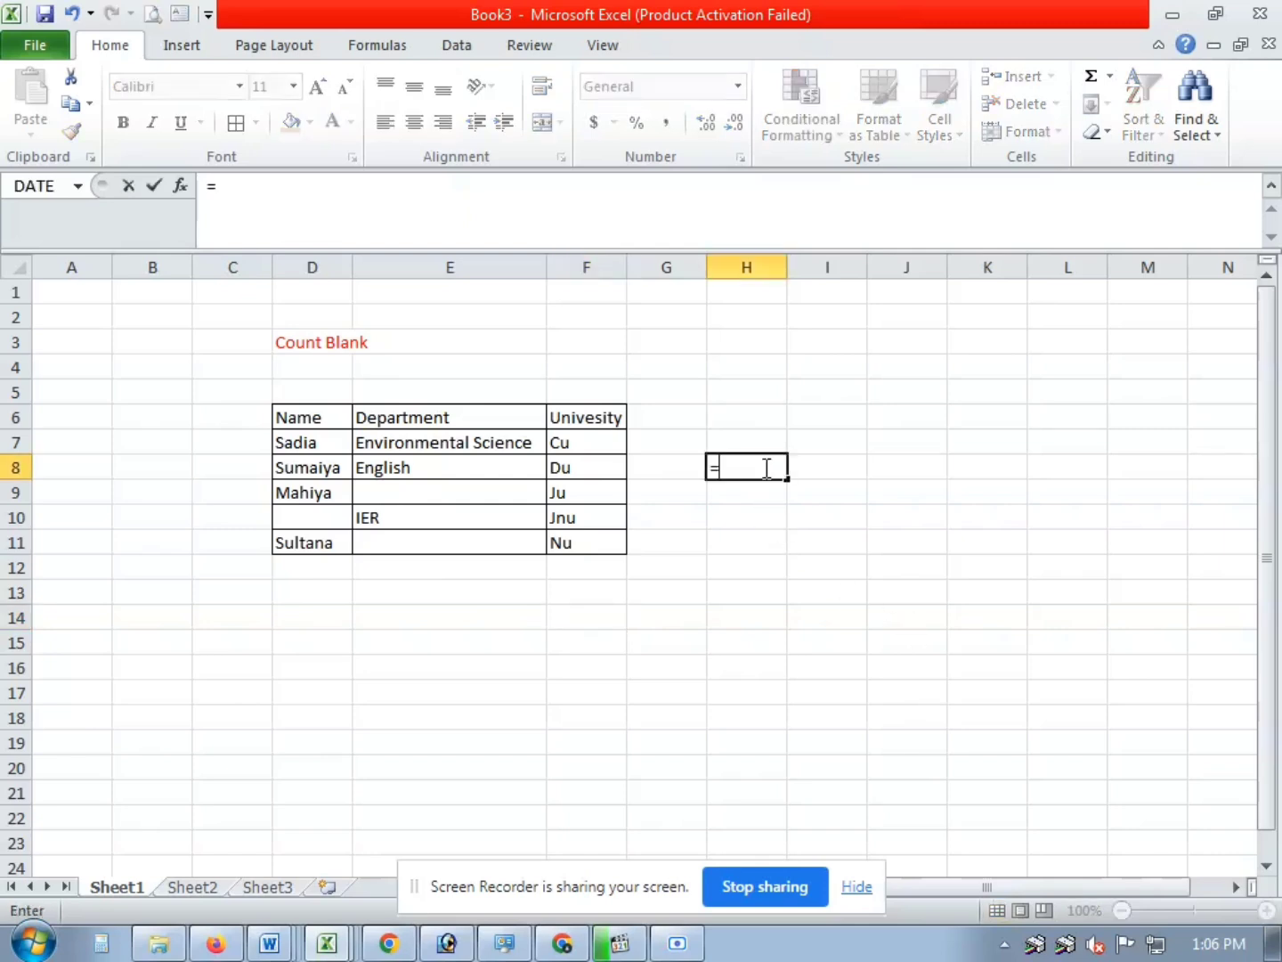
type("coun")
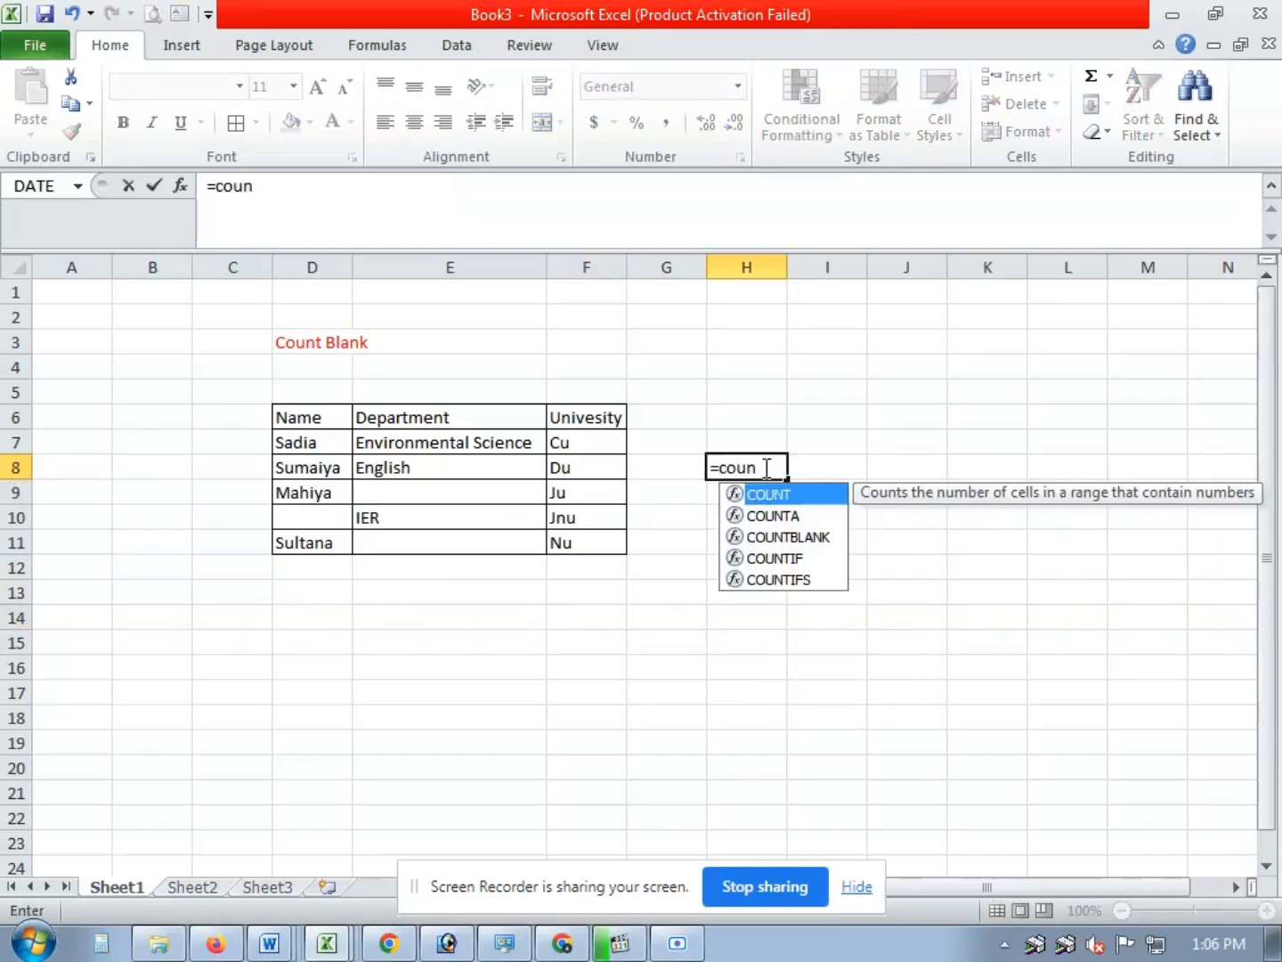
double_click(797, 537)
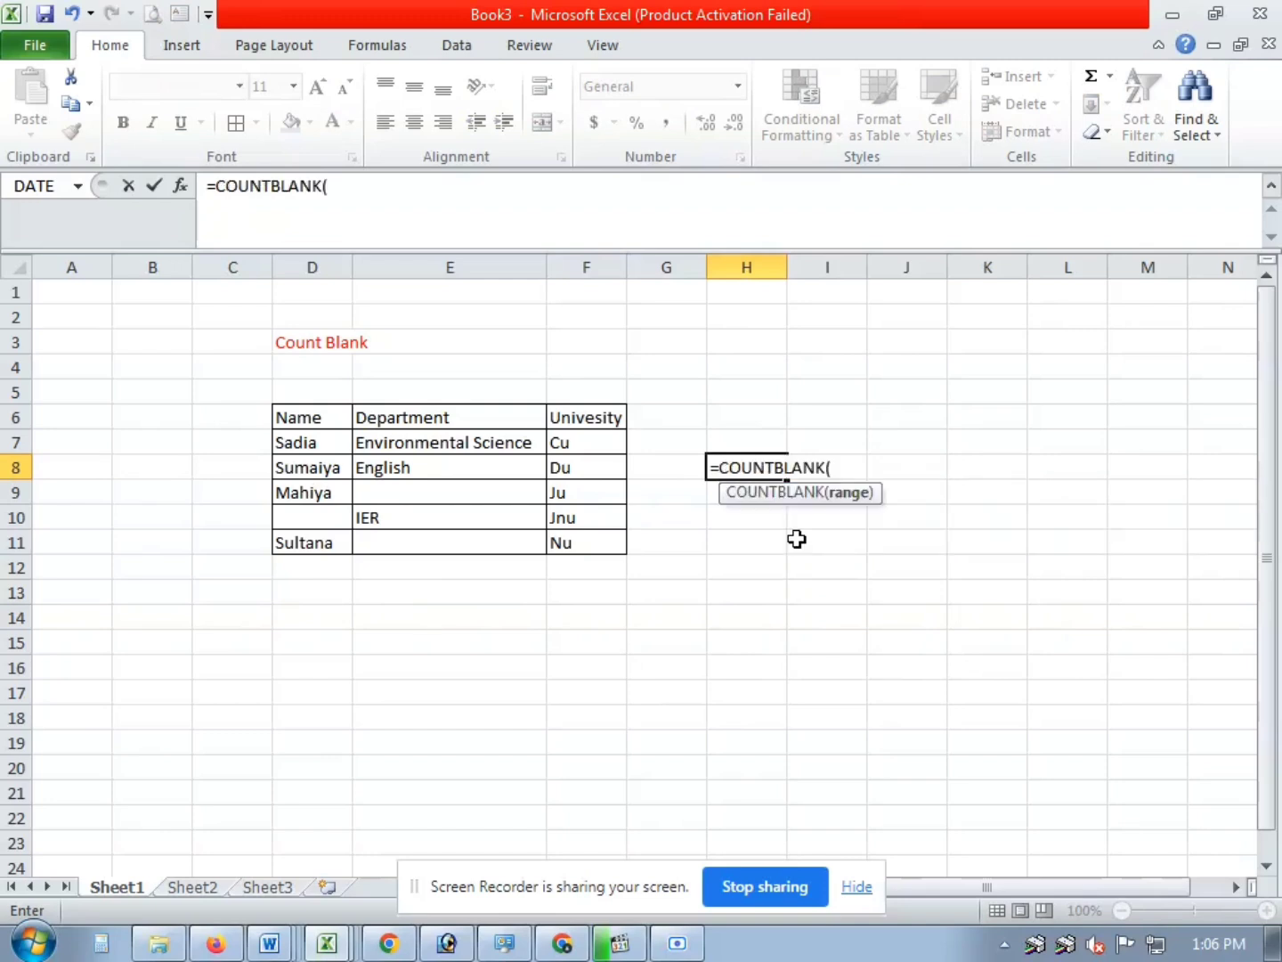
left_click_drag(270, 411, 578, 546)
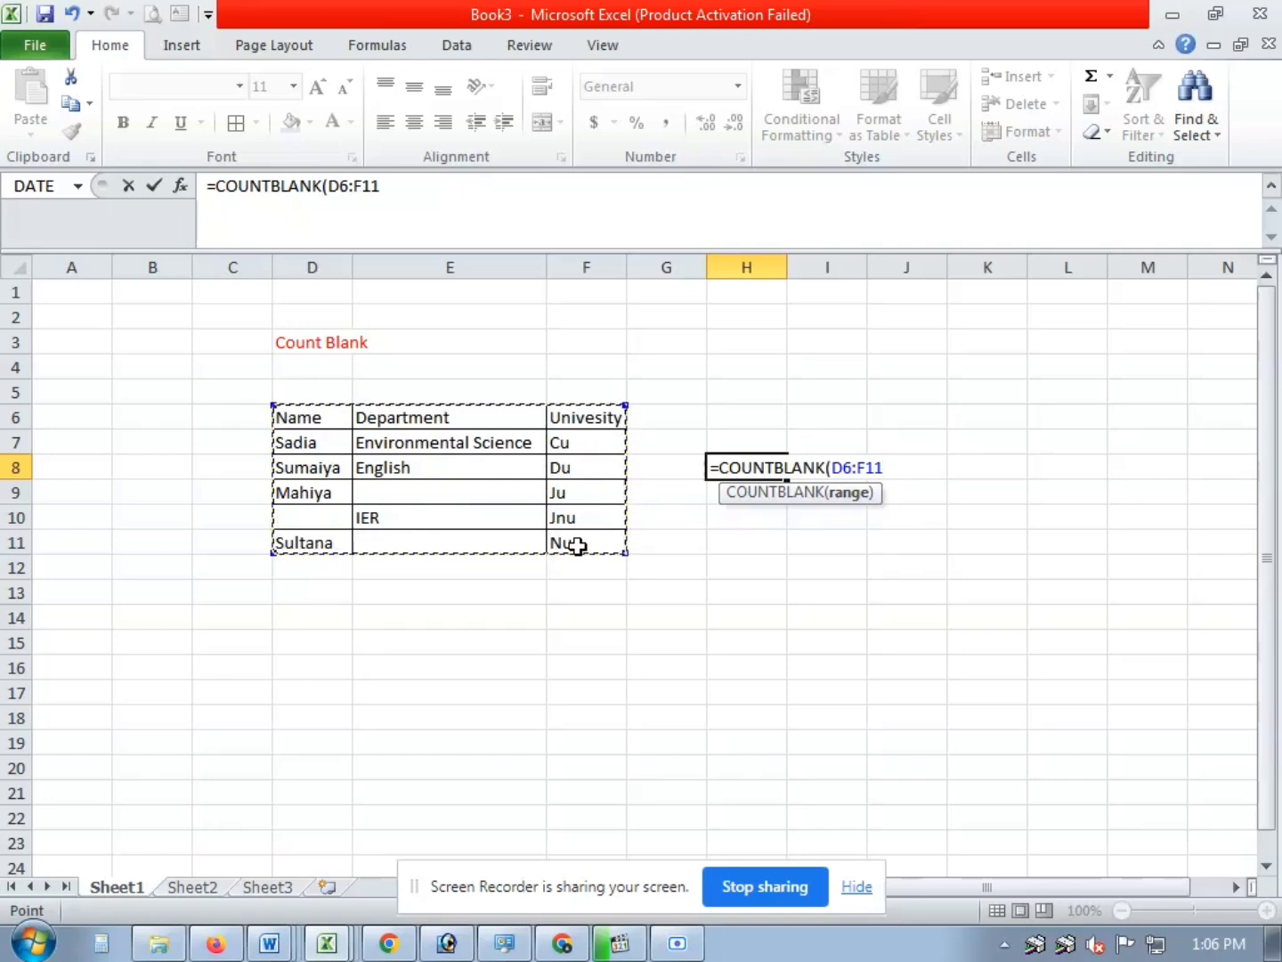
type(")")
key("Return")
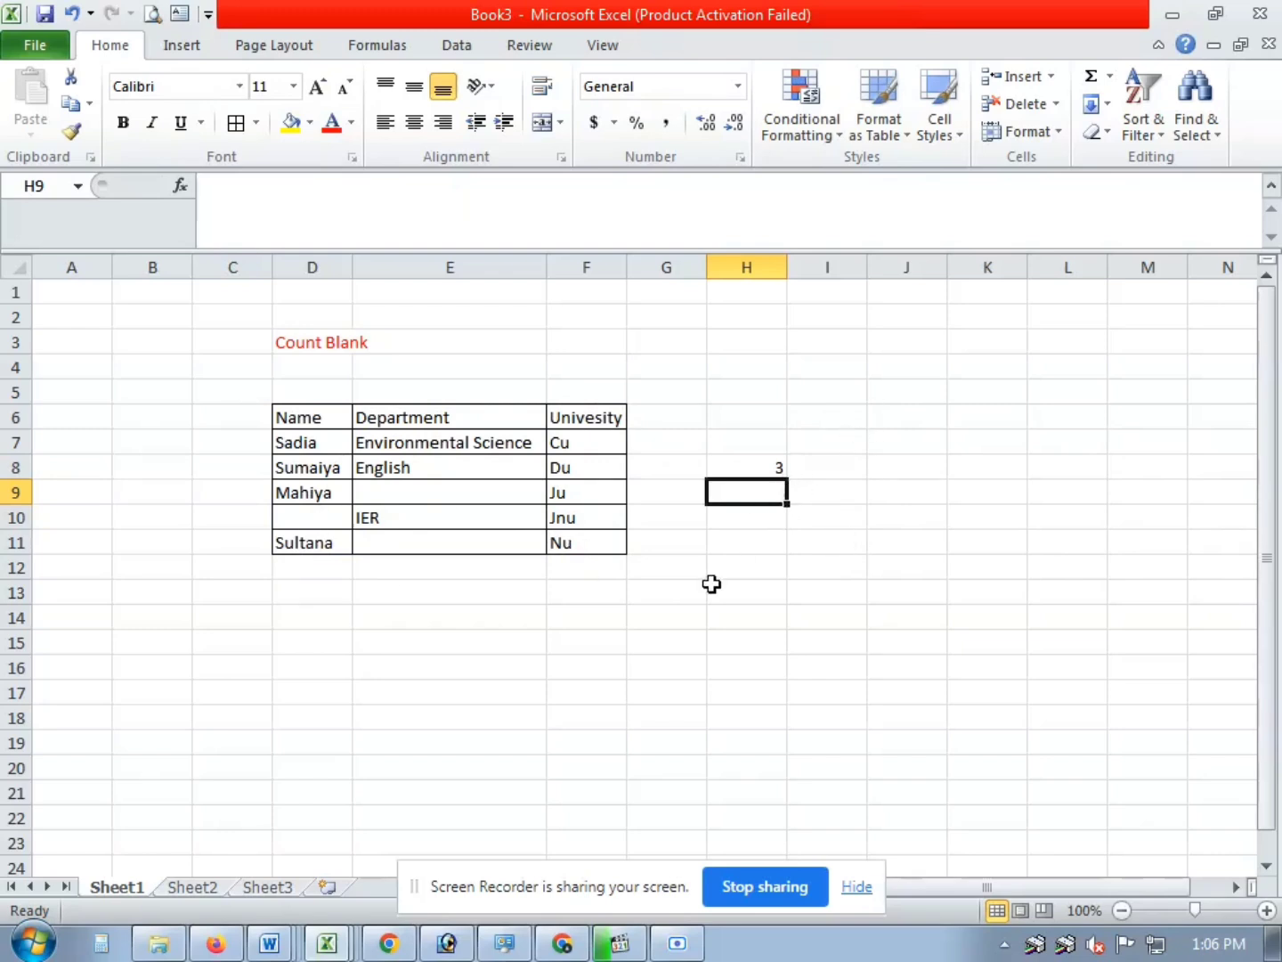
scroll(613, 663, "down", 2)
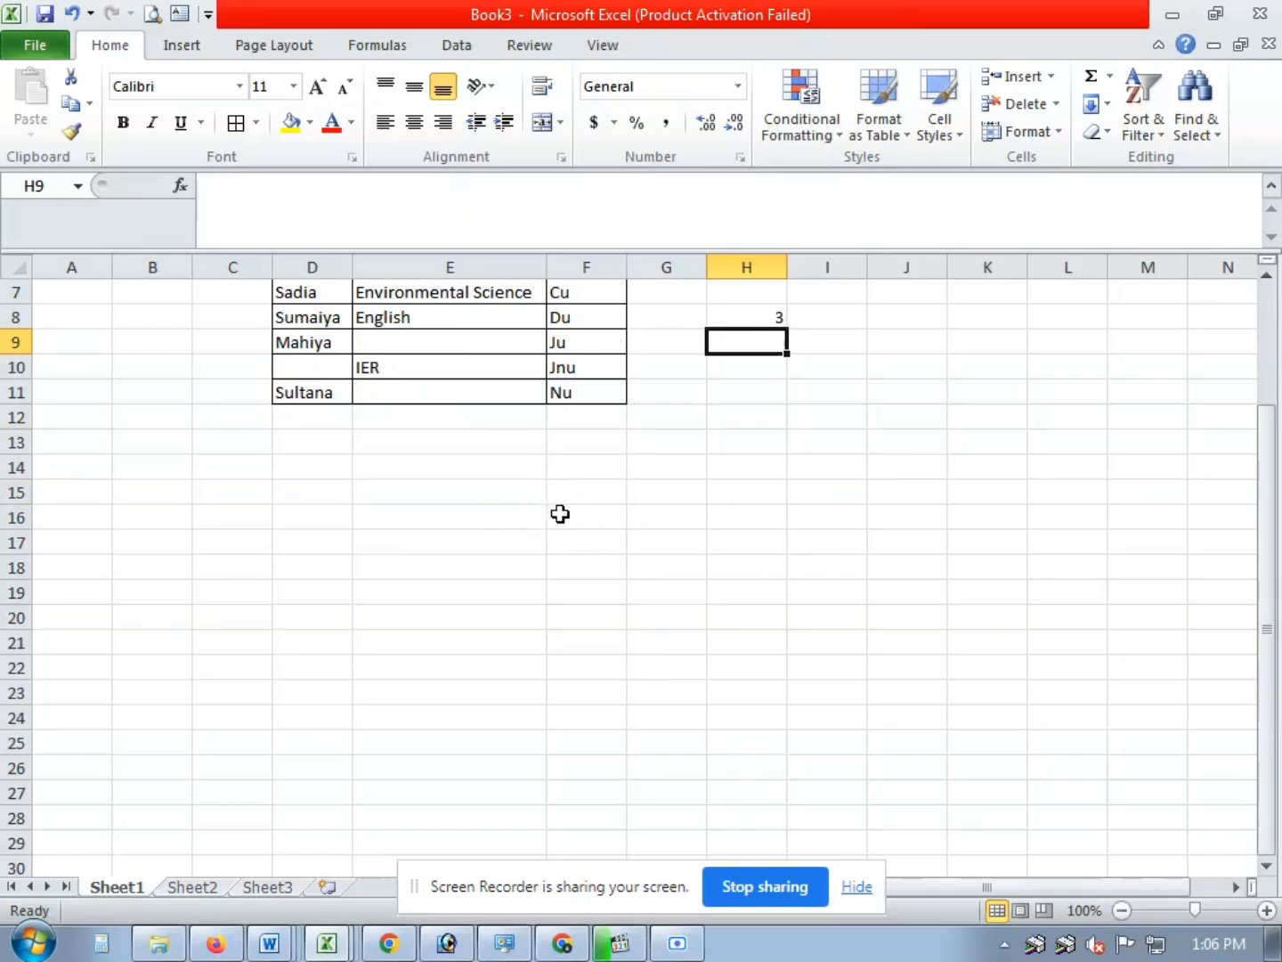
left_click(634, 492)
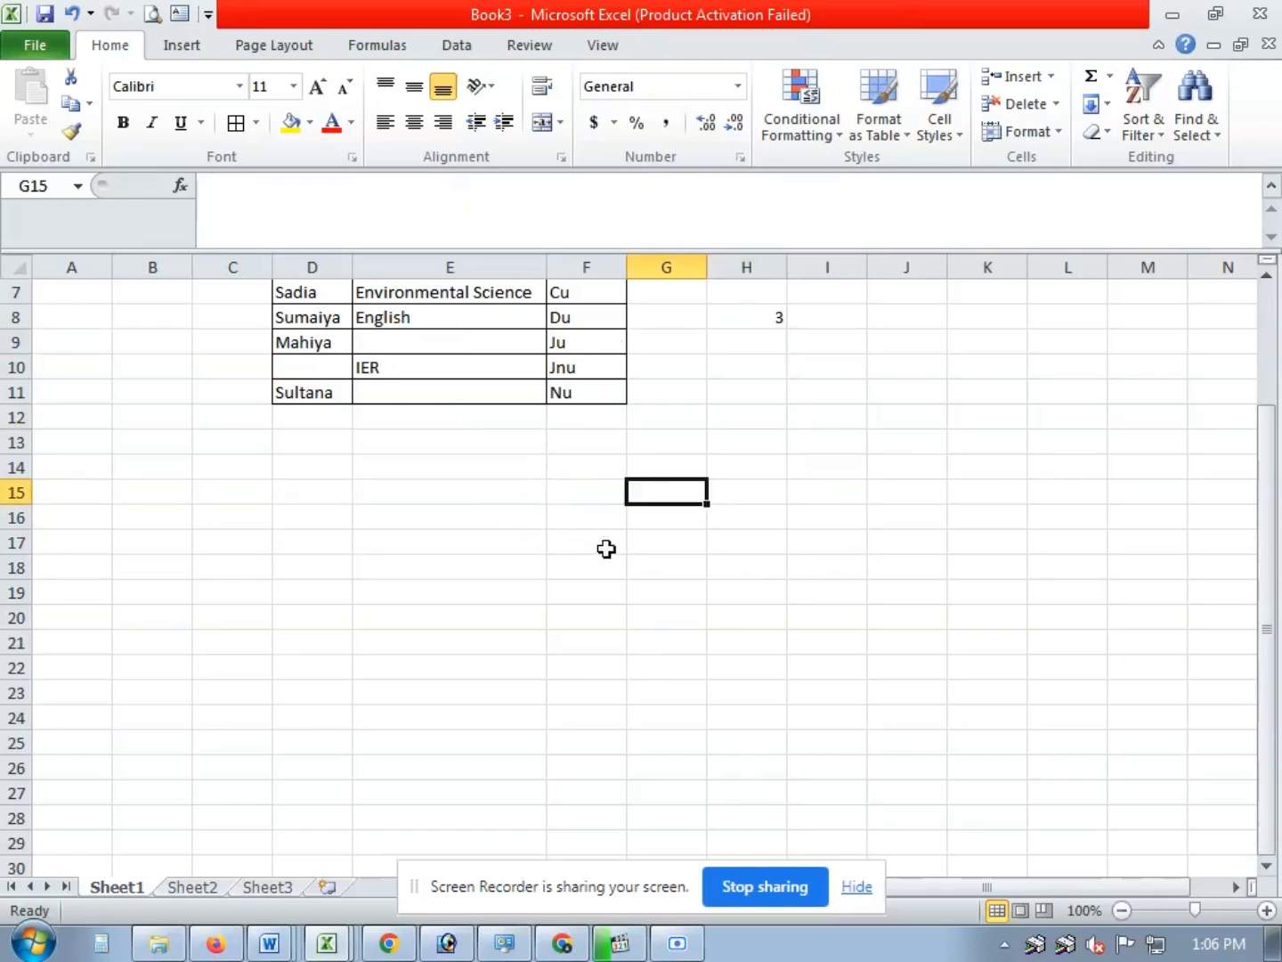
scroll(465, 525, "up", 2)
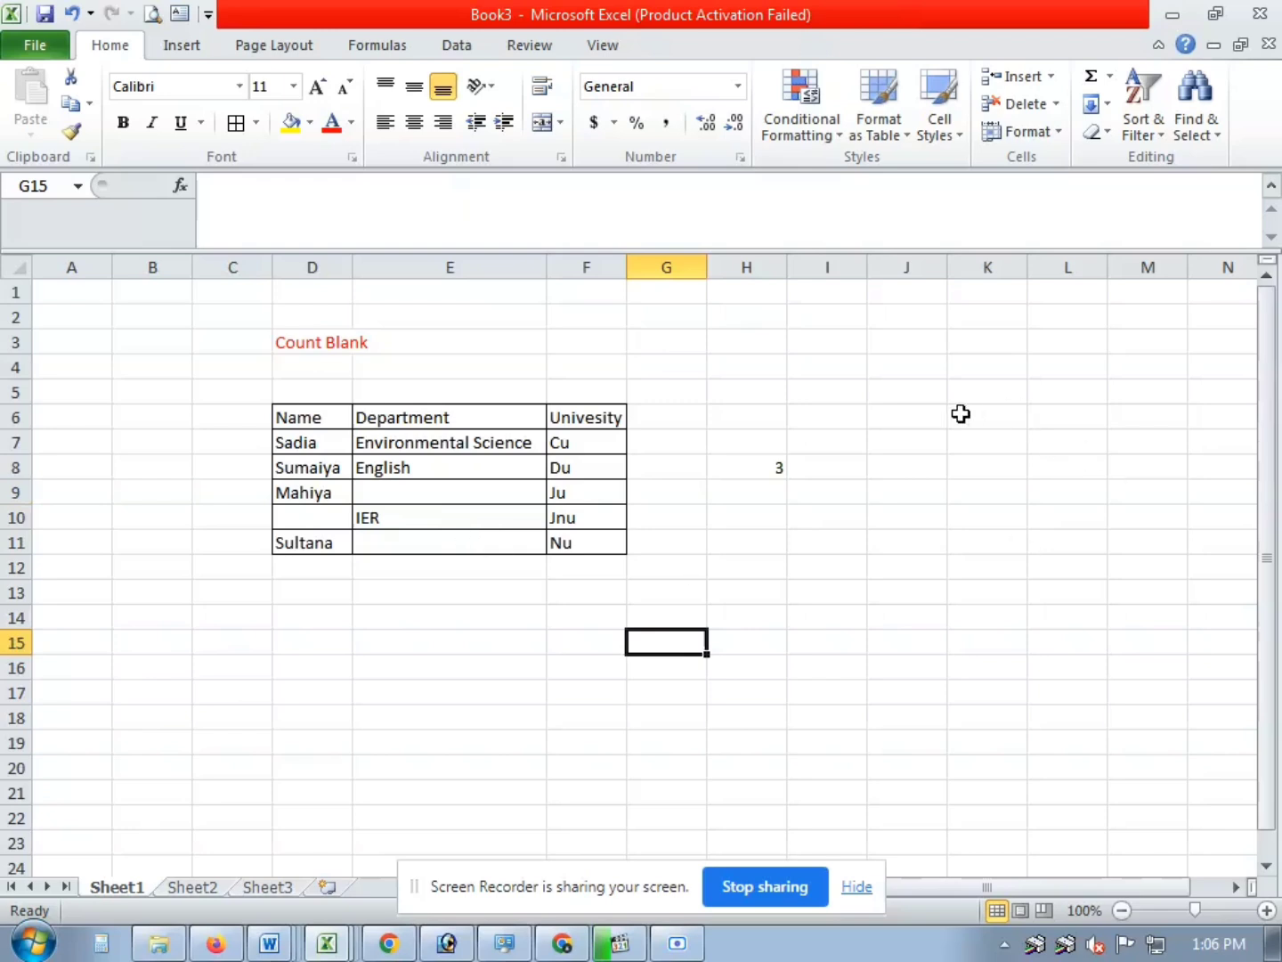
Enter the title Roman in J4 and set its font color to red.
left_click(900, 372)
type("Roman")
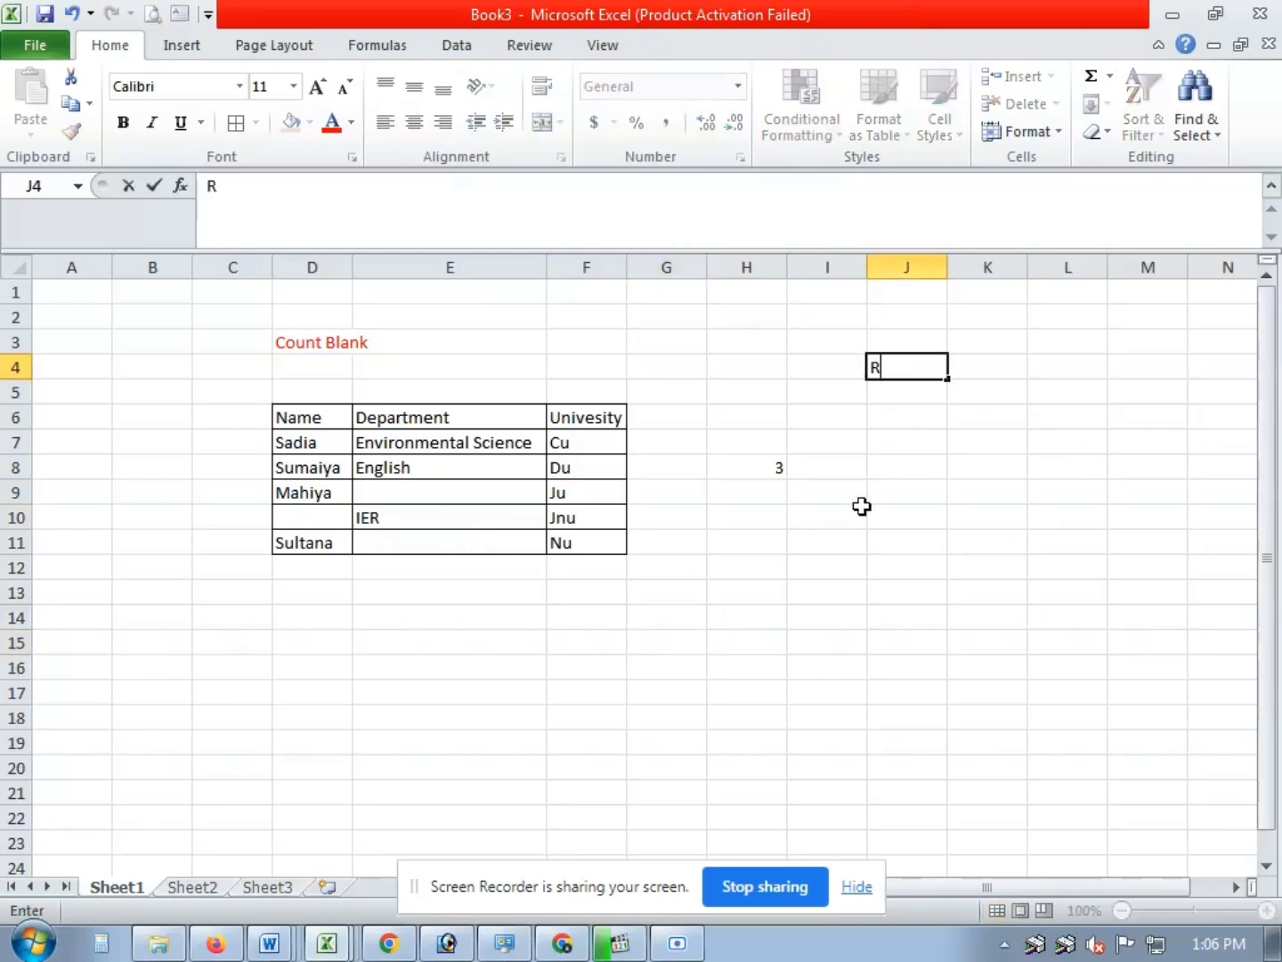
left_click(909, 382)
double_click(905, 373)
double_click(907, 373)
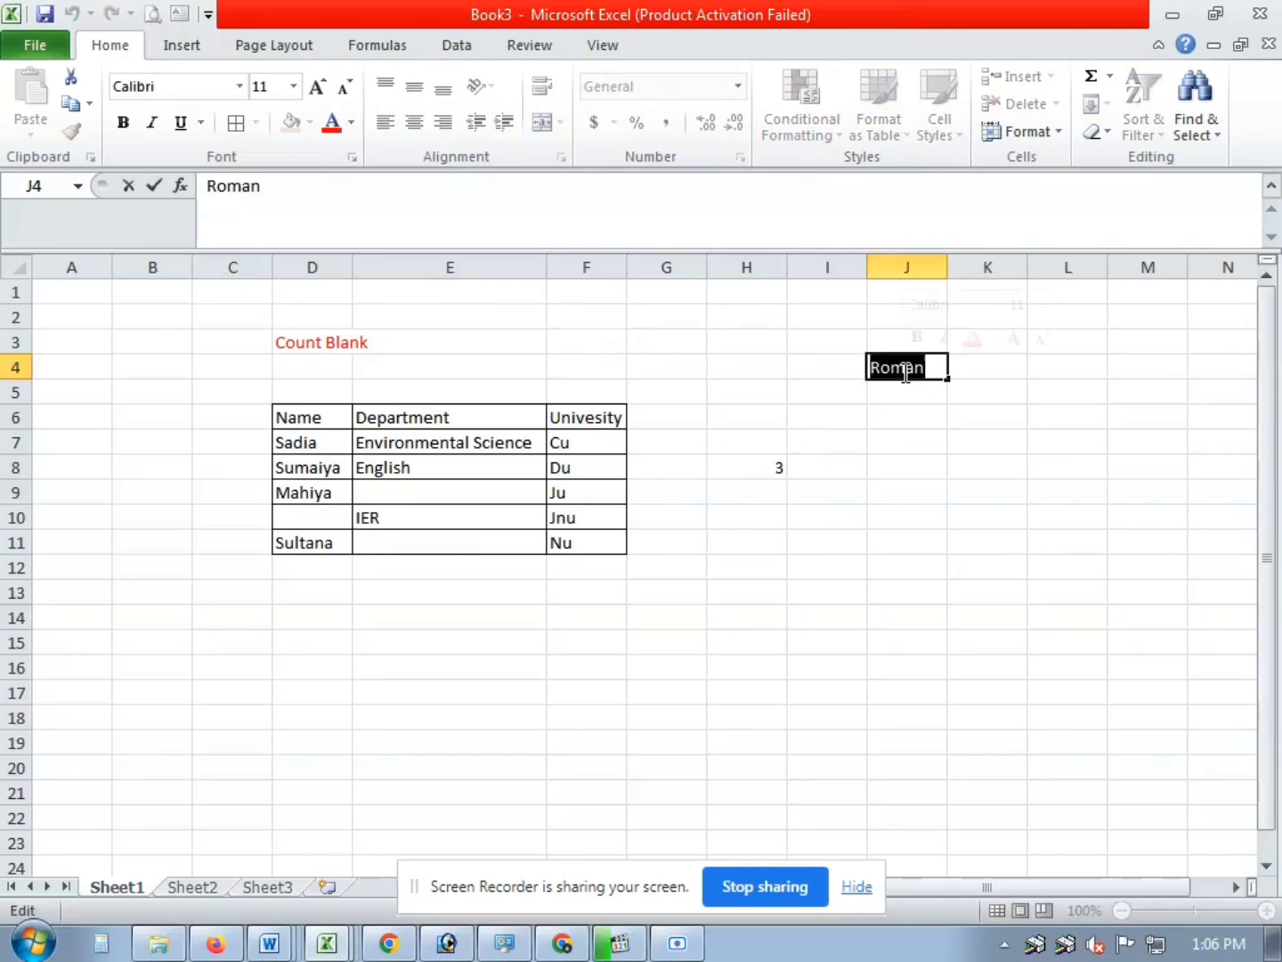
left_click(351, 122)
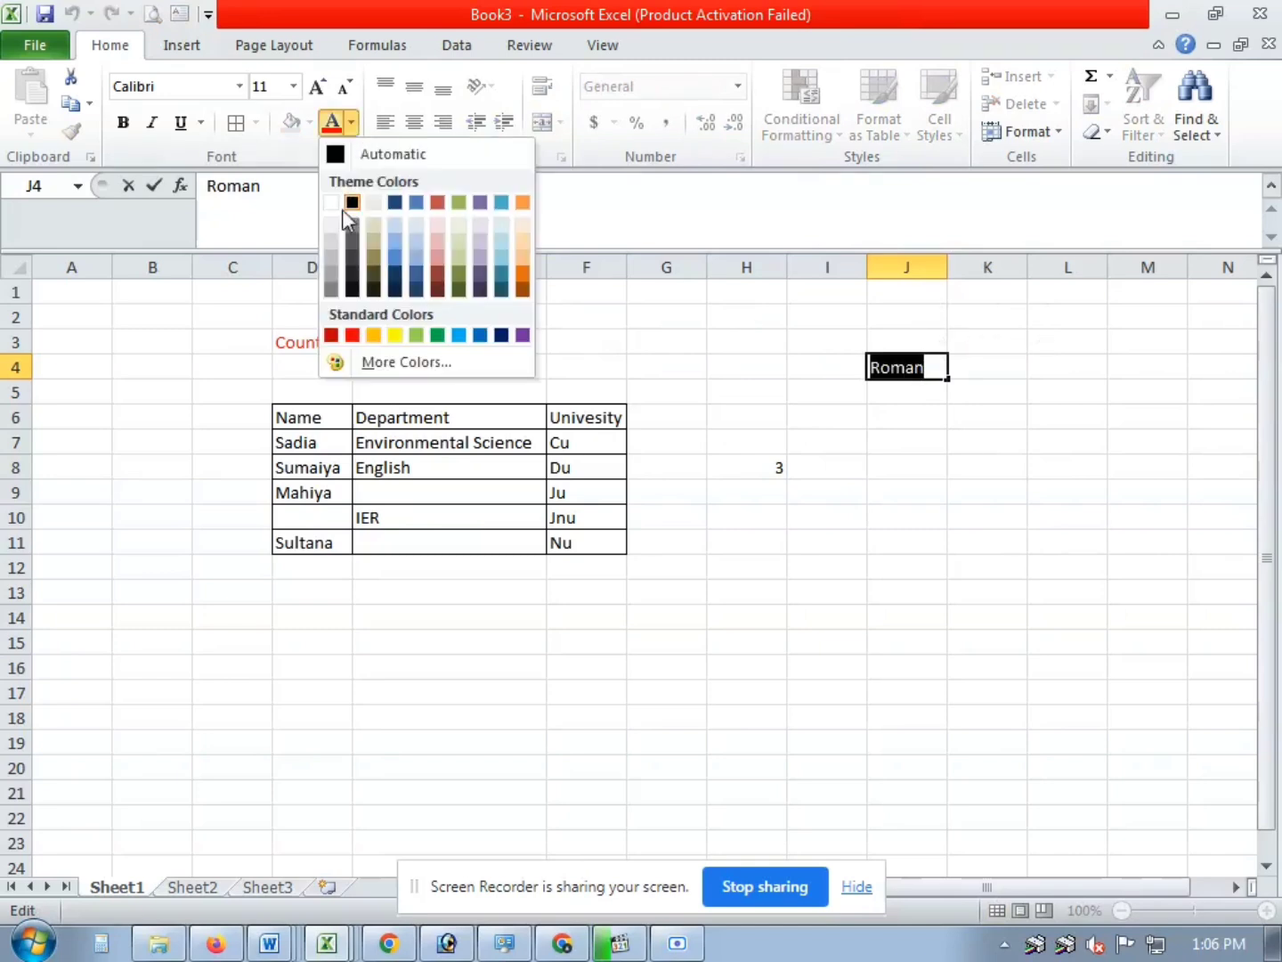
left_click(353, 334)
left_click(895, 431)
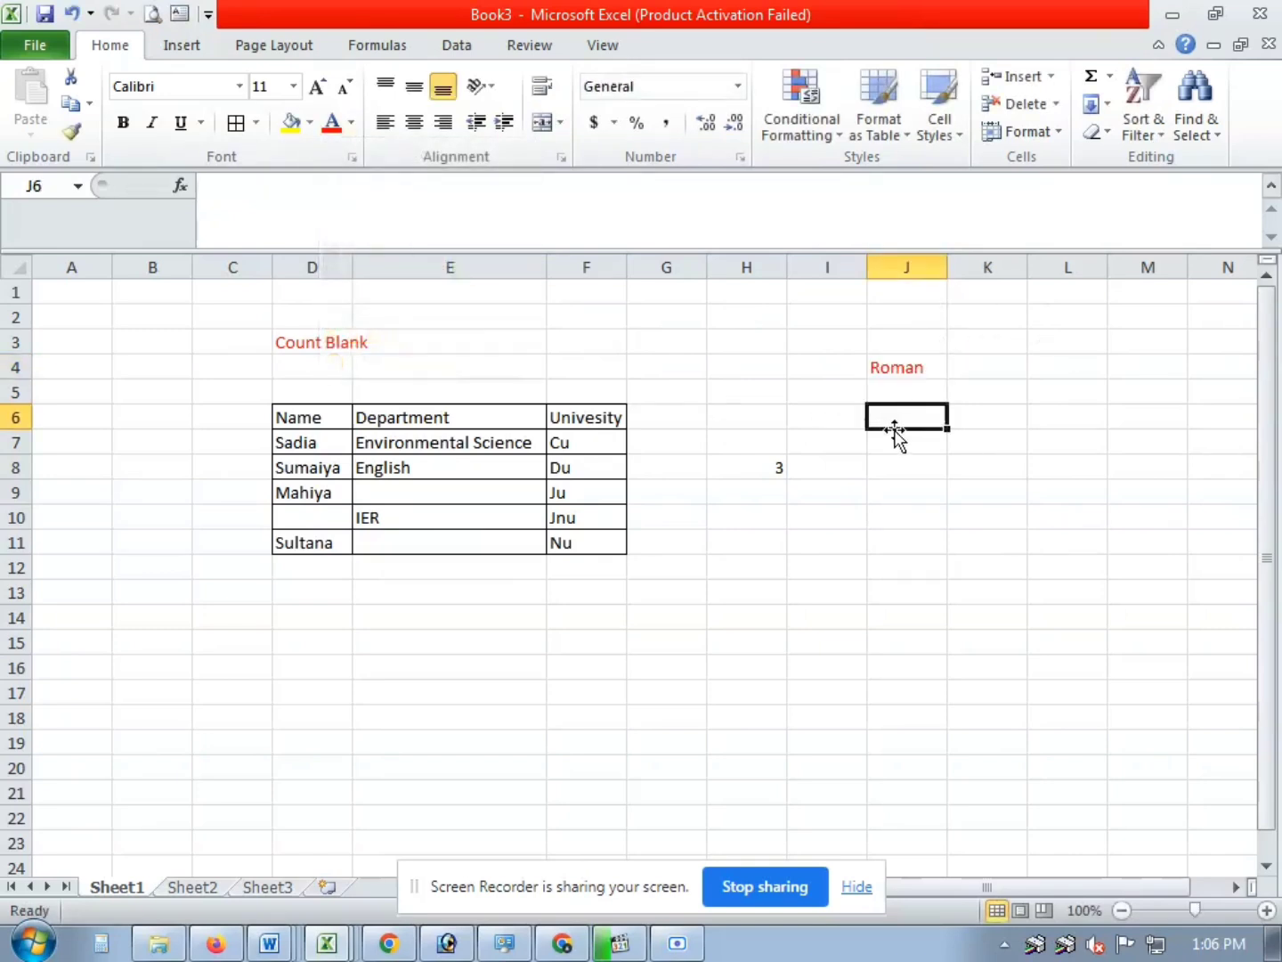
Enter the column headers Number in J6 and Roman in K6.
double_click(895, 416)
type("Numbr")
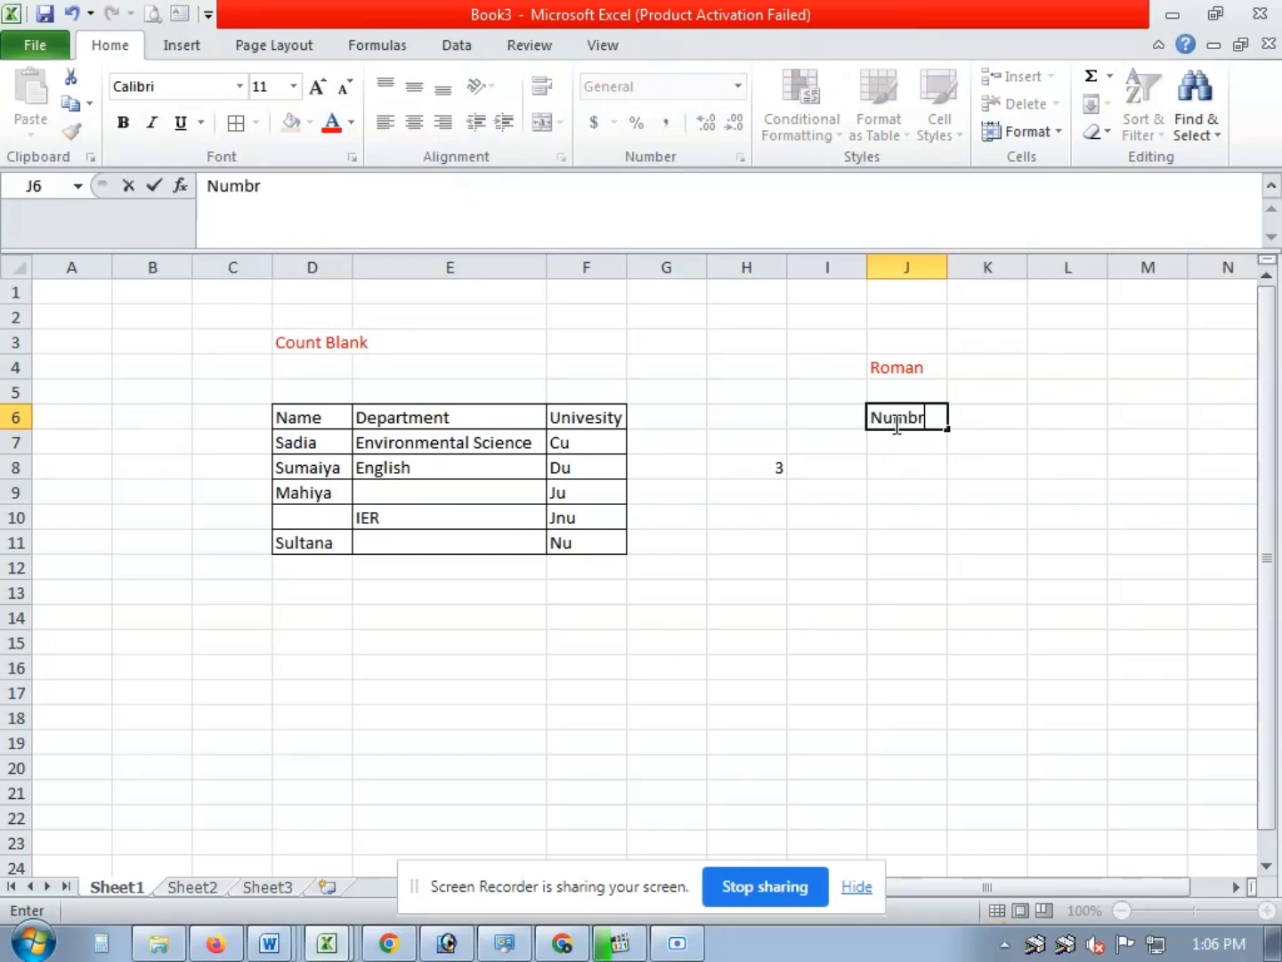
key("BackSpace")
type("er")
left_click(1015, 416)
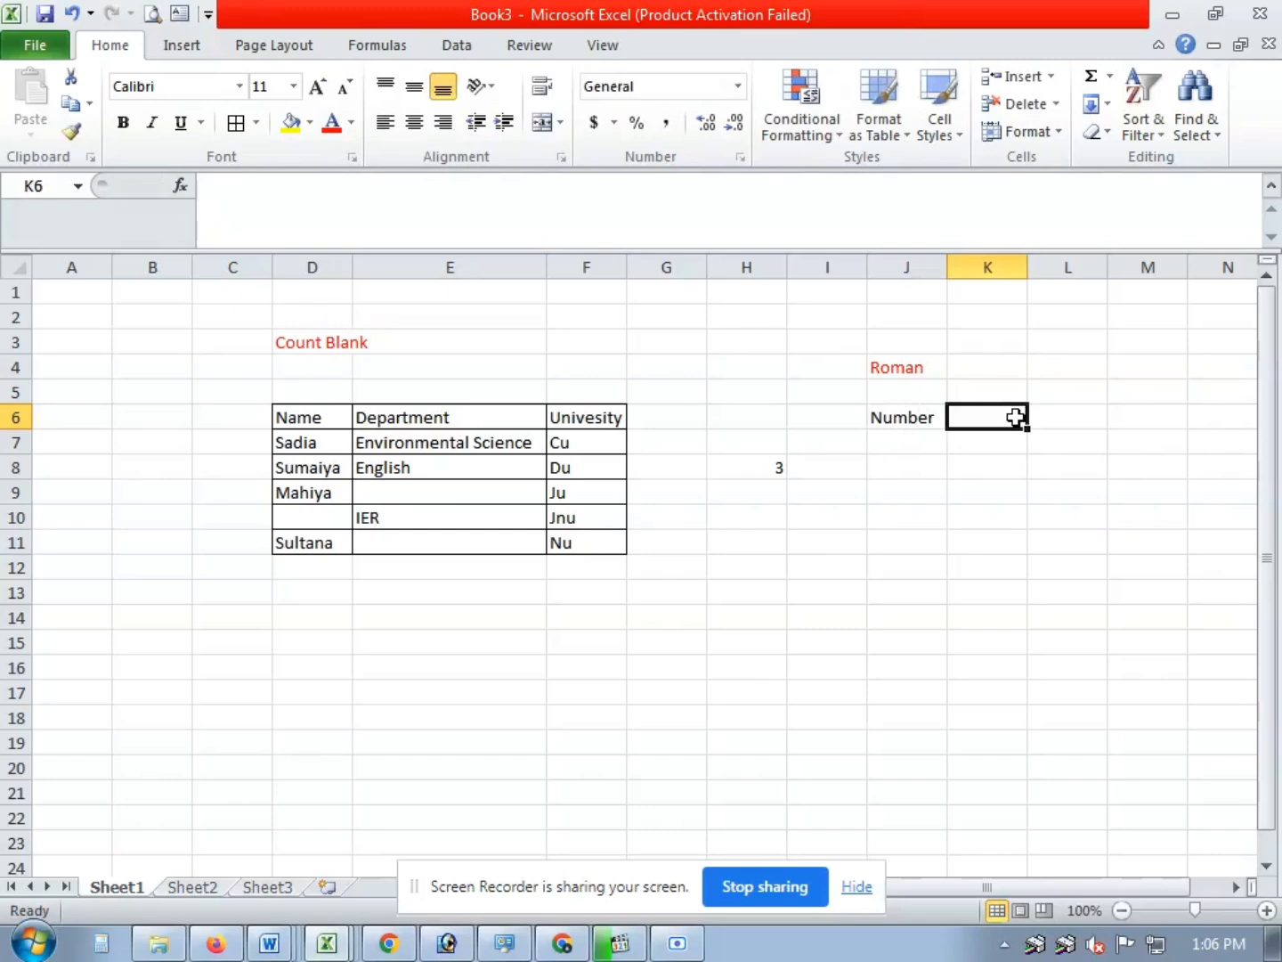
type("Rom")
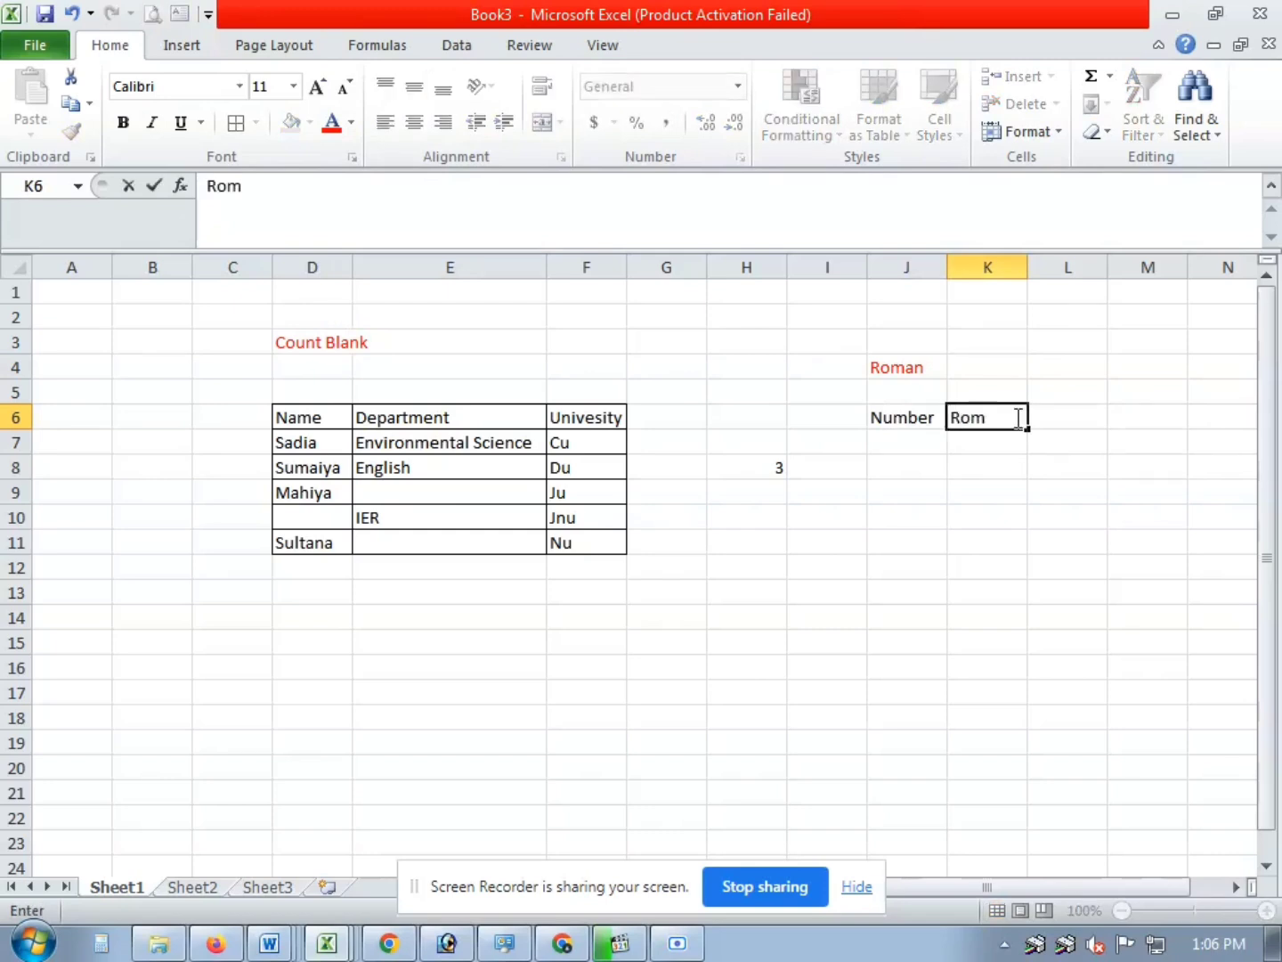
type("an")
Enter 1 in J7 and 2 in J8, extend the series down to 12 in J18, and select K7.
left_click(919, 444)
type("1")
left_click(895, 475)
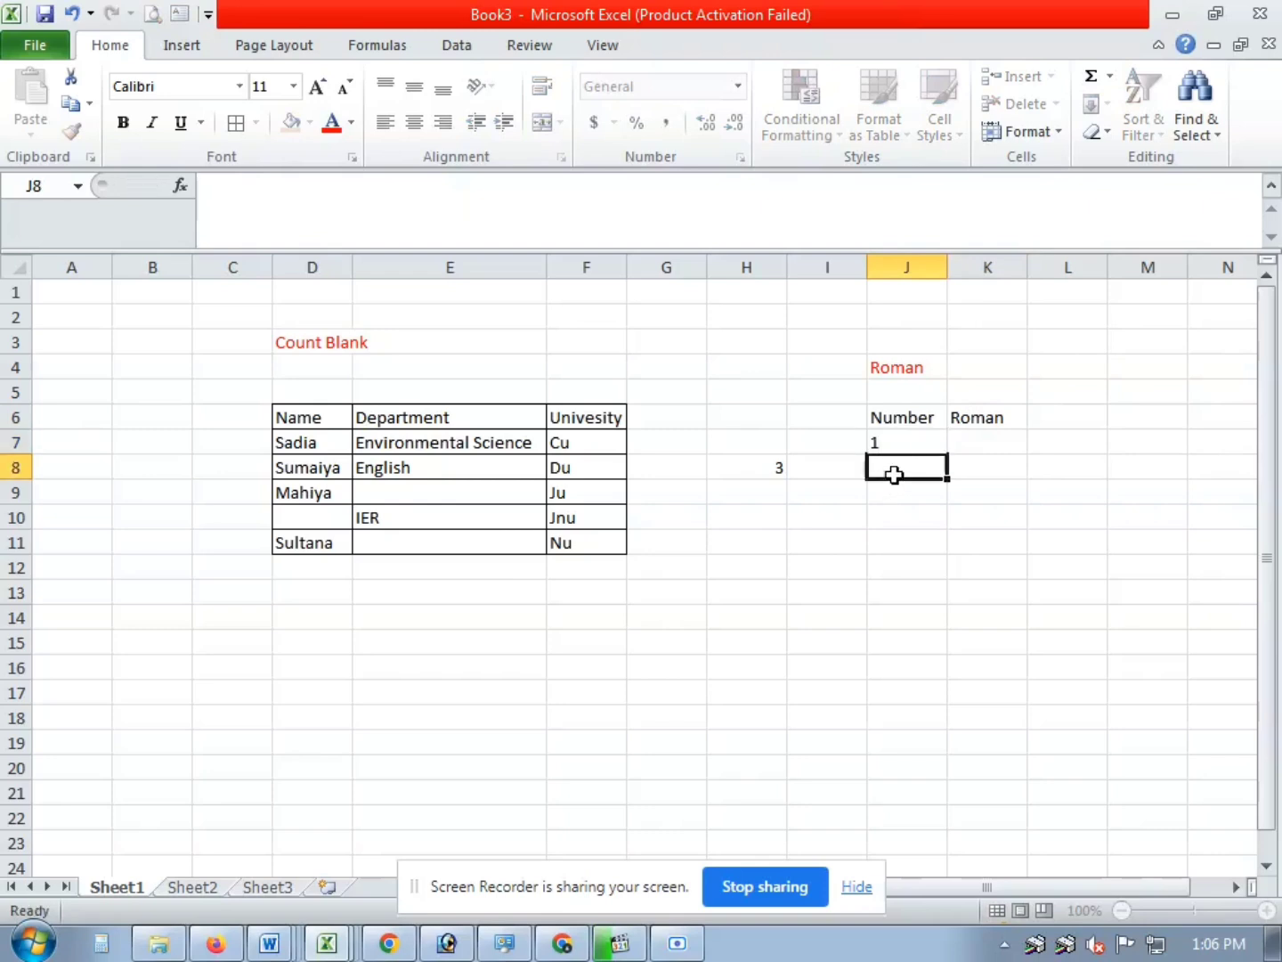
type("2")
left_click_drag(906, 452, 942, 730)
left_click(980, 446)
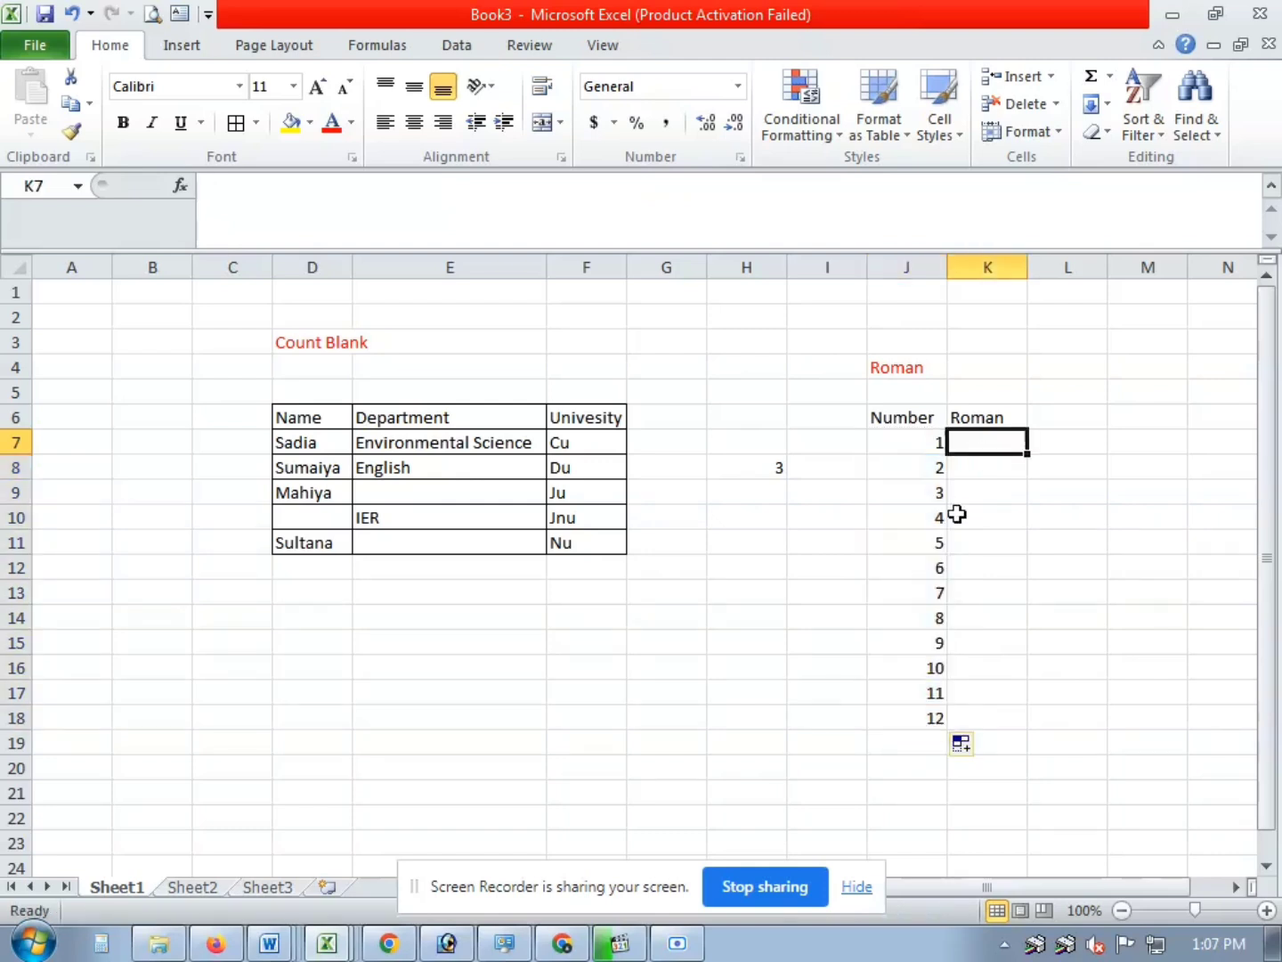
Convert the number to a Roman numeral in K7 with the formula =ROMAN(J7:J18).
type("=")
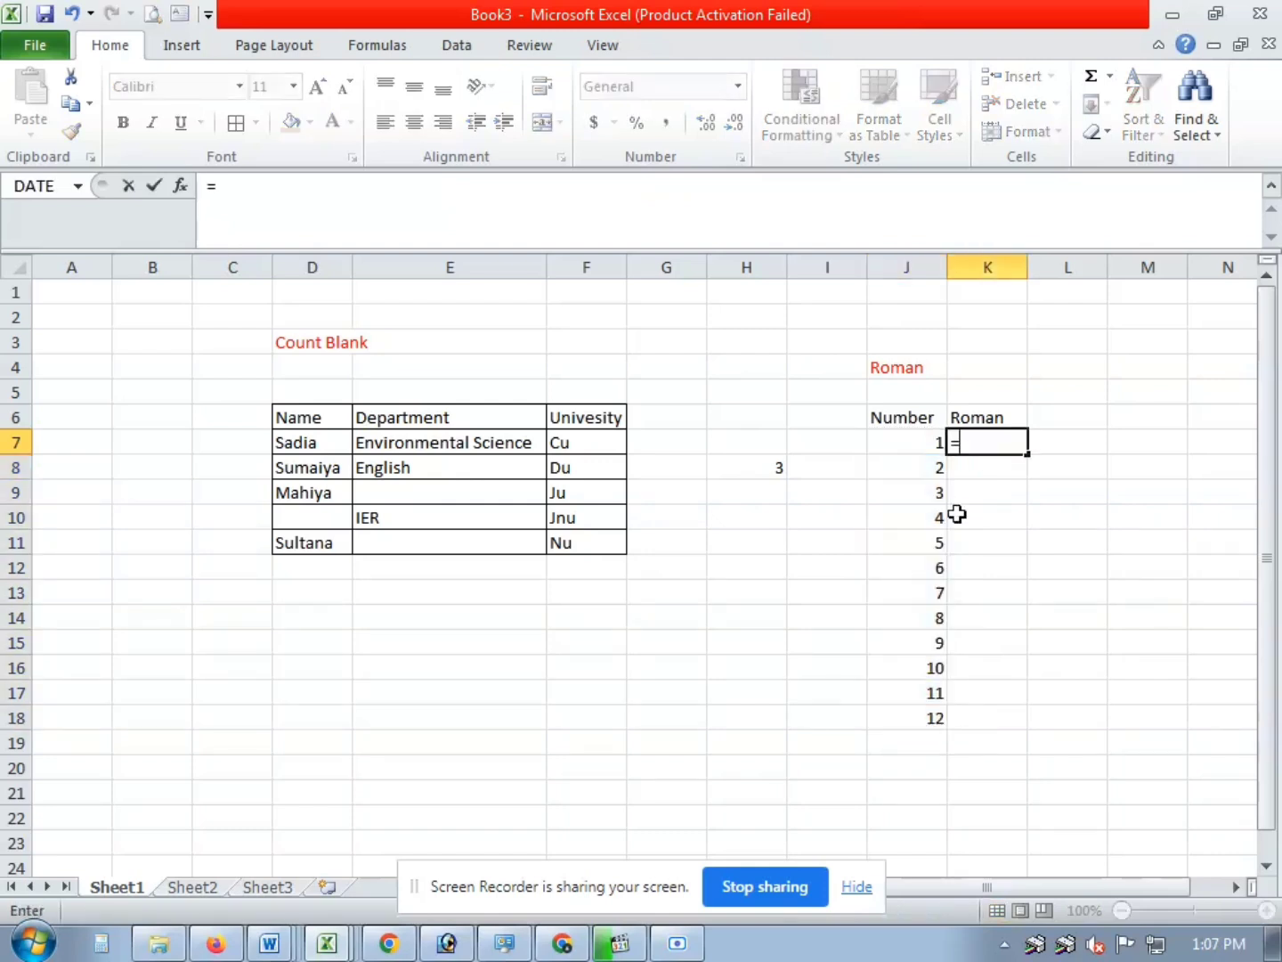
type("ru")
key("BackSpace")
type("o")
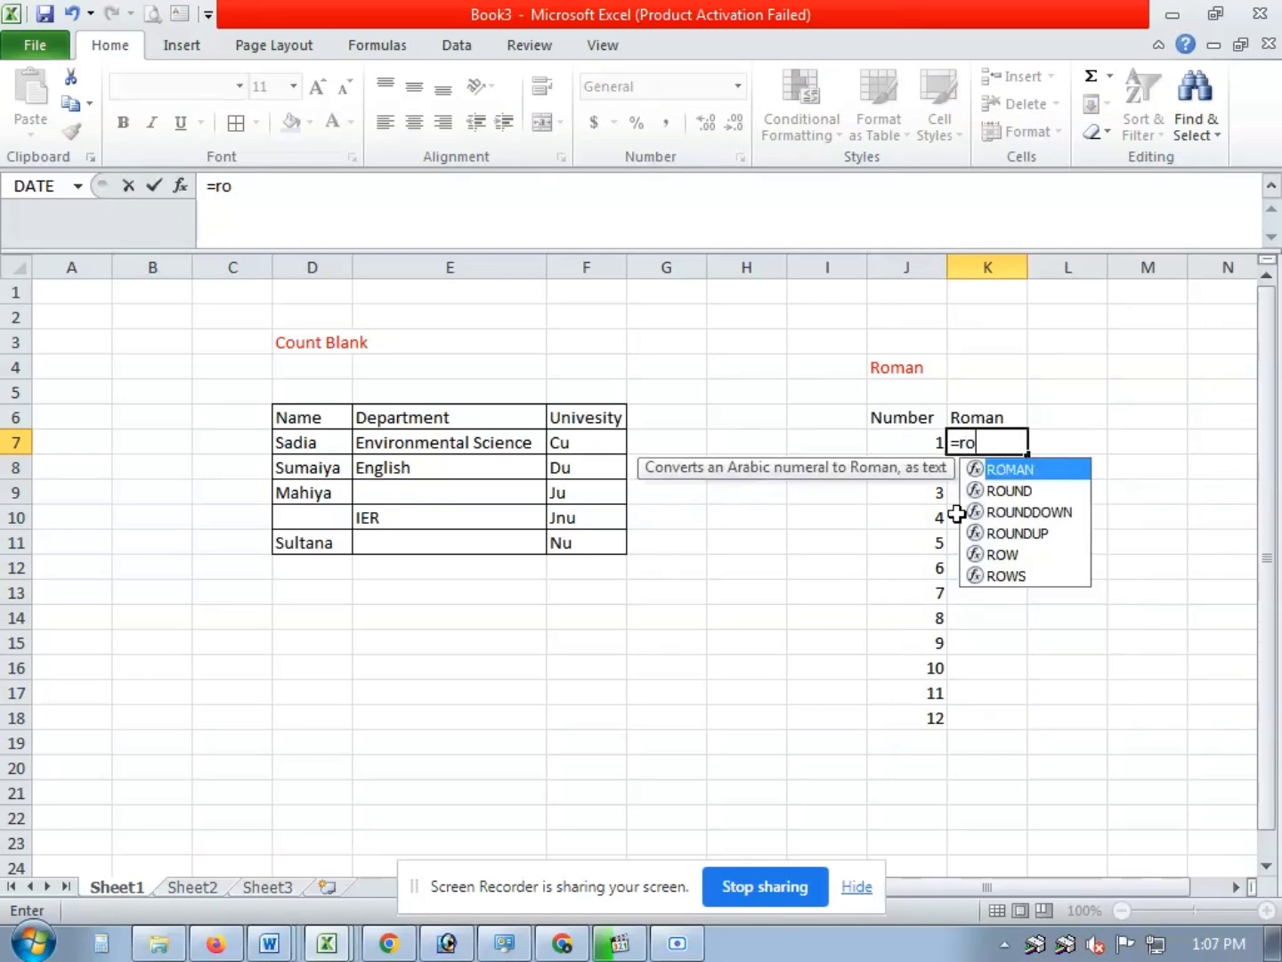
double_click(1038, 471)
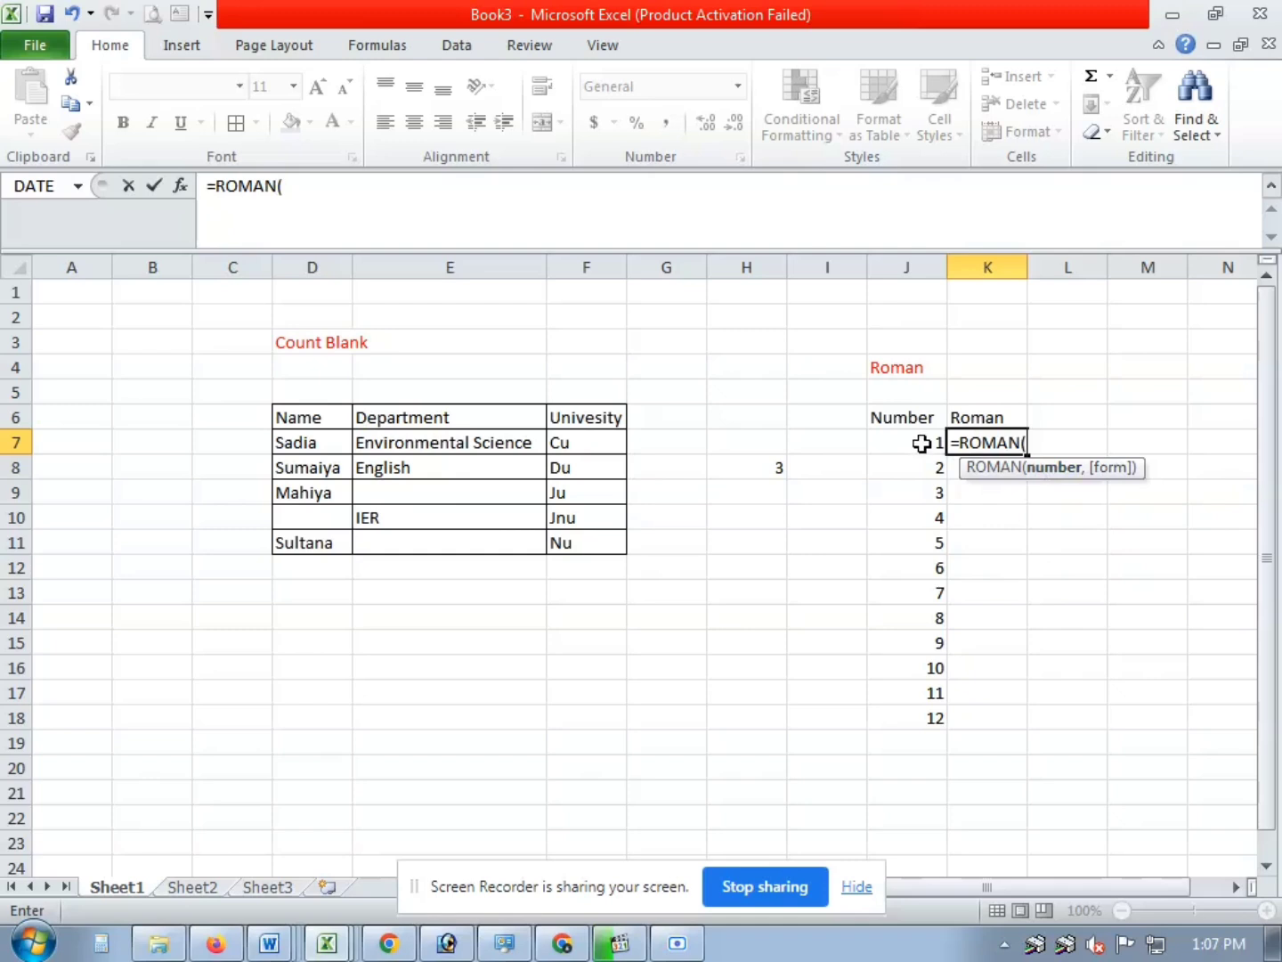
left_click_drag(922, 443, 930, 723)
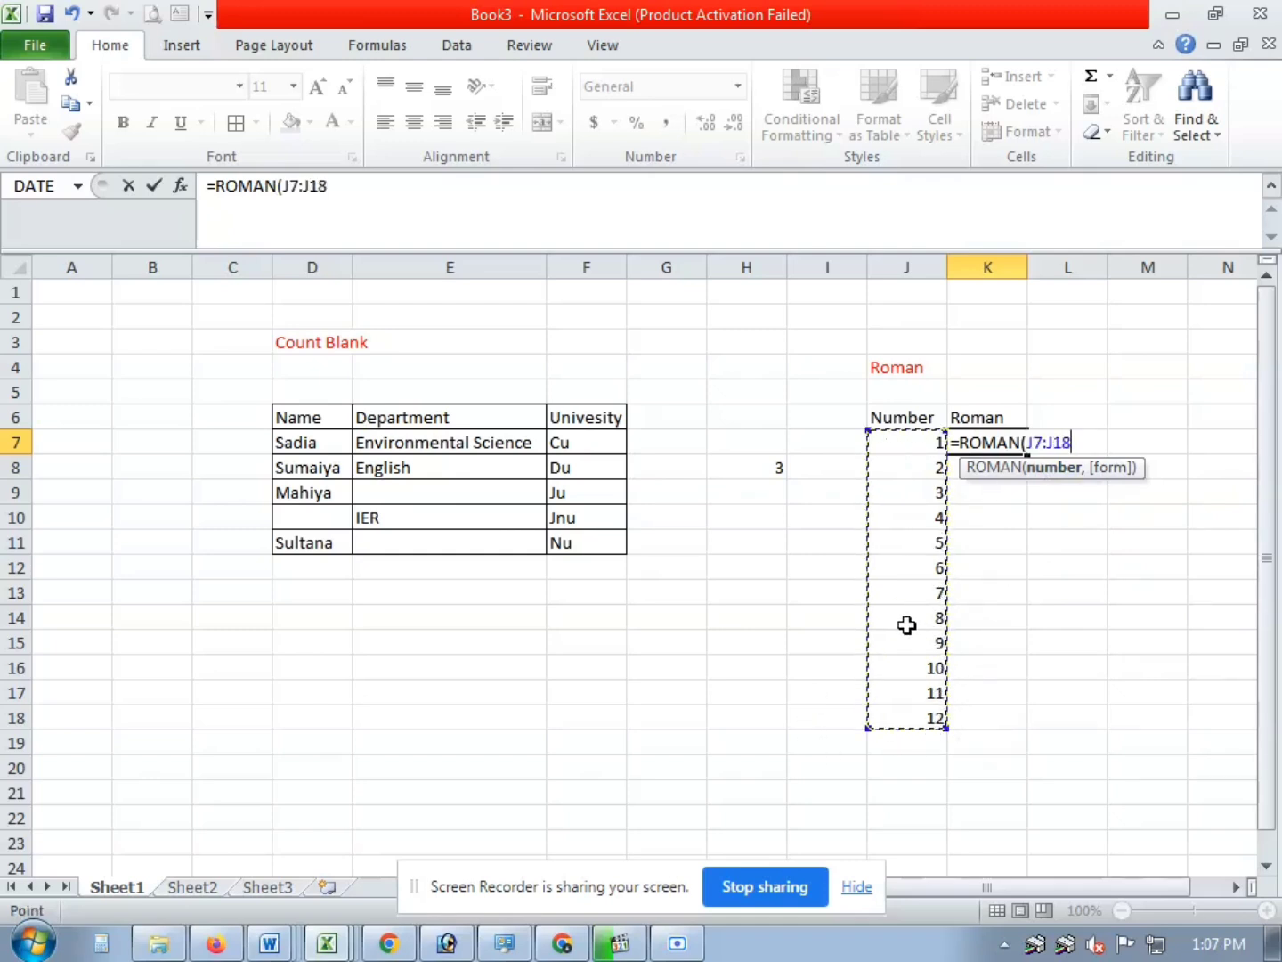
type(")")
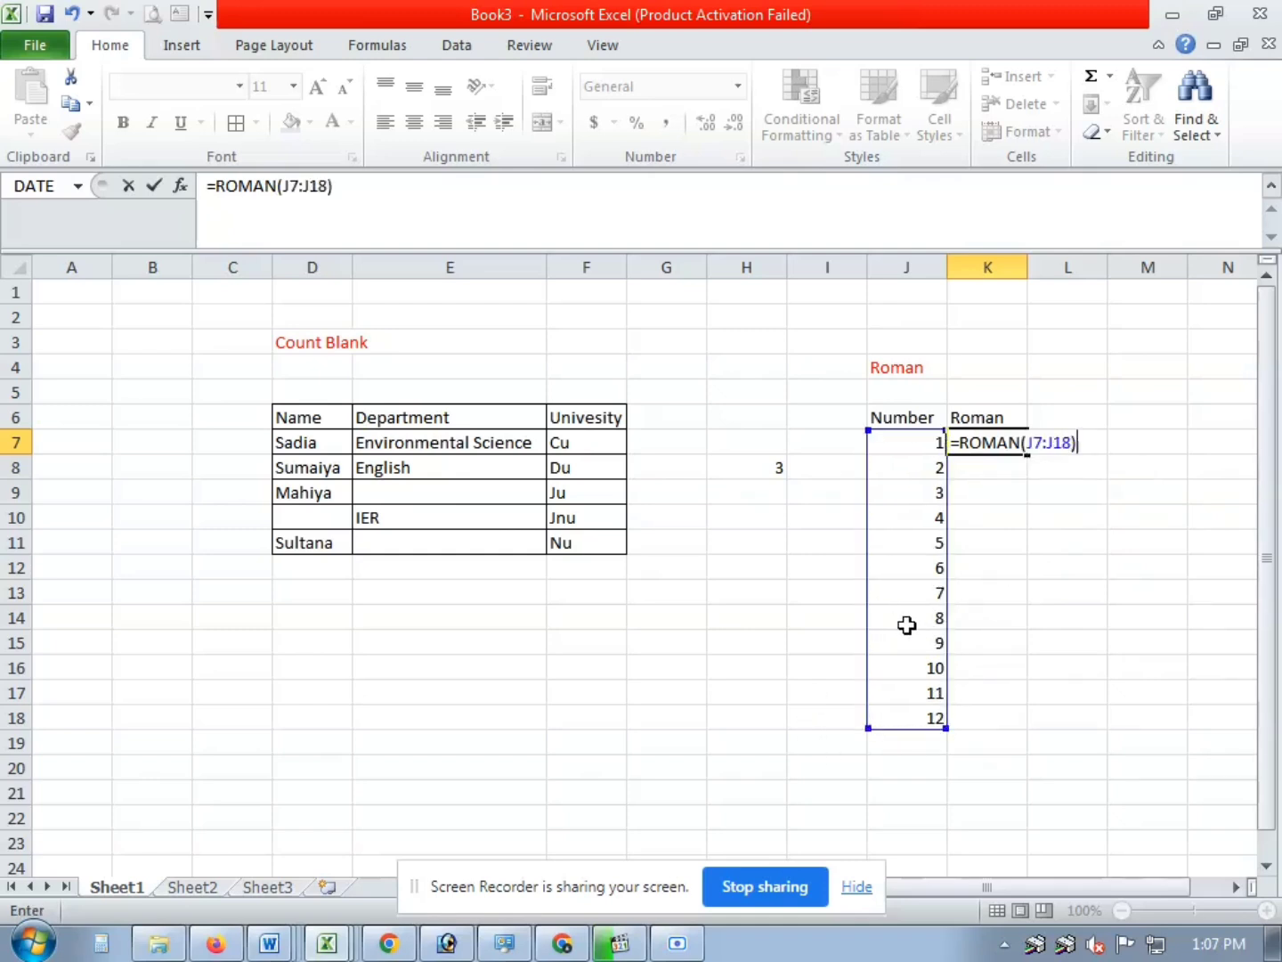
key("Return")
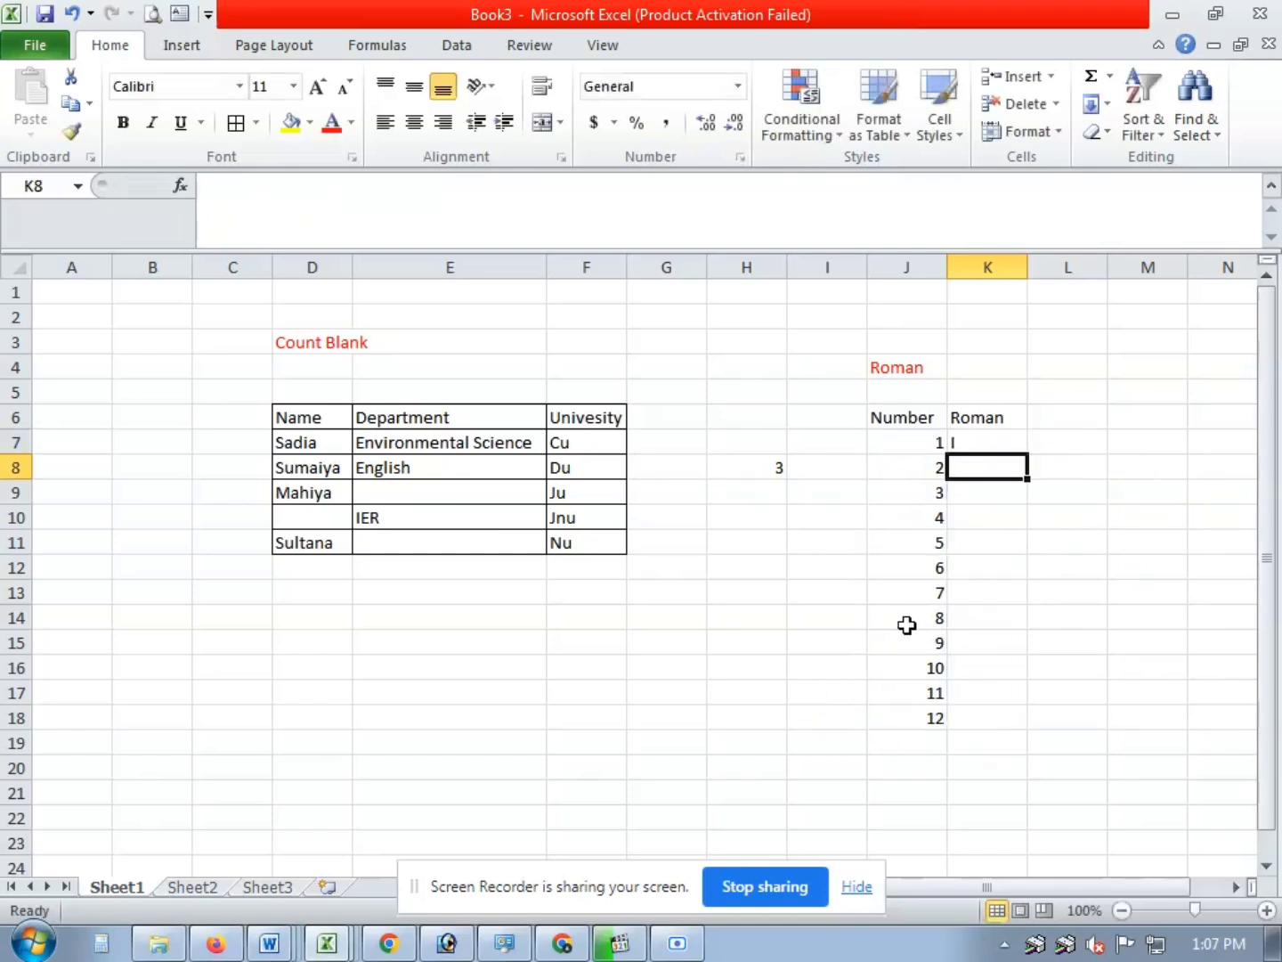
Fill the ROMAN formula from K7 down to K18.
left_click(963, 447)
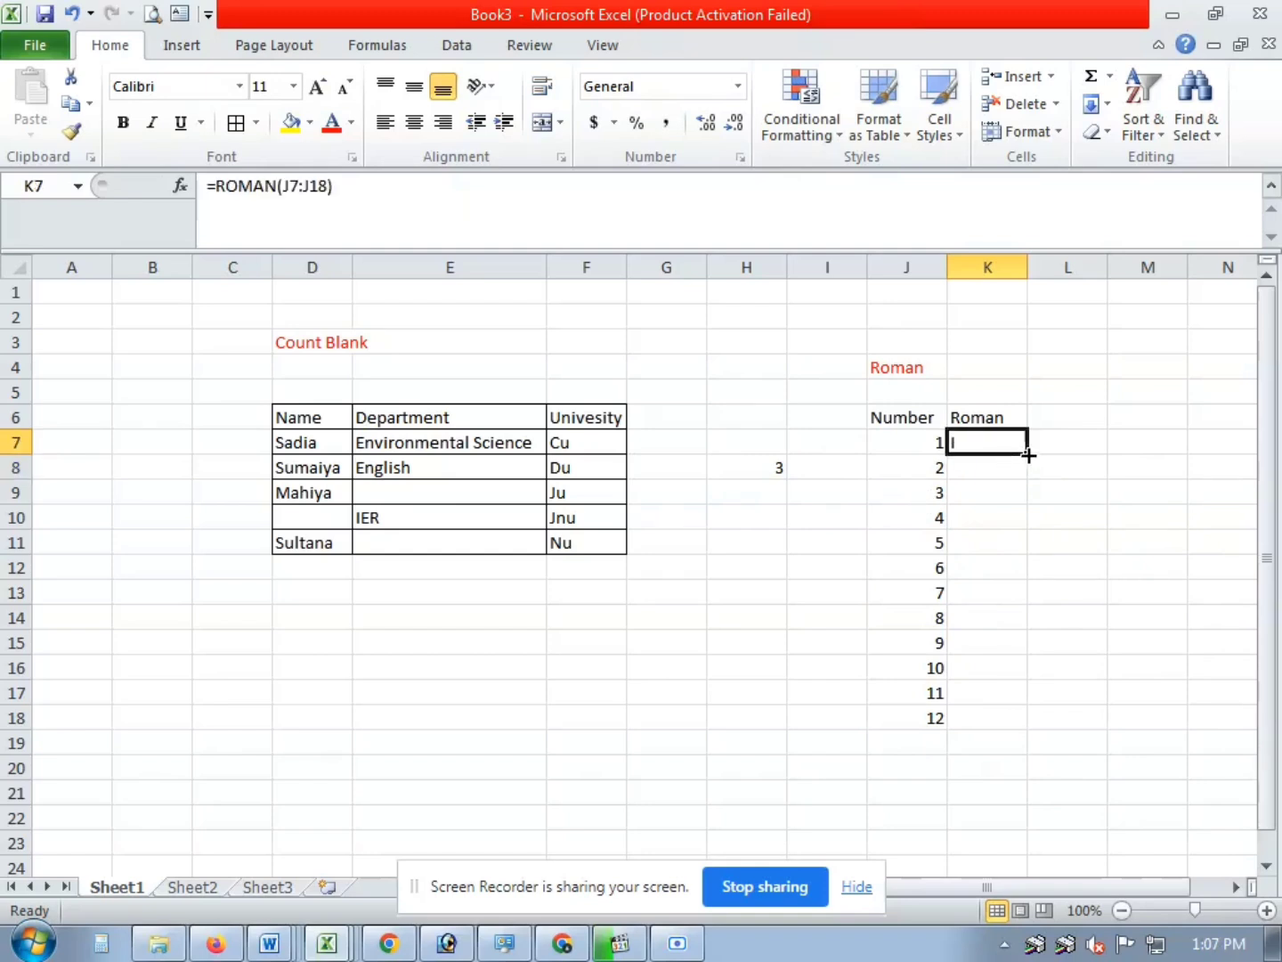
left_click_drag(1029, 455, 1029, 749)
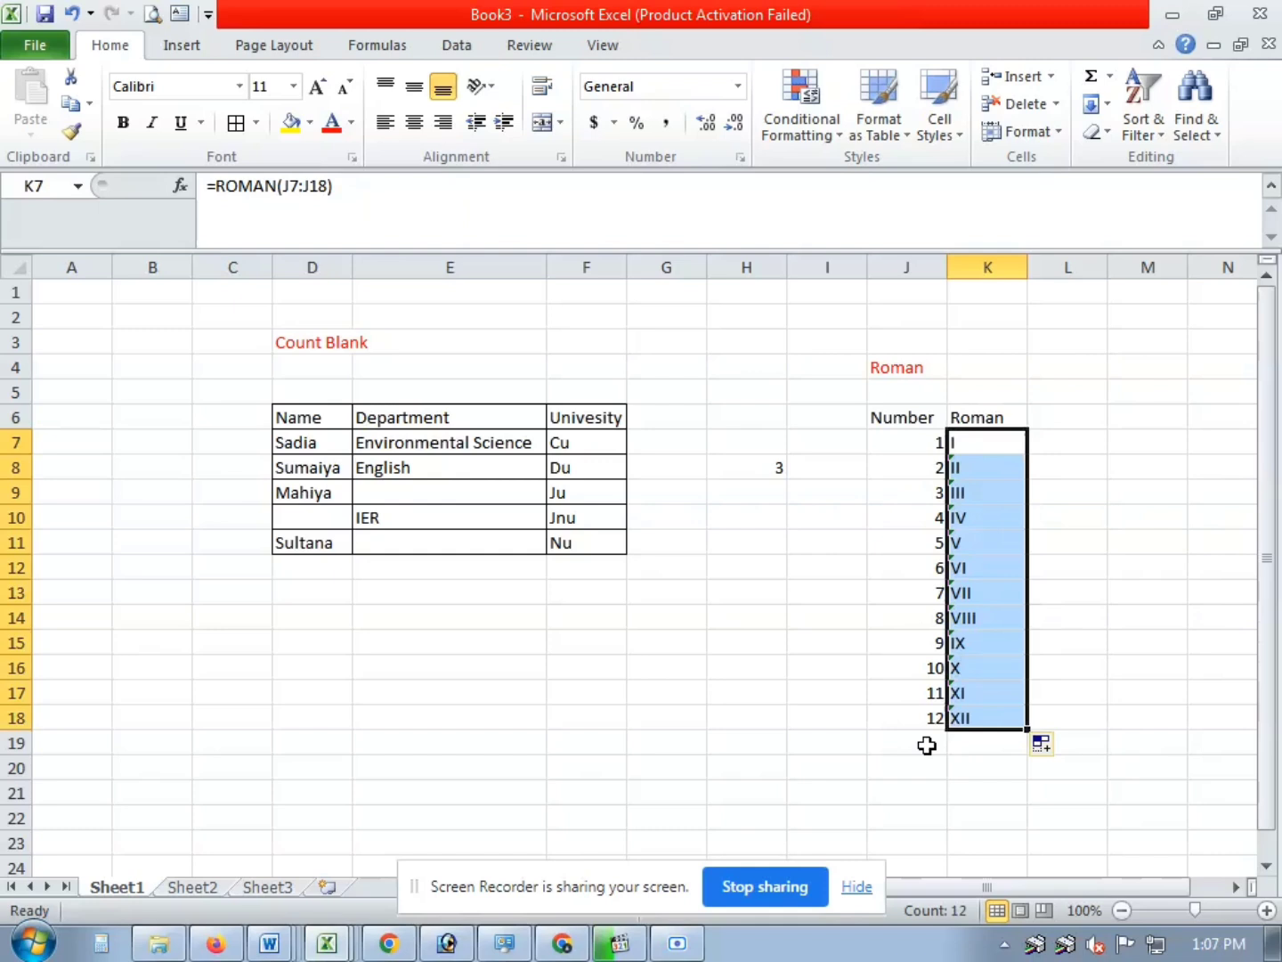
left_click(1034, 791)
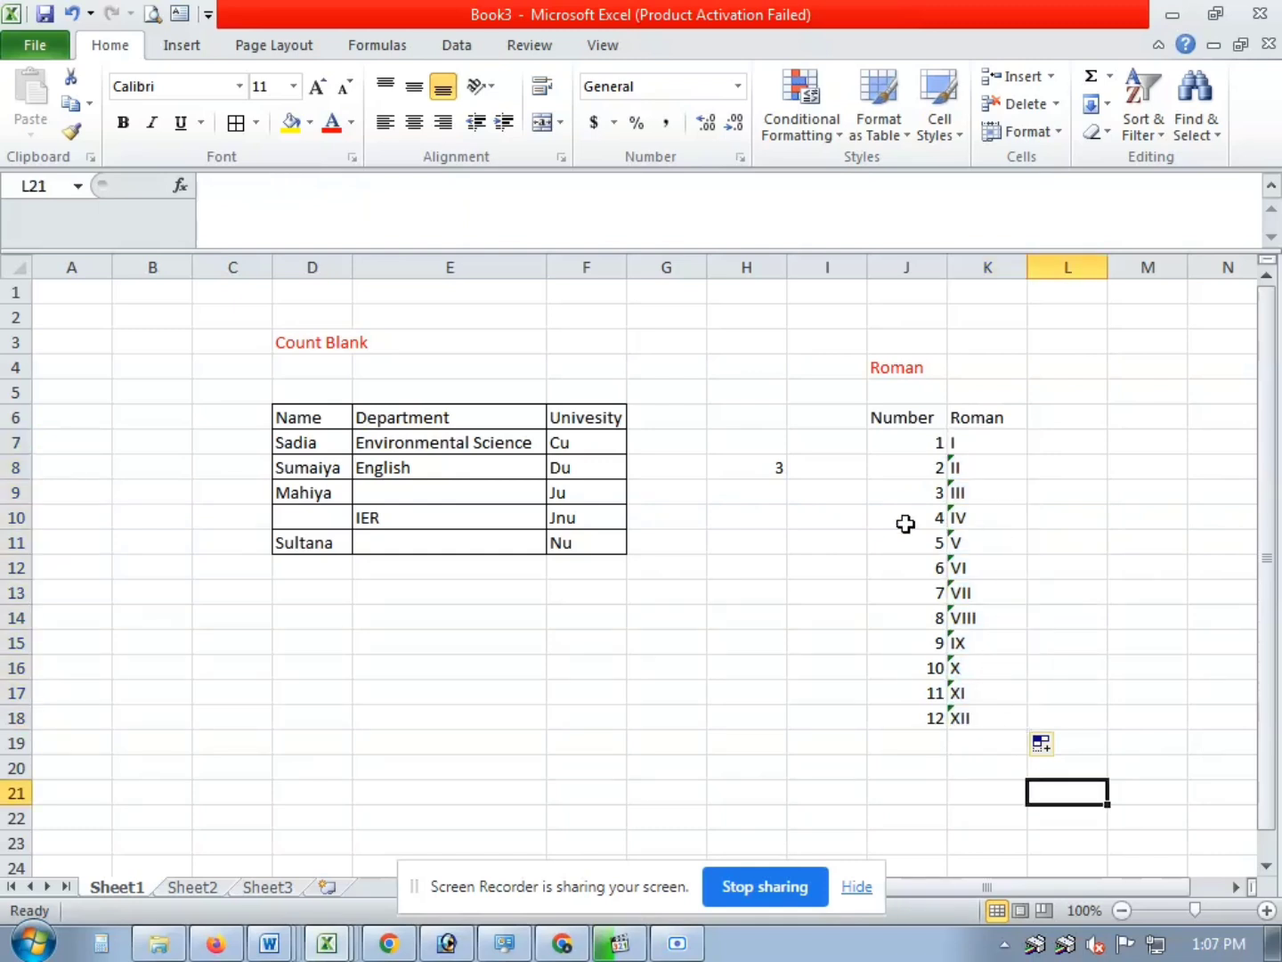
Convert the single number in J11 to a Roman numeral in L9 with the formula =ROMAN(J11).
left_click(1076, 496)
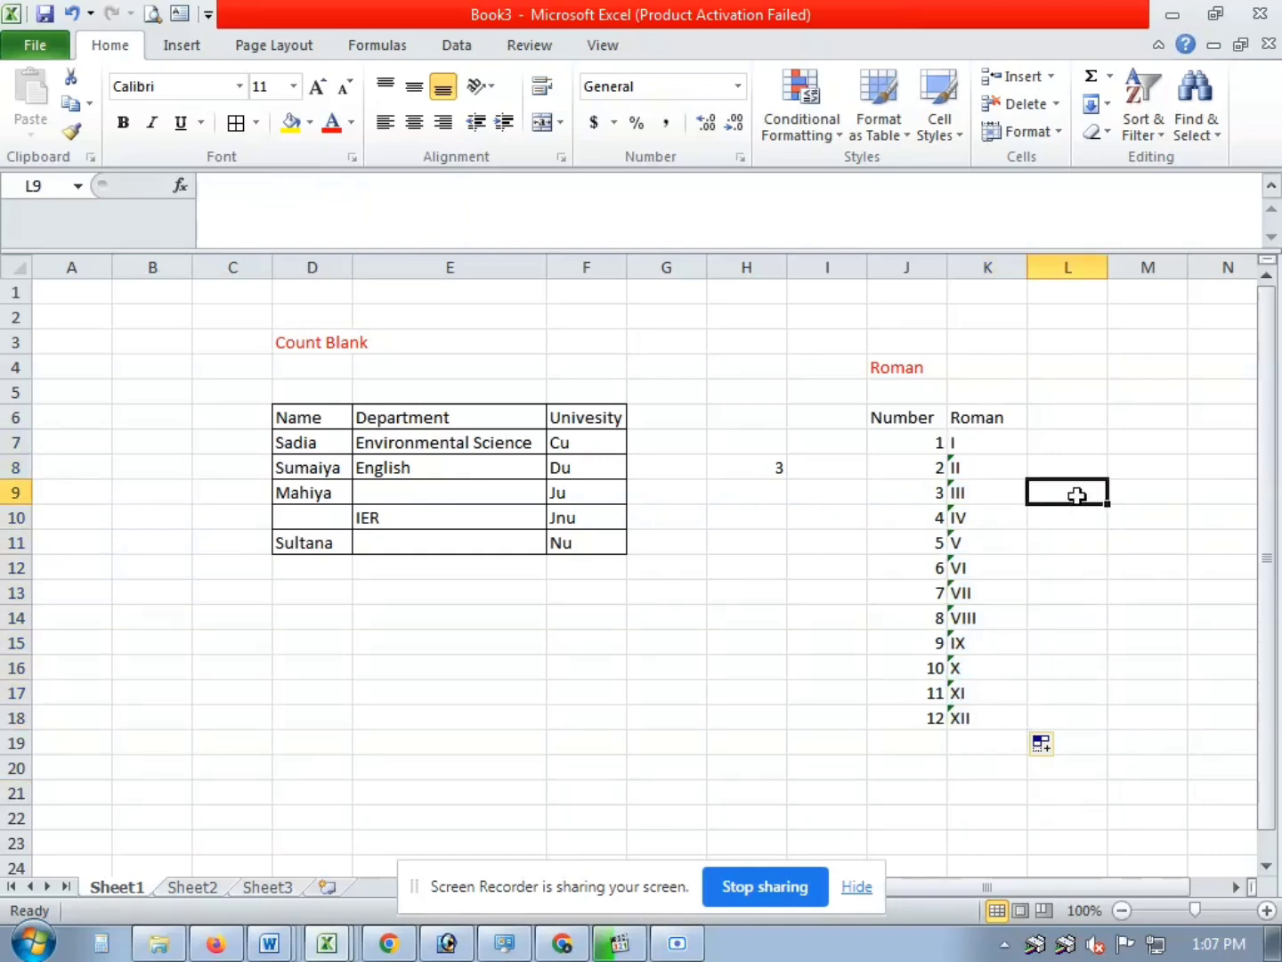
type("=")
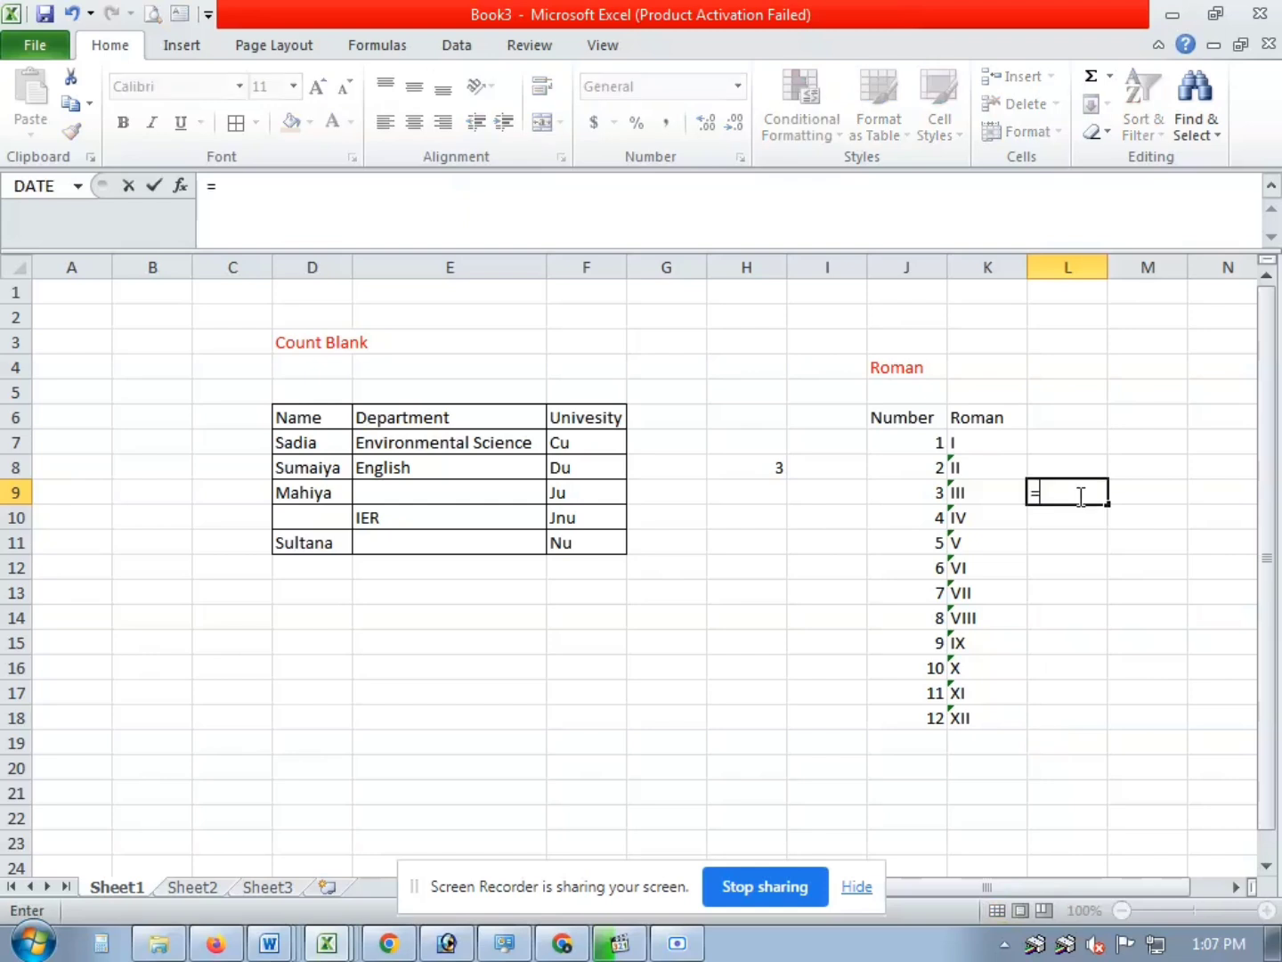
type("rom")
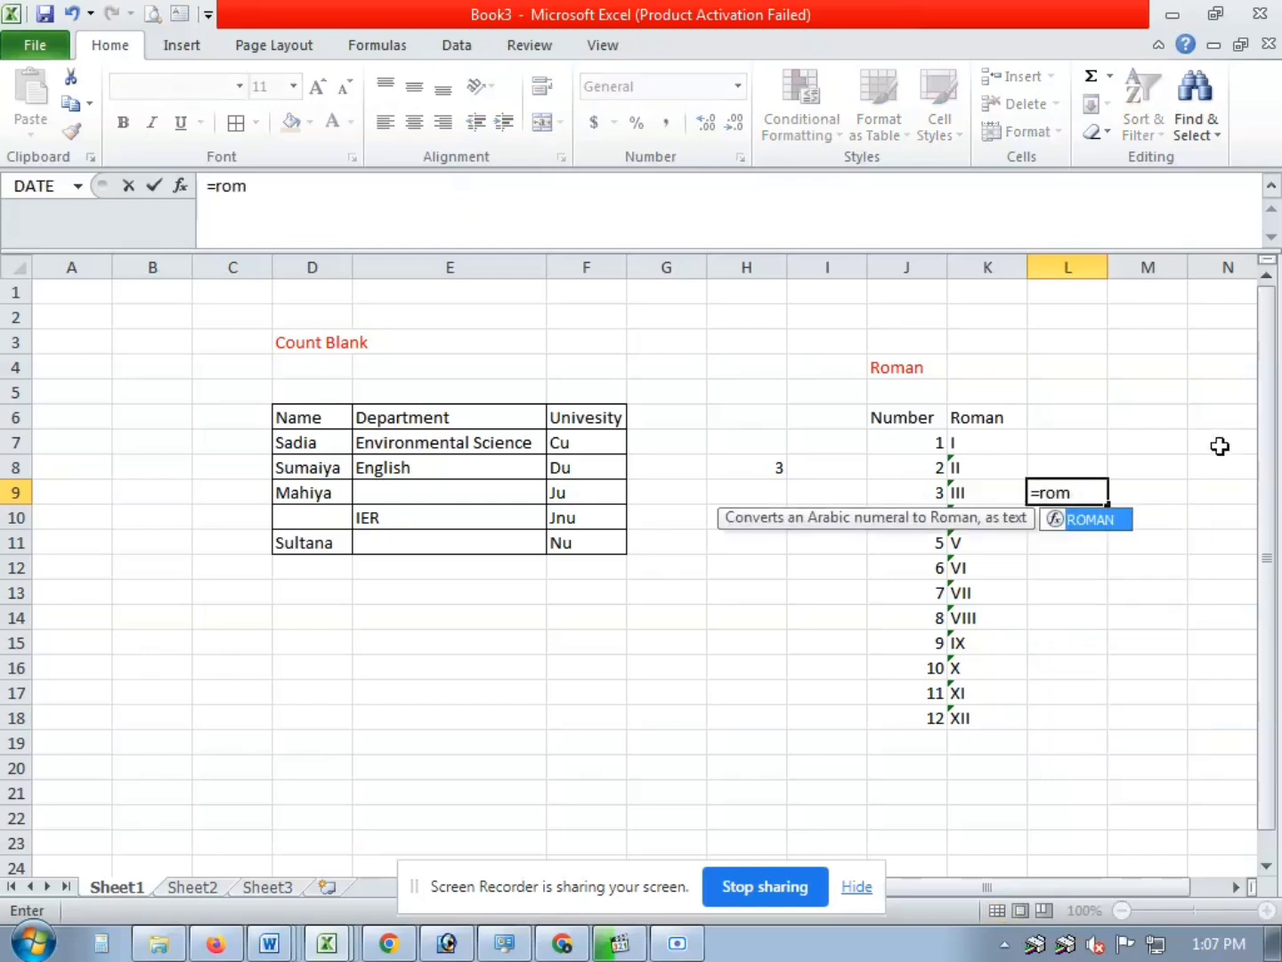
double_click(1083, 525)
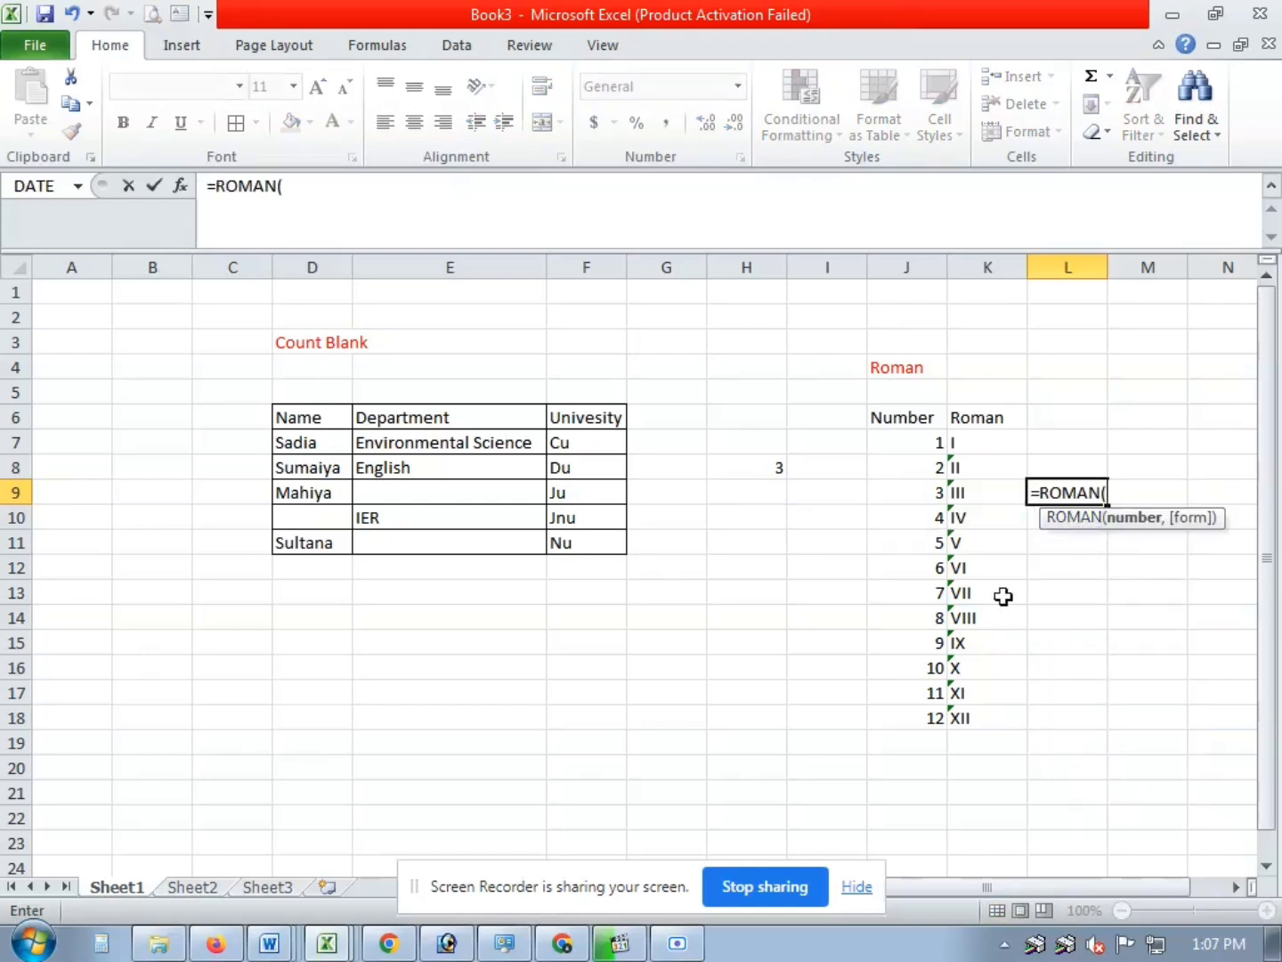
left_click(931, 546)
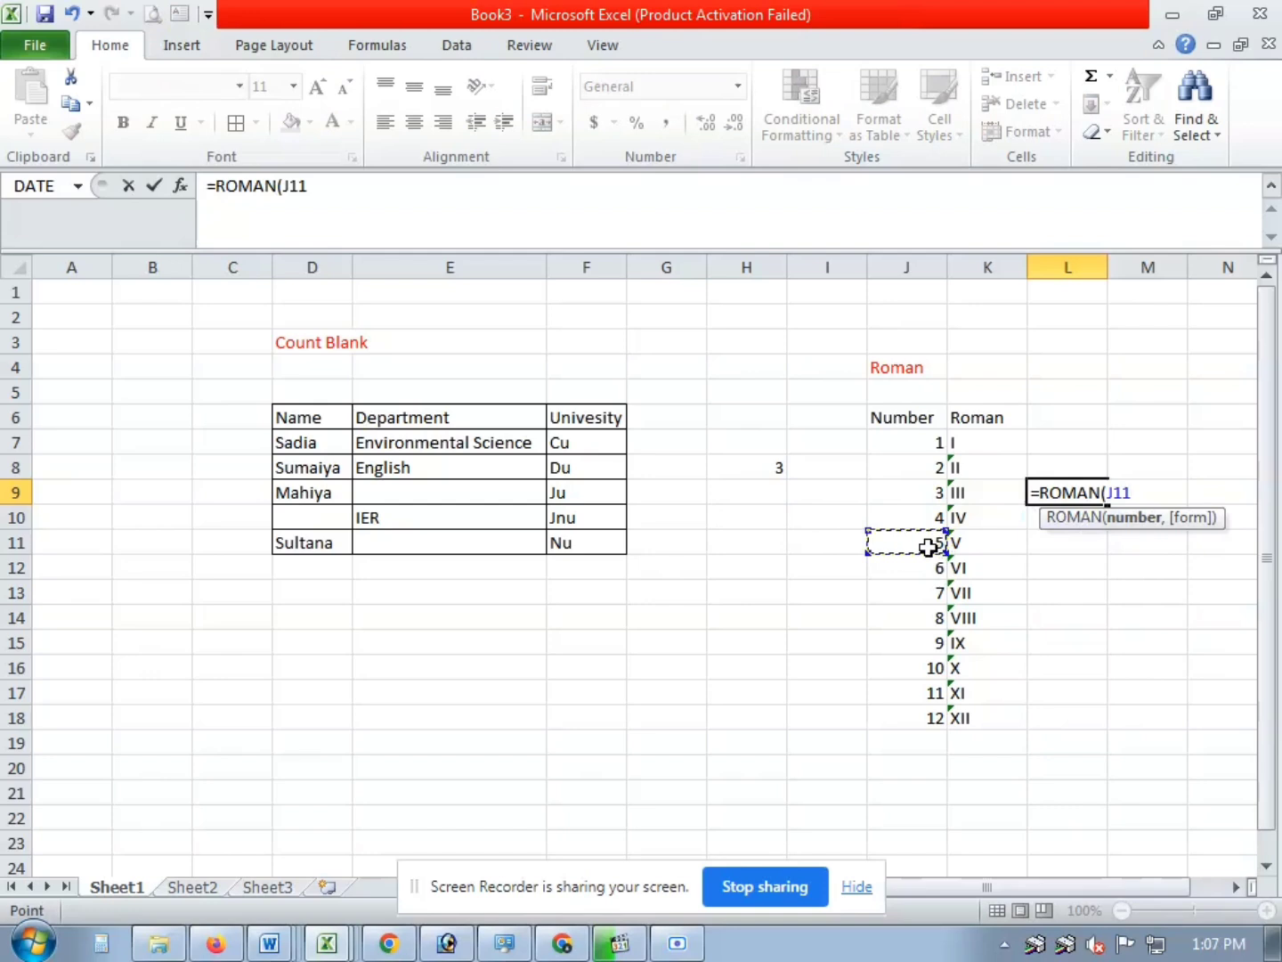
type(")")
key("Return")
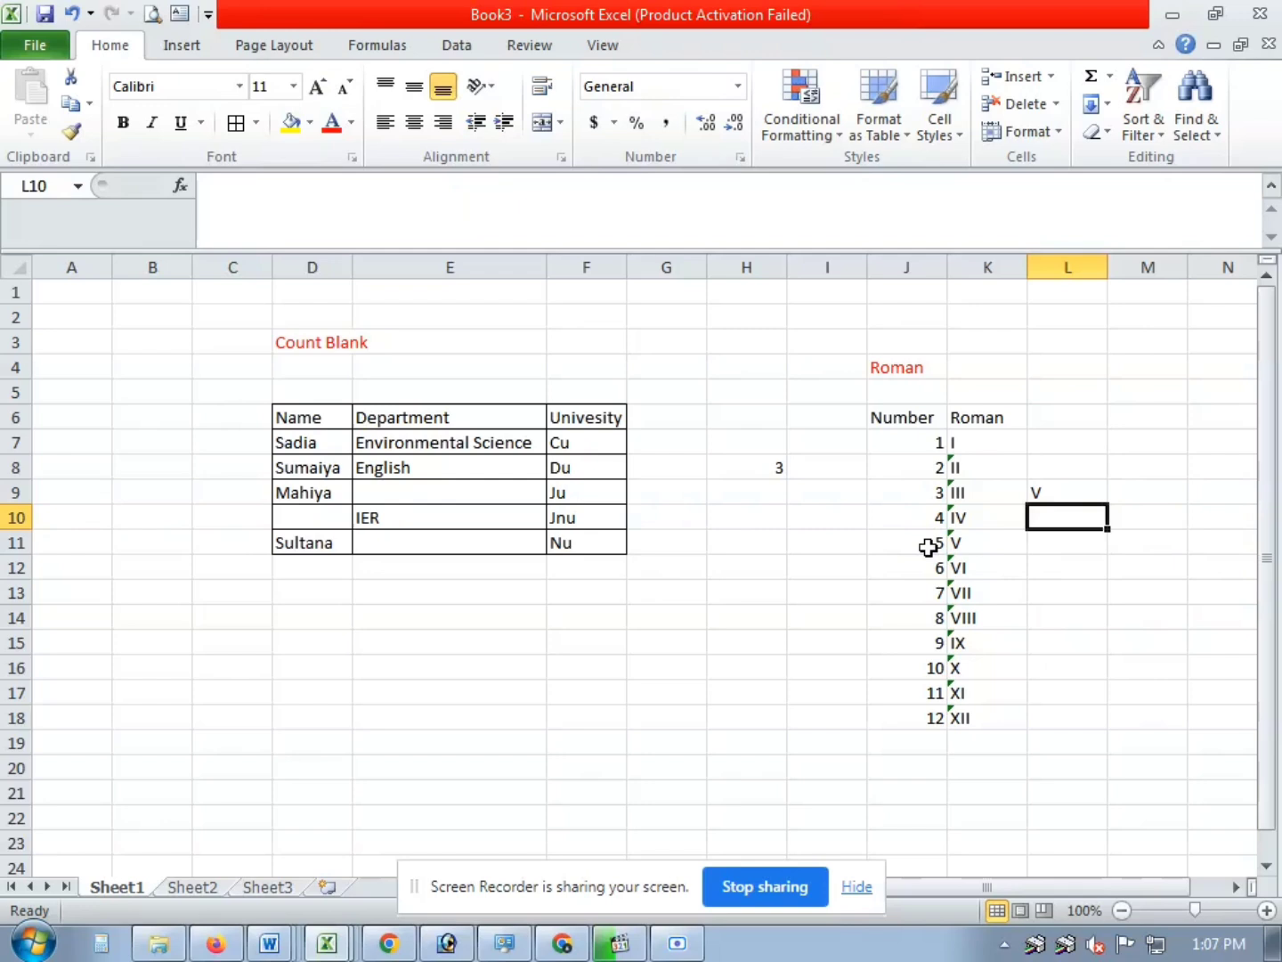
Enter the title Repeat in D17 and try to set its font color to red.
scroll(929, 546, "down", 5)
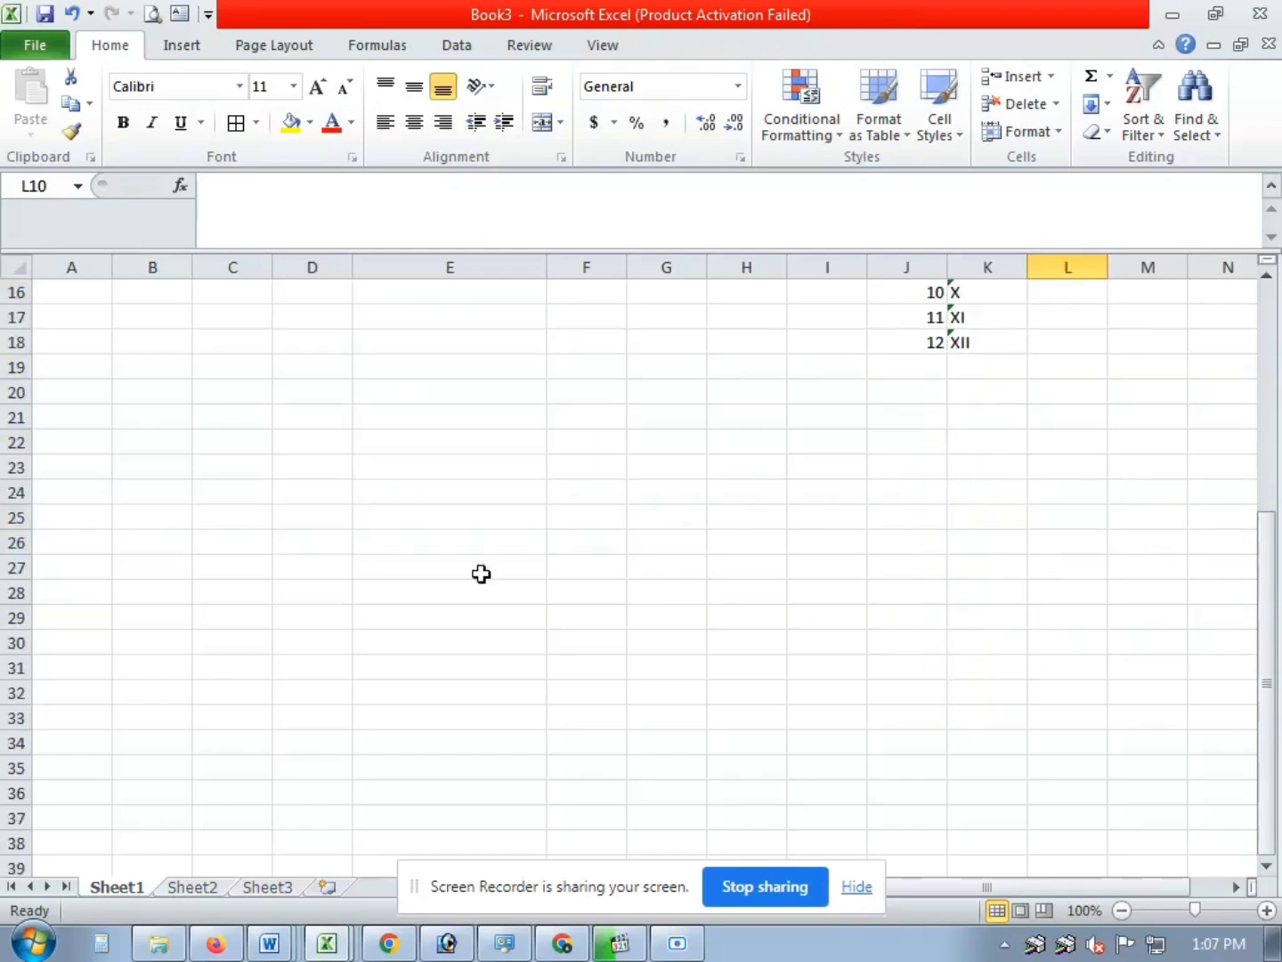
scroll(308, 574, "up", 3)
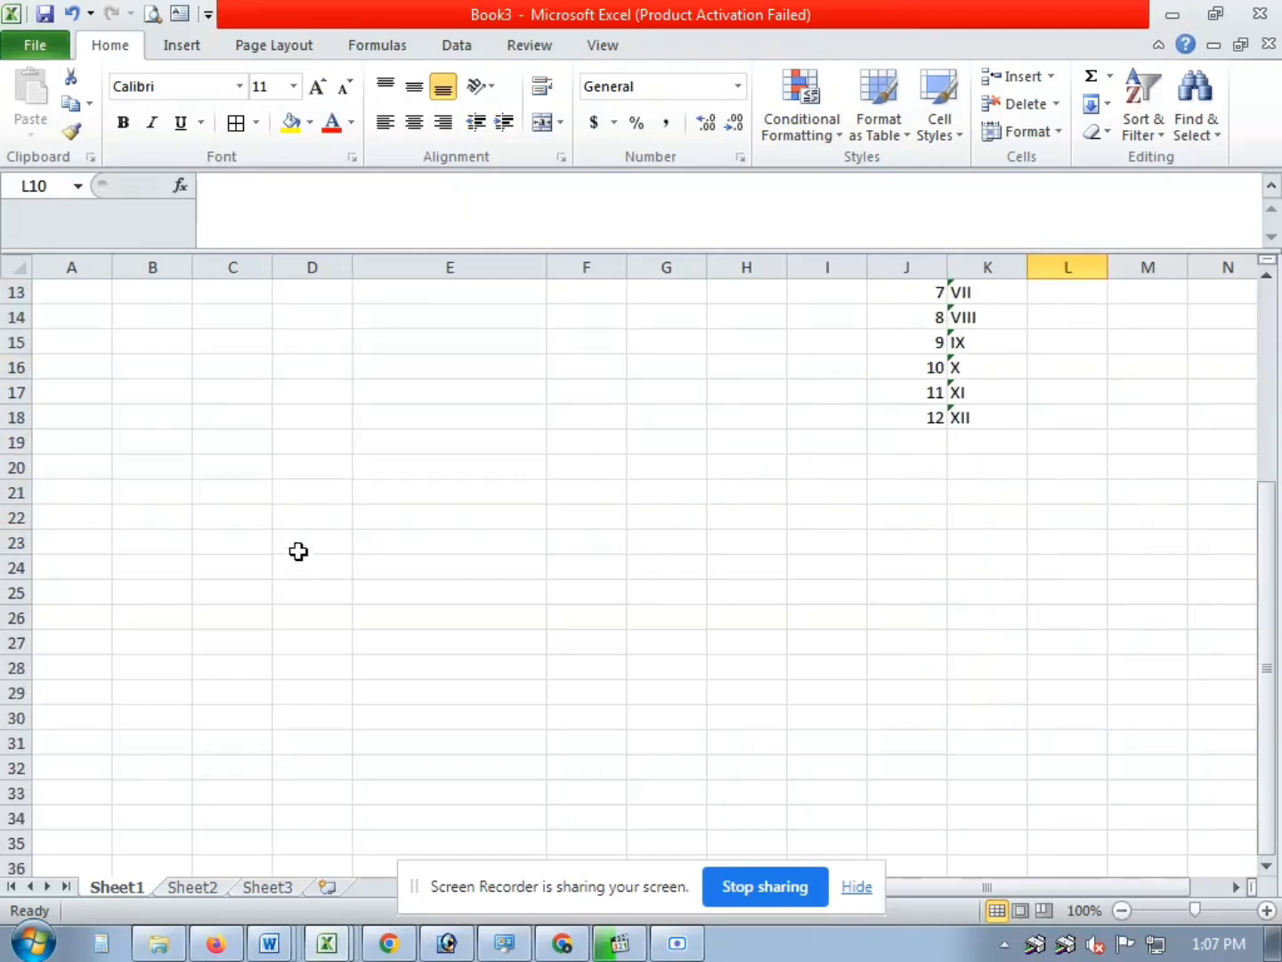
scroll(318, 569, "down", 1)
scroll(324, 578, "up", 3)
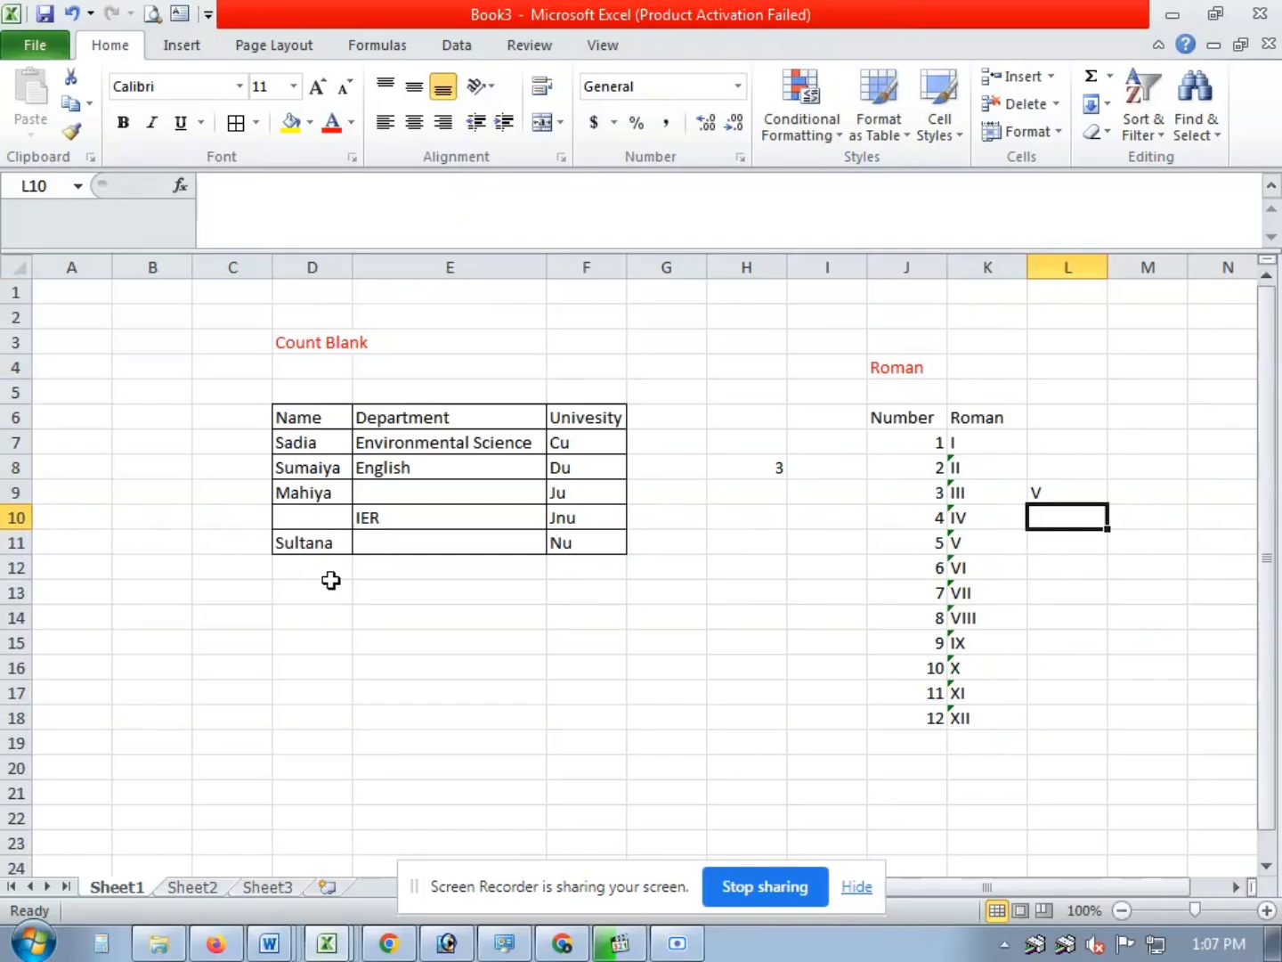
scroll(359, 590, "down", 2)
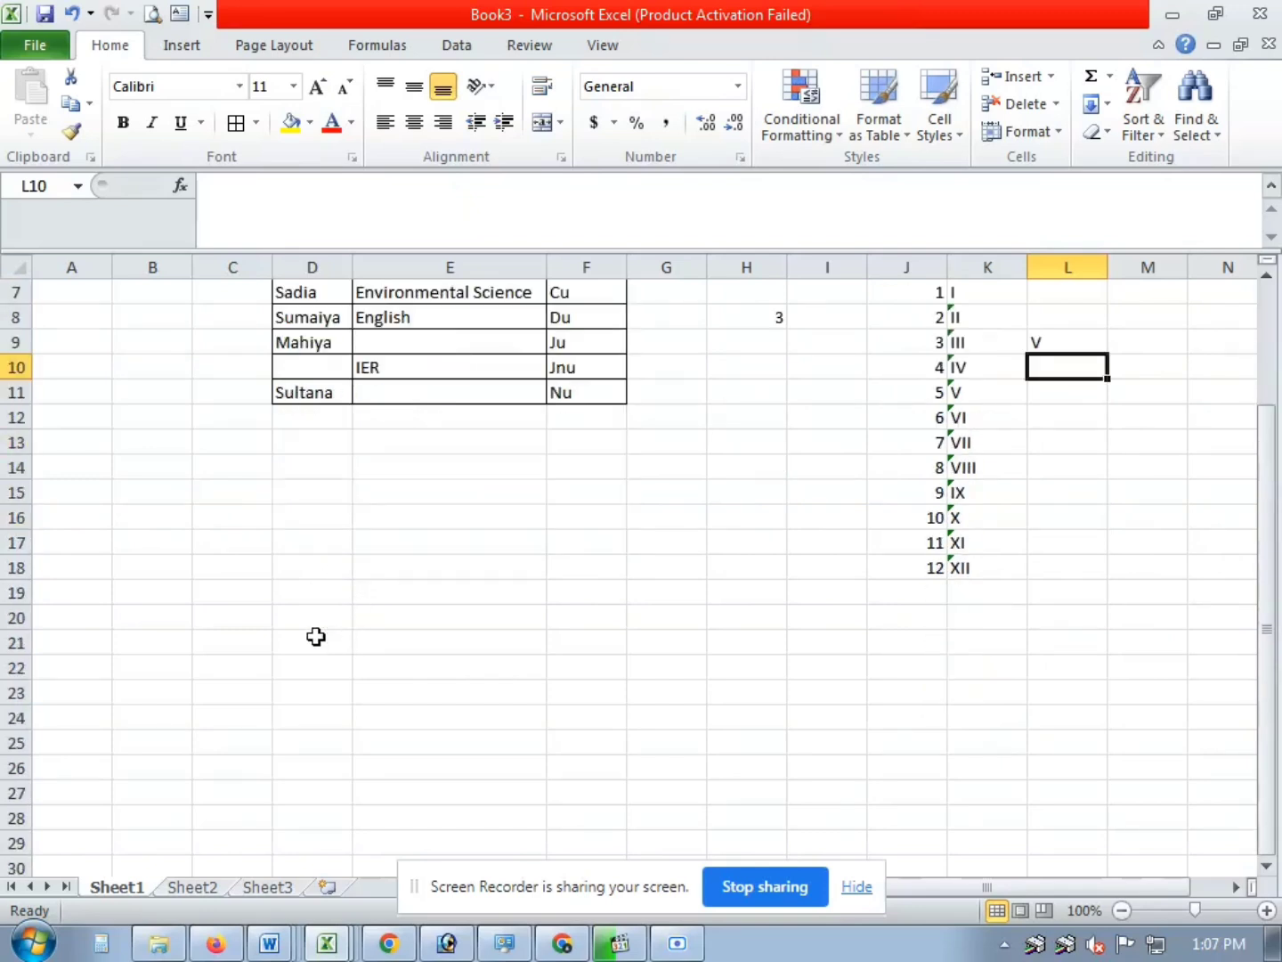
scroll(357, 570, "up", 1)
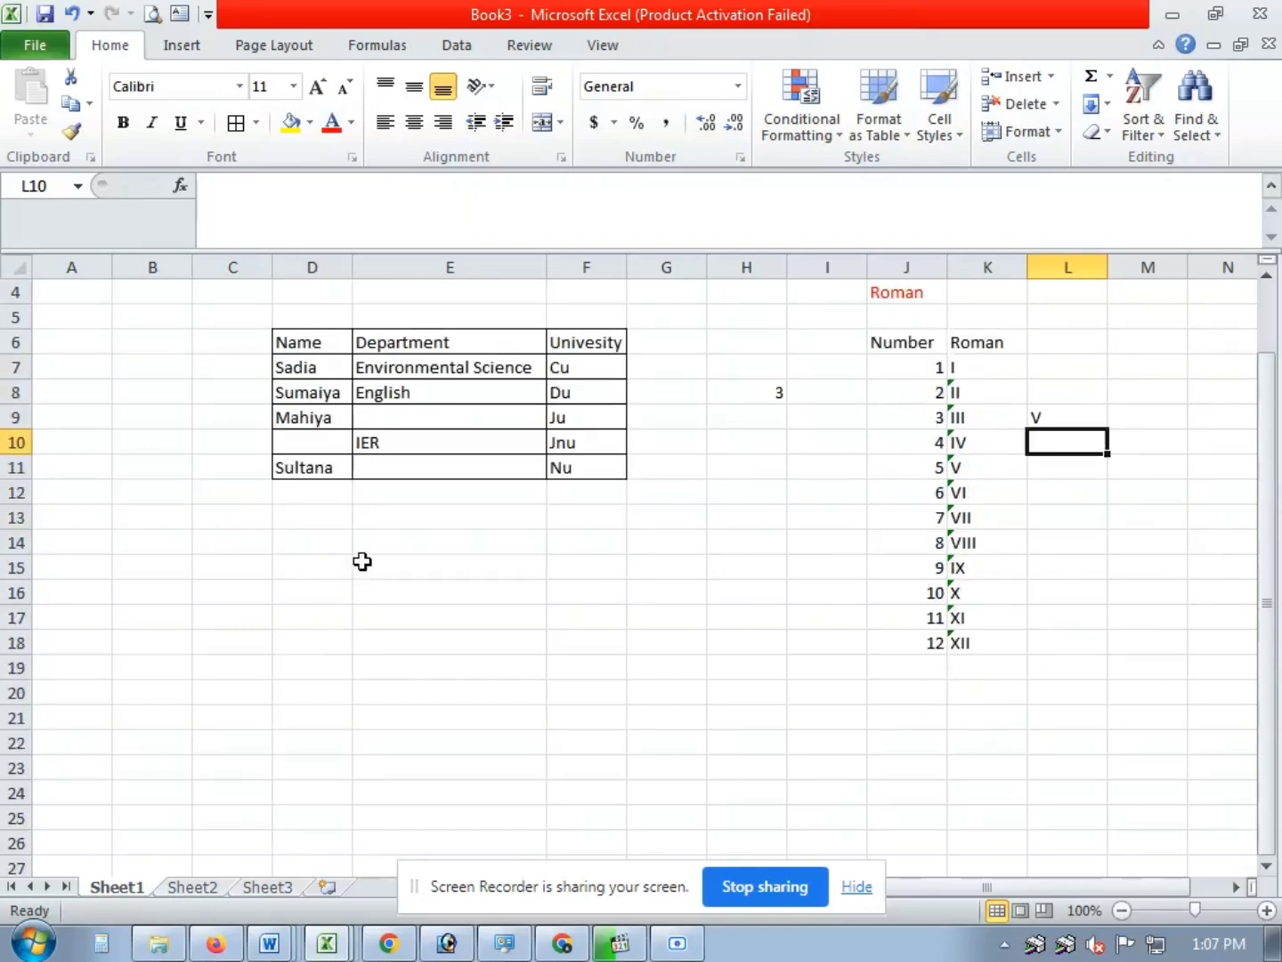
left_click(326, 619)
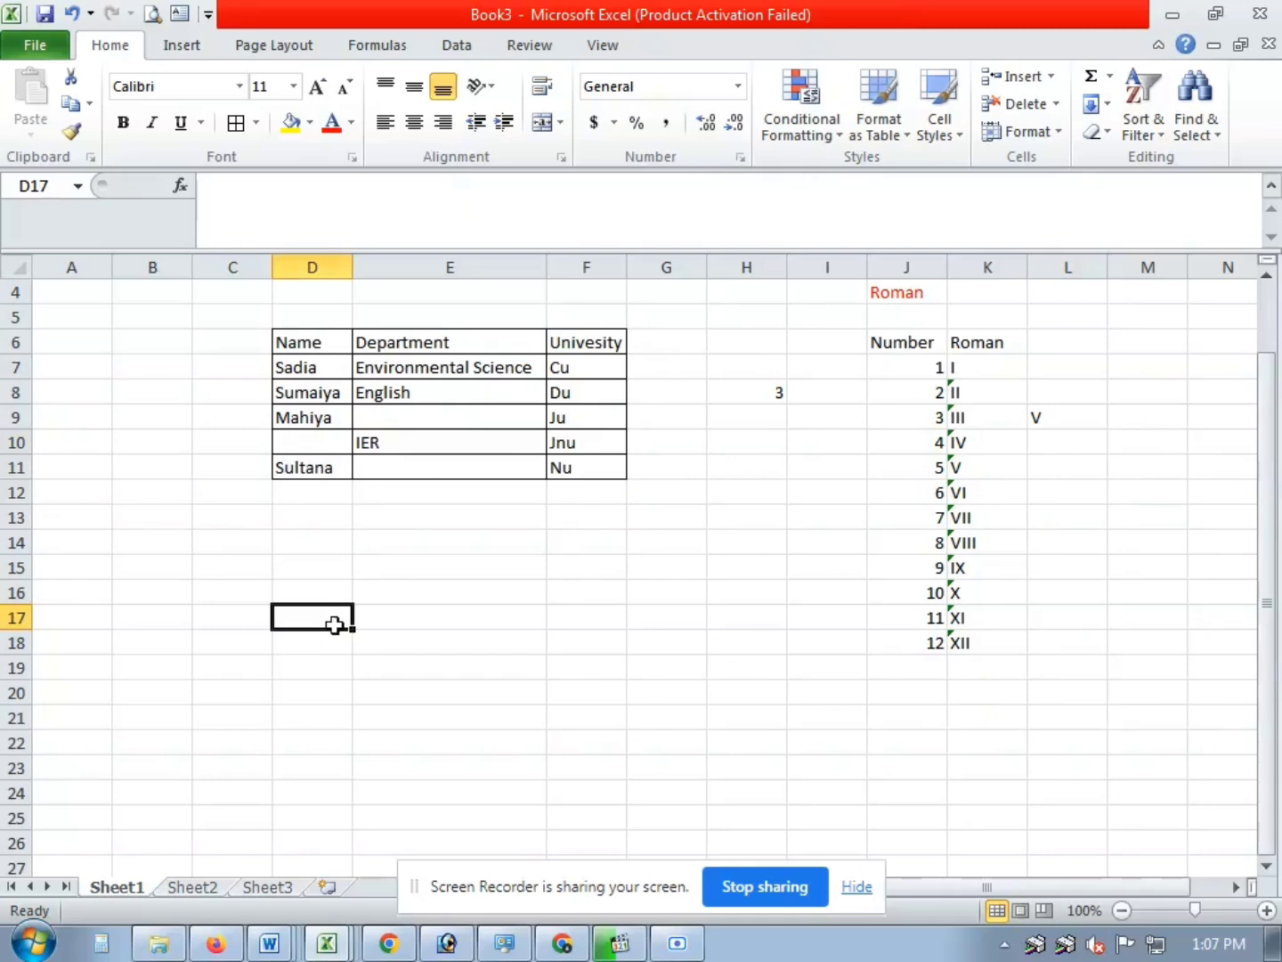
type("r")
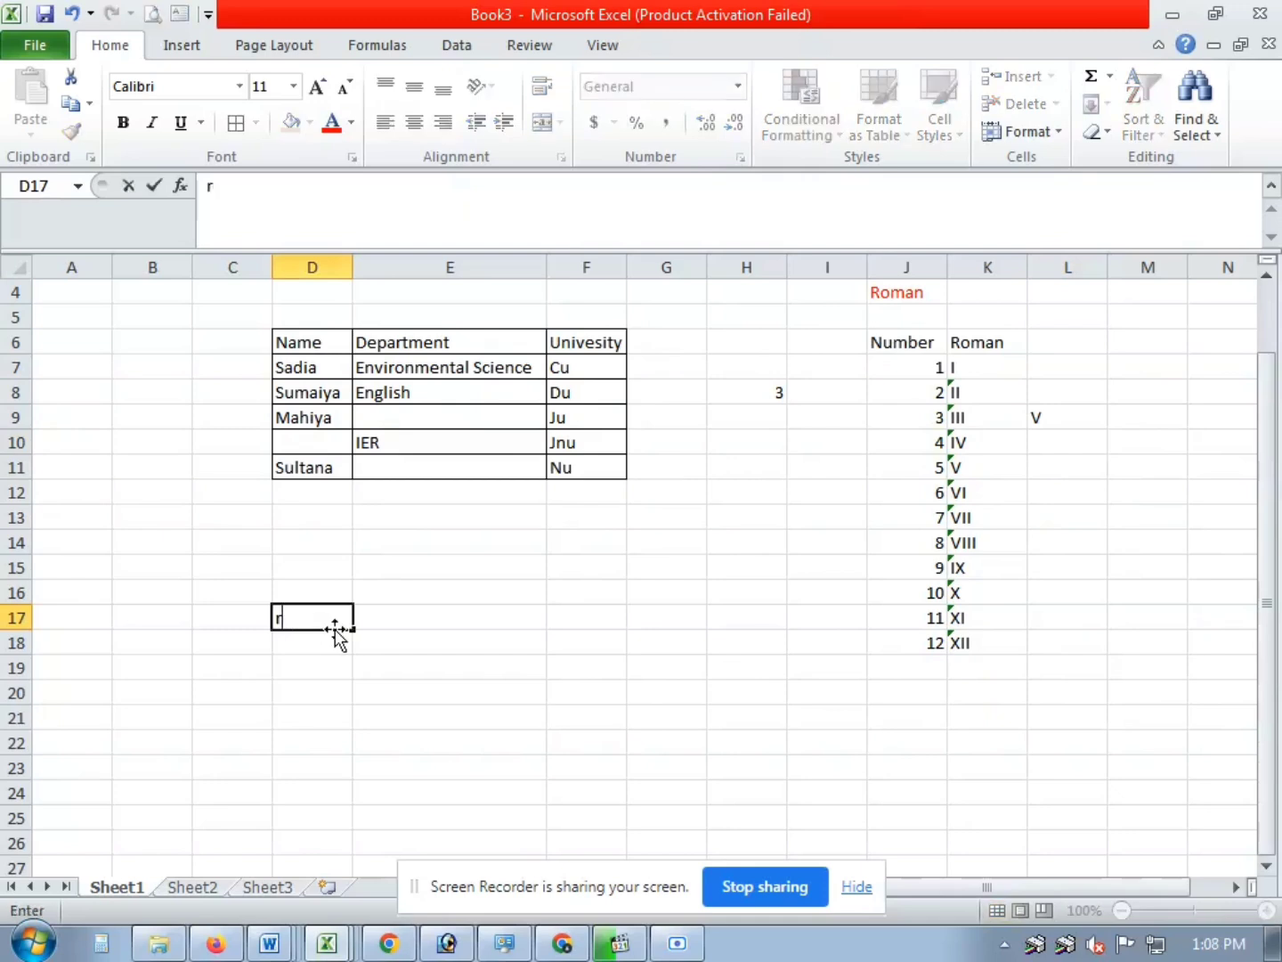
type("Re")
type("p")
type("p")
type("at")
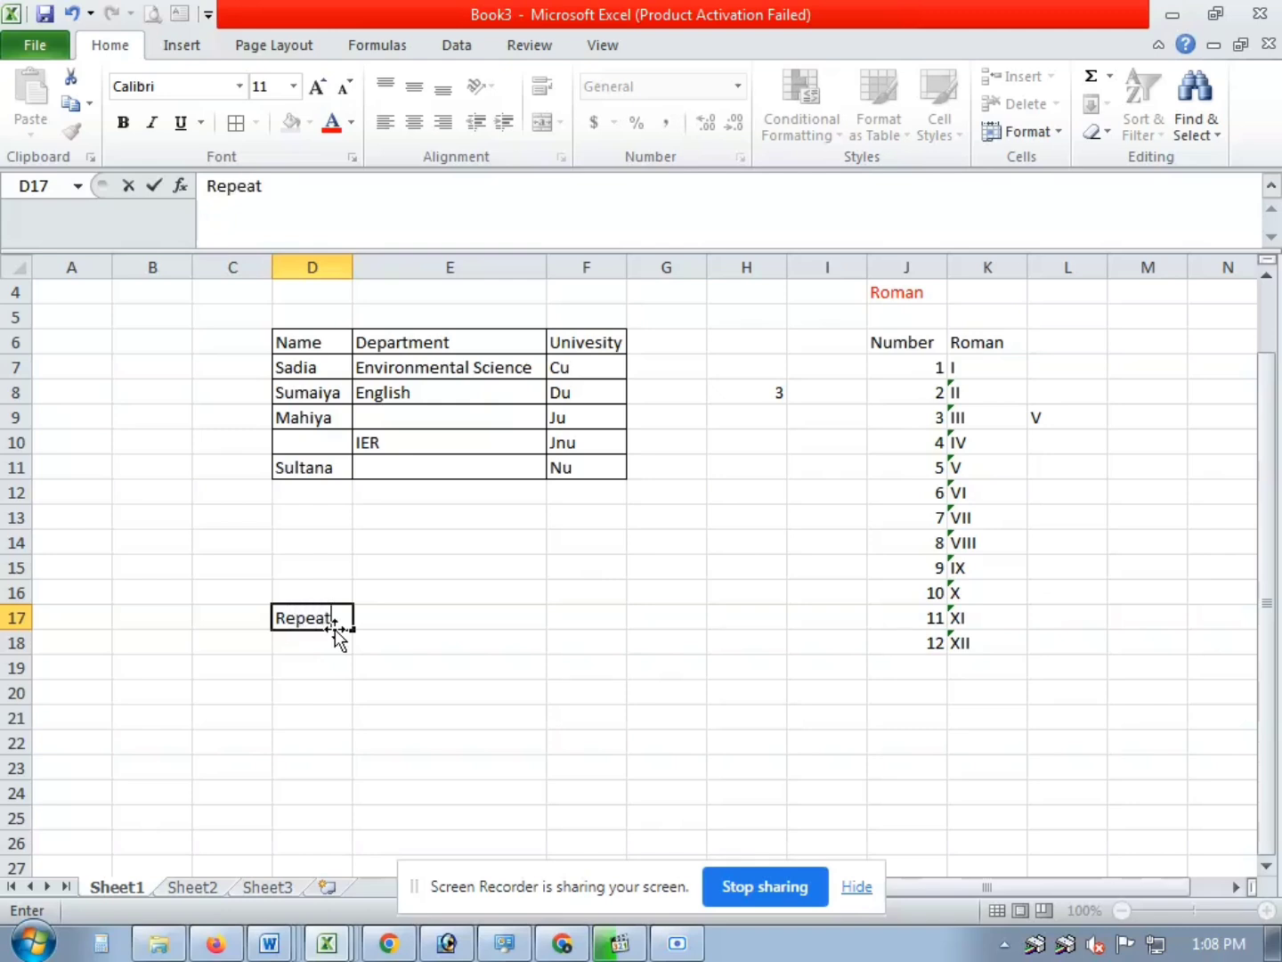
double_click(328, 618)
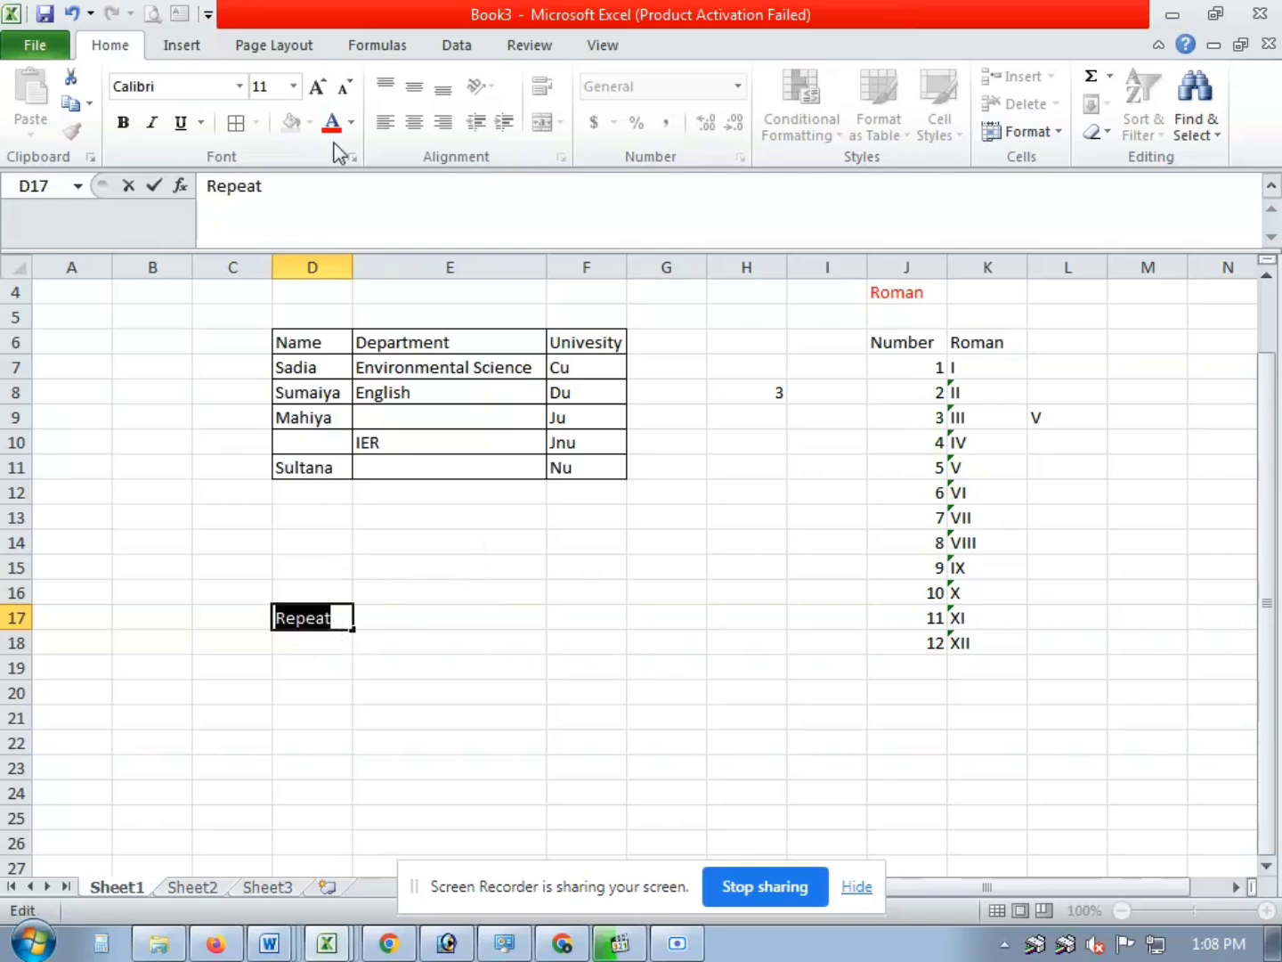
left_click(352, 125)
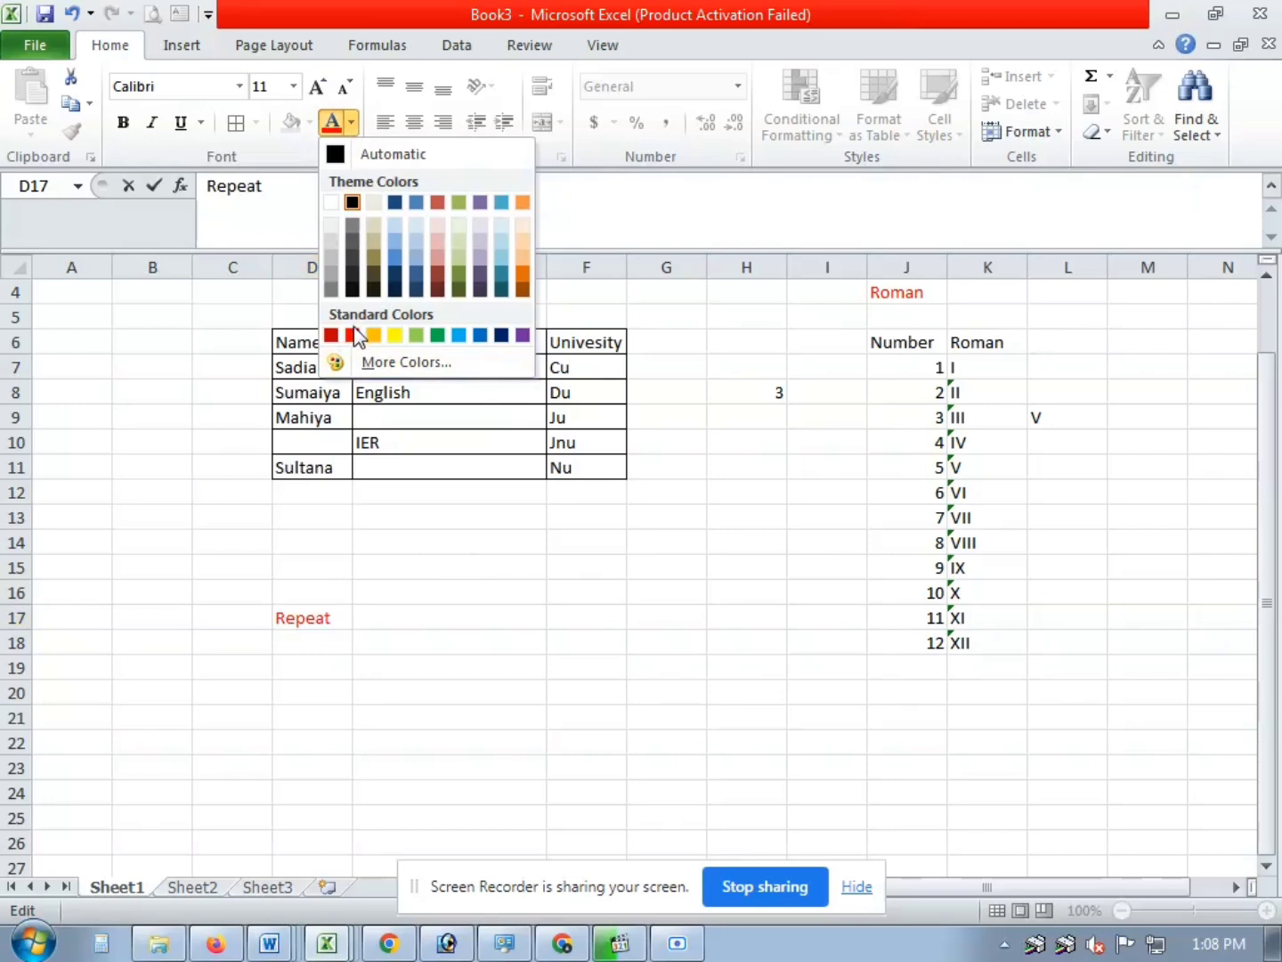
left_click(288, 670)
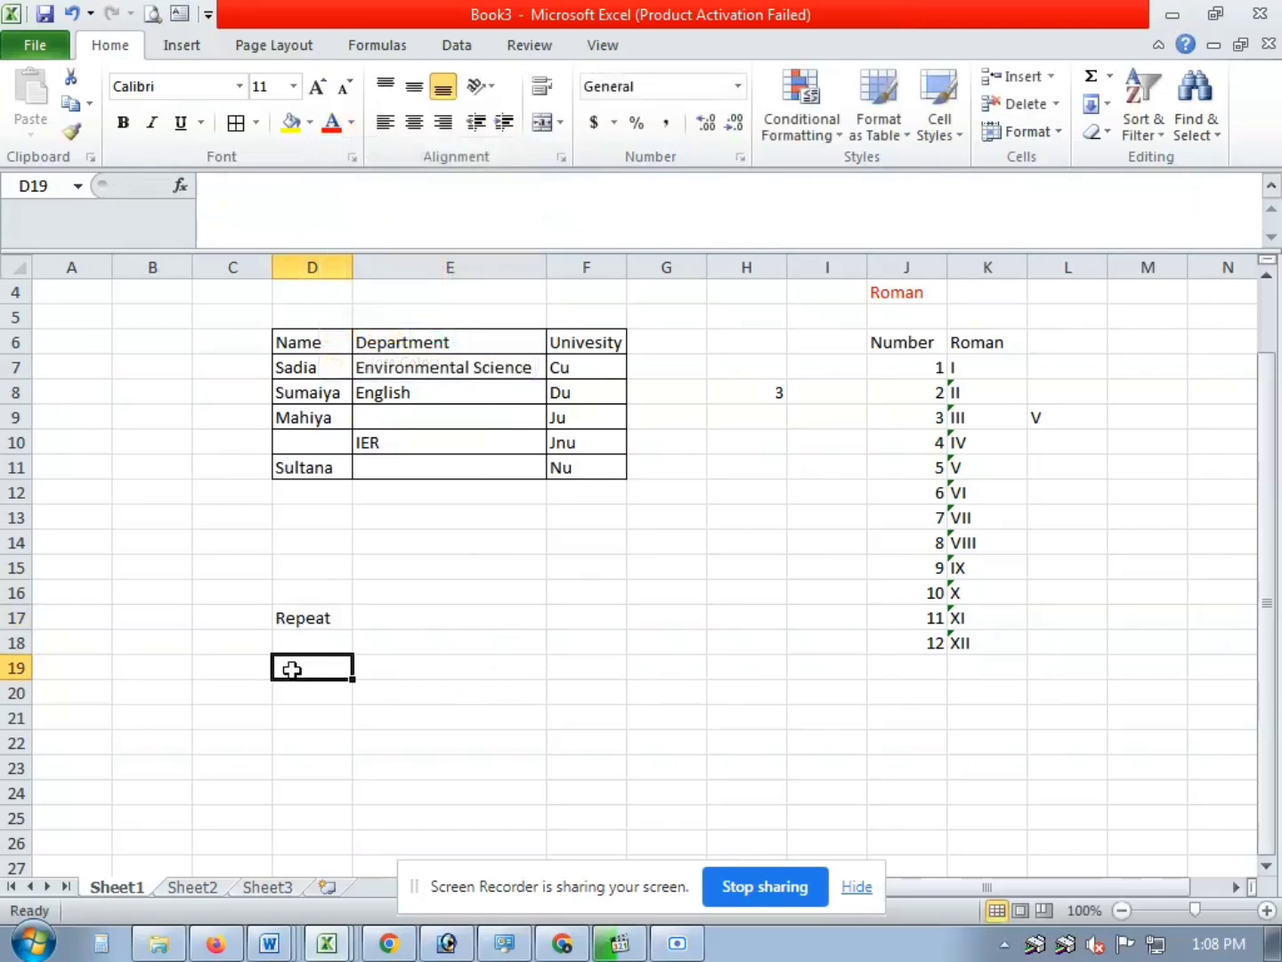
scroll(356, 669, "down", 2)
type("Nam")
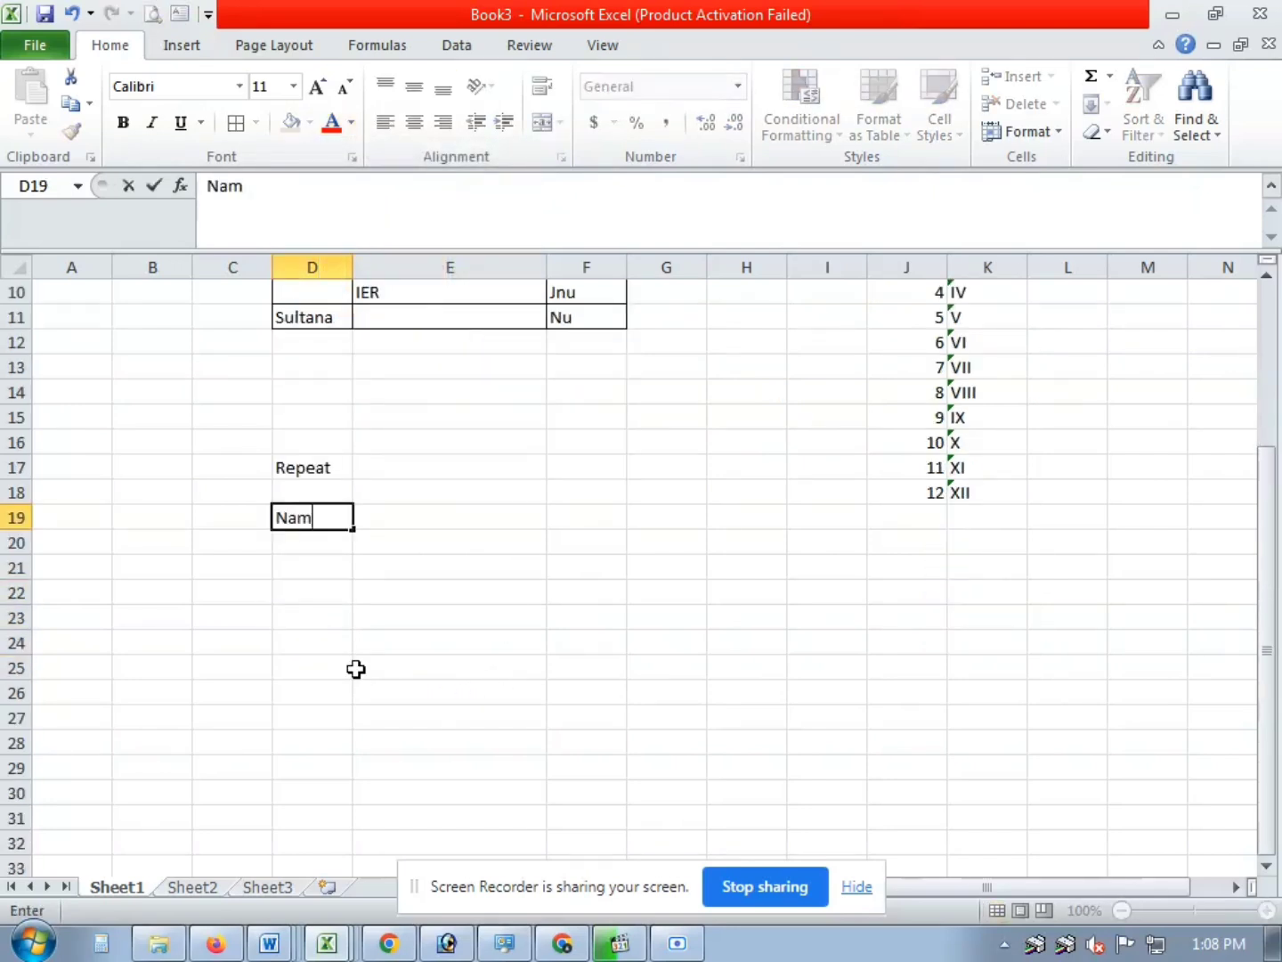
key("BackSpace")
key("BackSpace")
key("BackSpace")
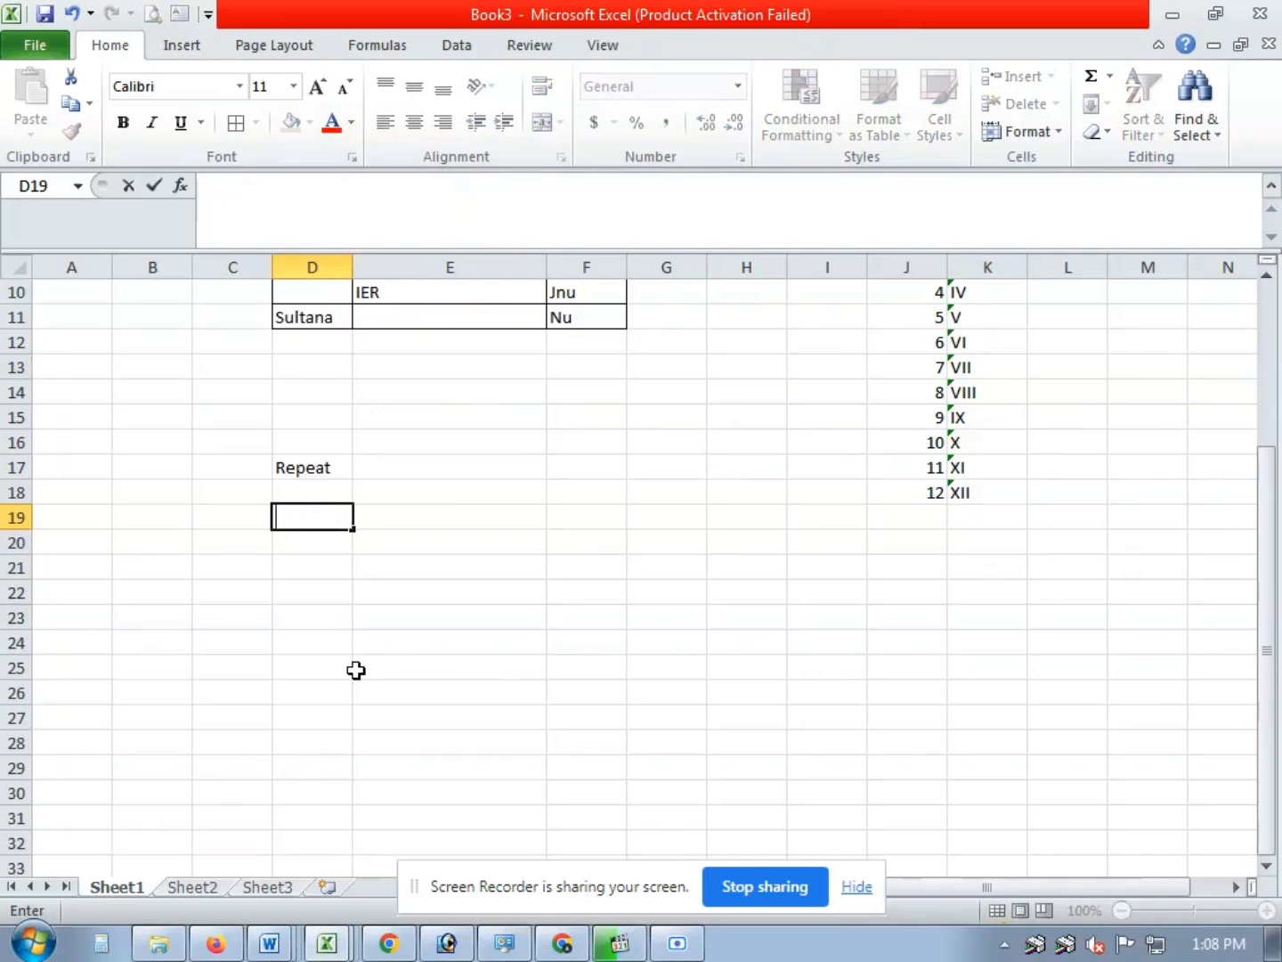
Enter the column headers Letter in D19 and Repeat in E19.
type("Capital Le")
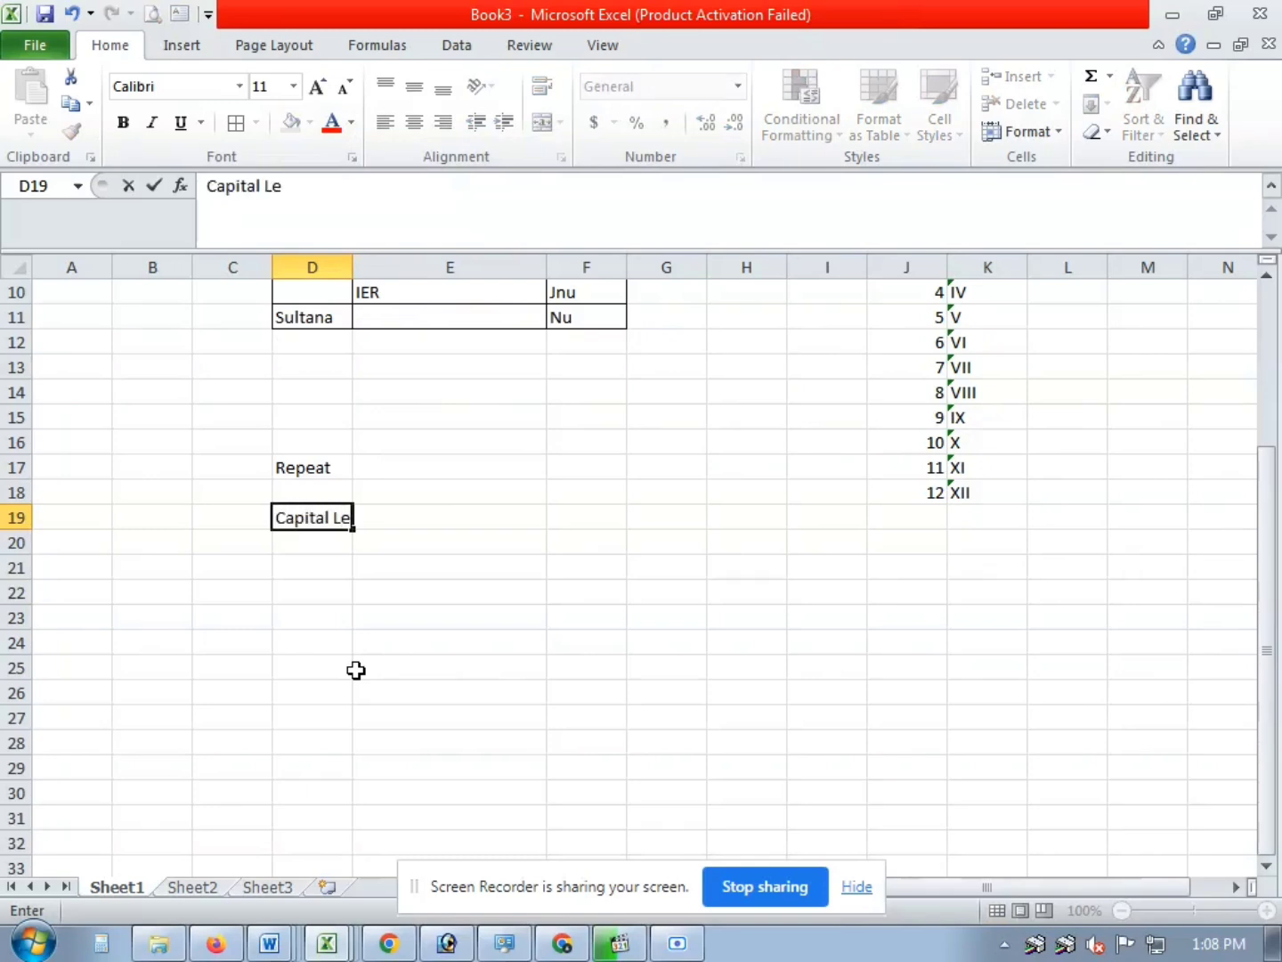
type("tter")
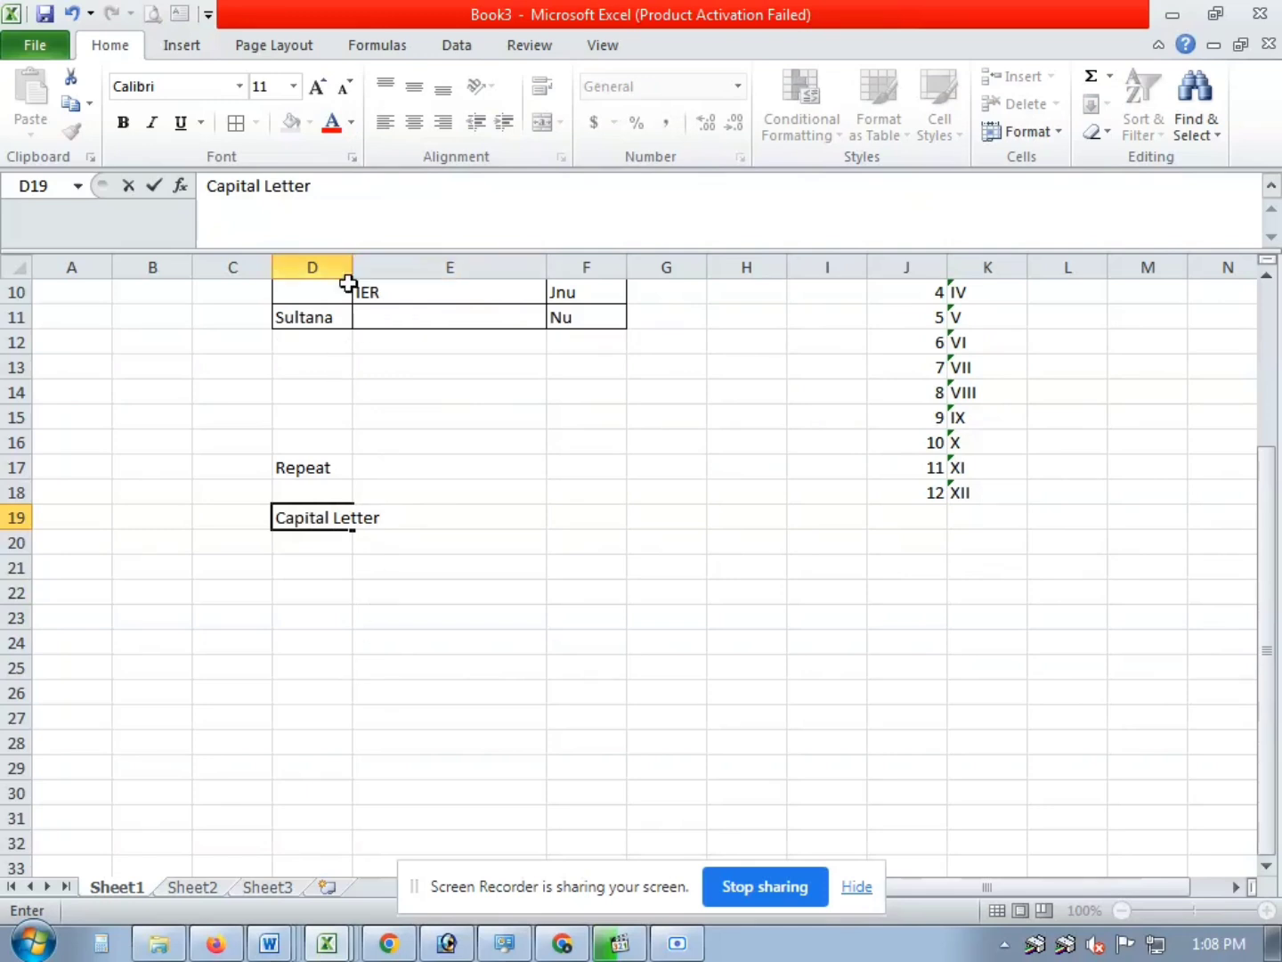
key("F2")
left_click_drag(334, 519, 277, 517)
key("BackSpace")
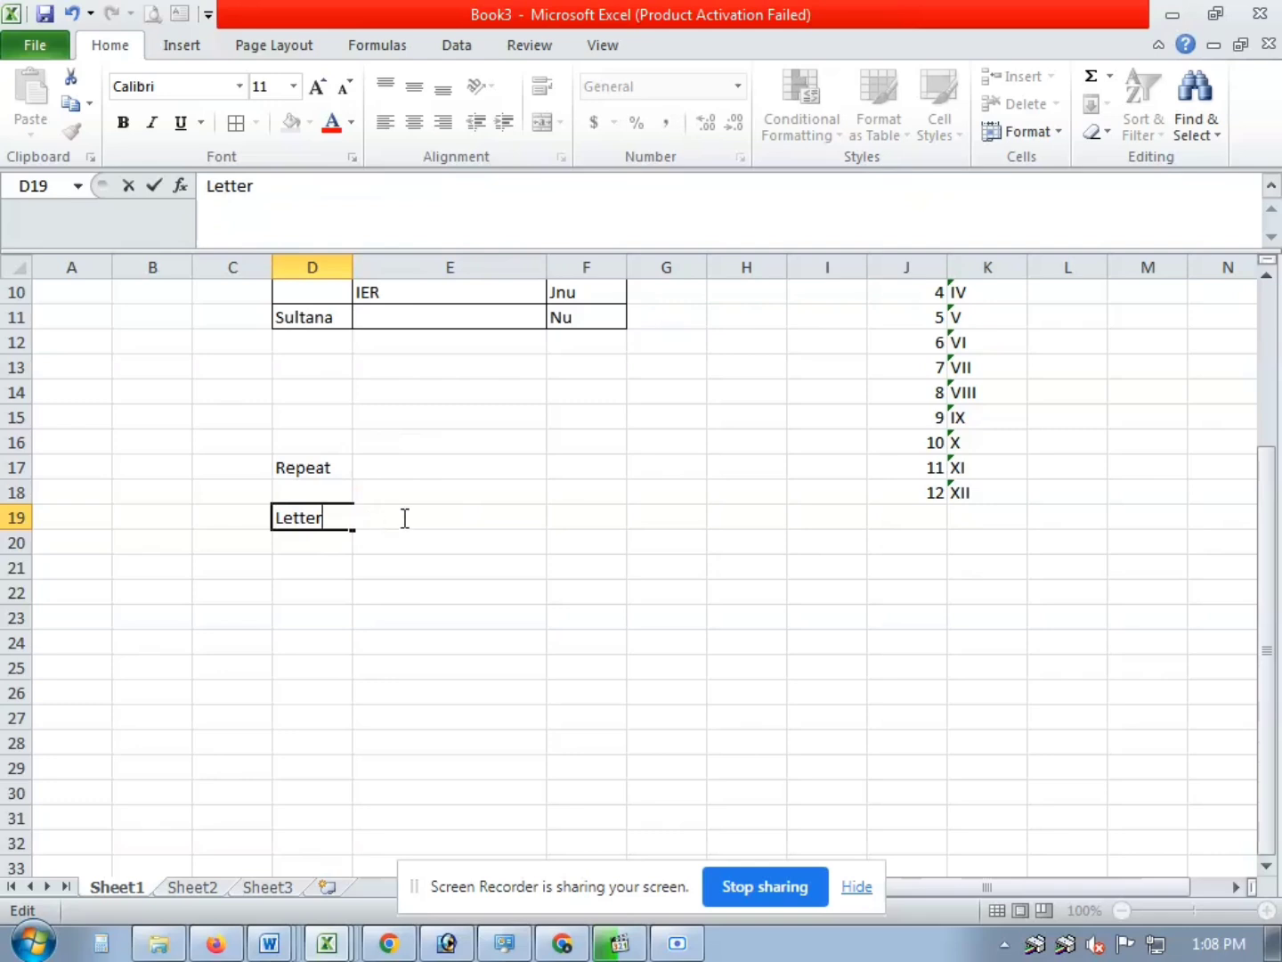
key("shift+Home")
left_click(397, 642)
left_click(429, 517)
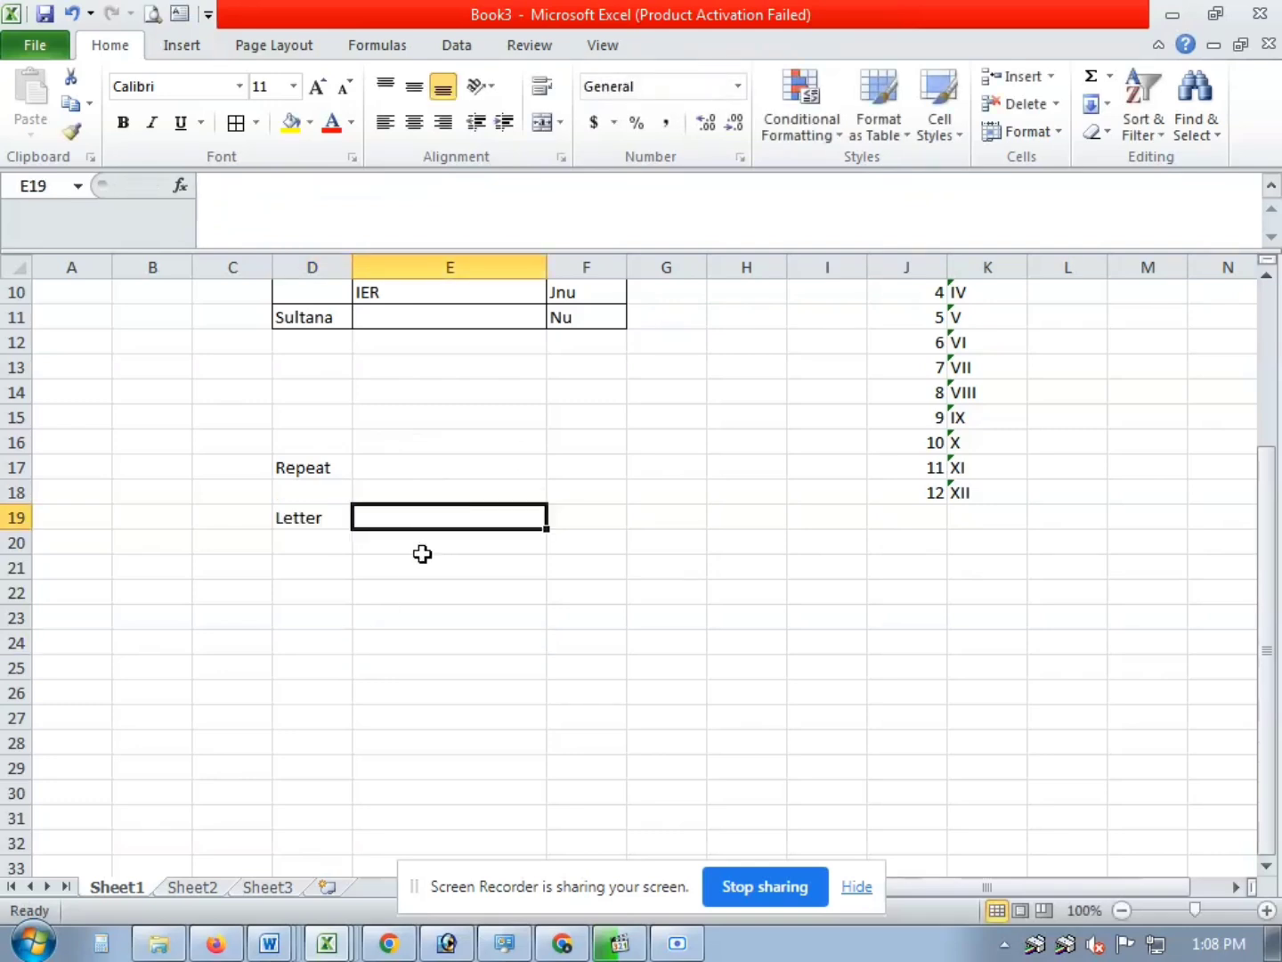
type("Repeat")
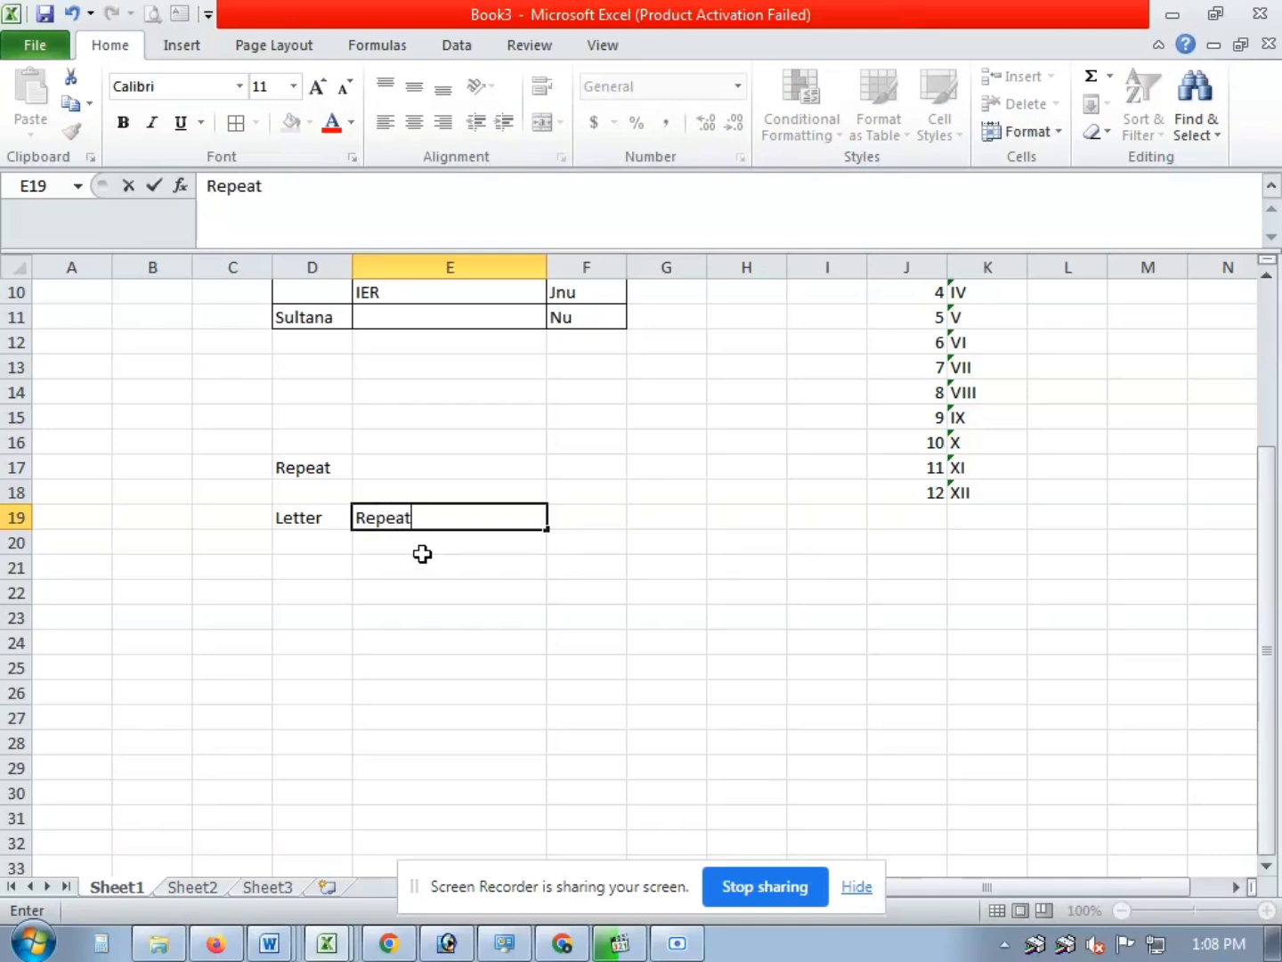
Enter the letter A in D20 under the Letter header and select E20.
left_click(295, 545)
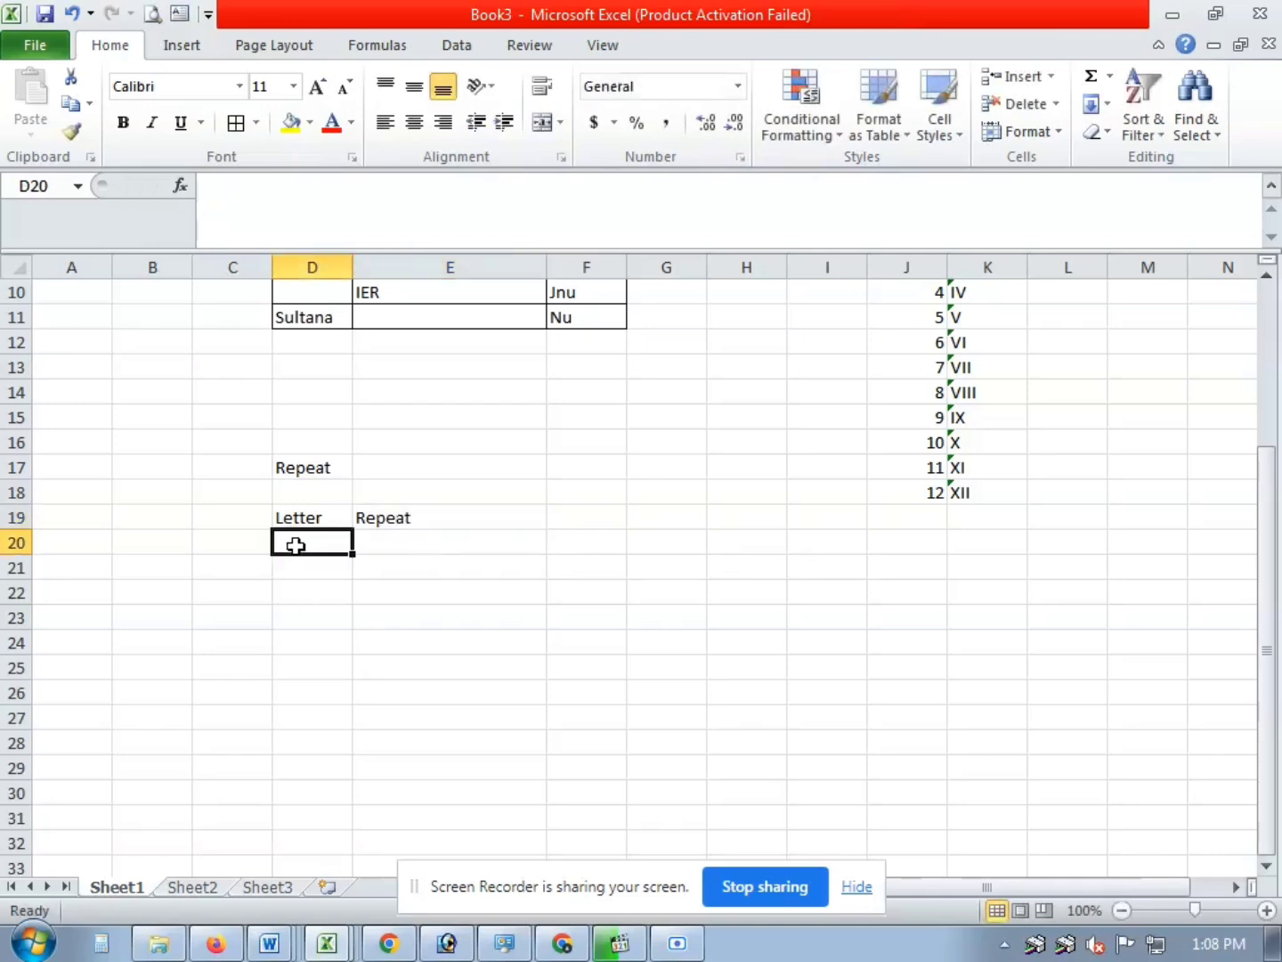
type("A")
left_click(405, 543)
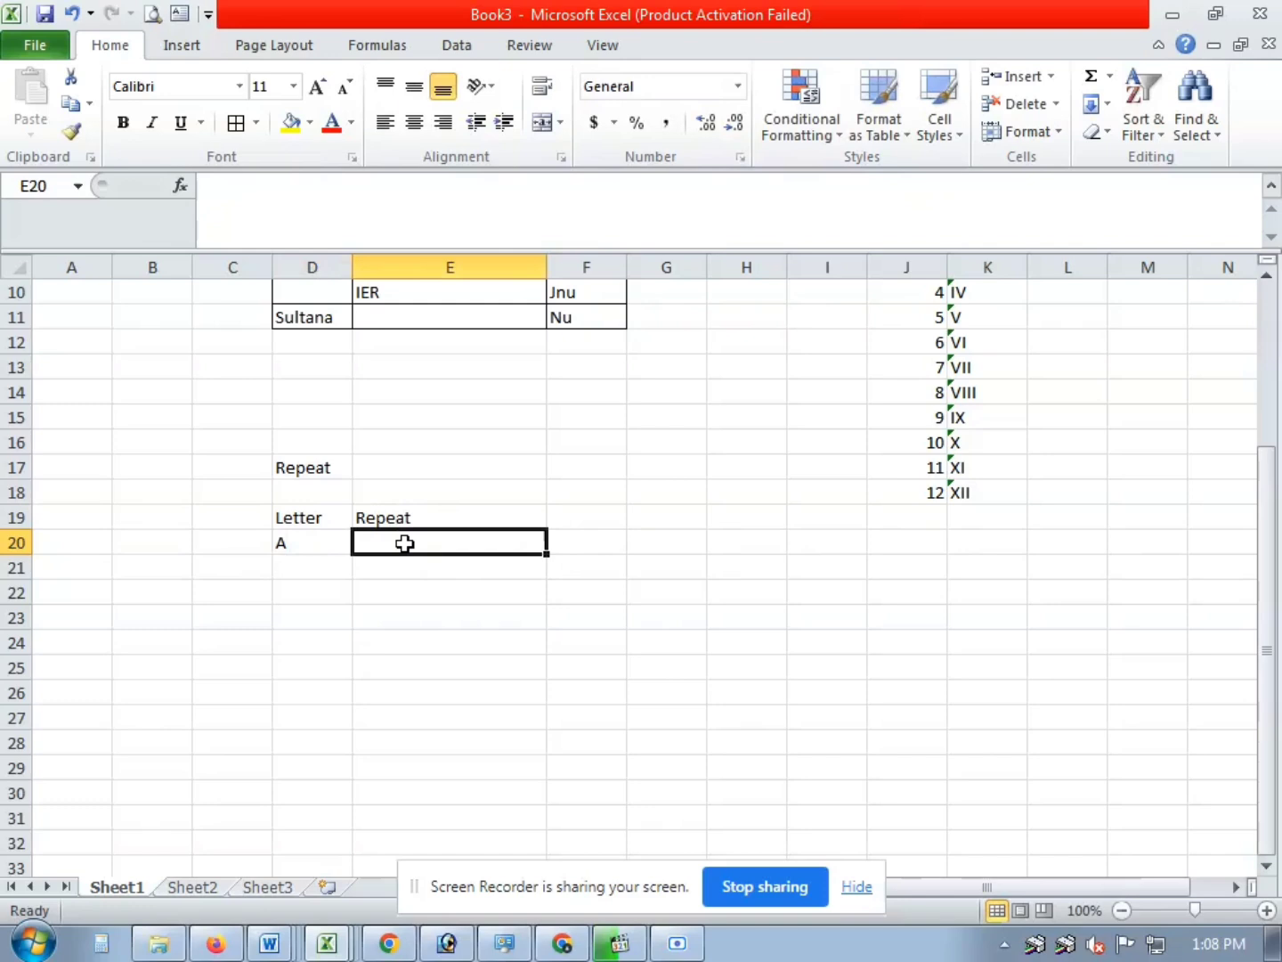
Enter the repeat count 5 in E20 and the letters B, C and D in D21 to D23.
type("54")
key("BackSpace")
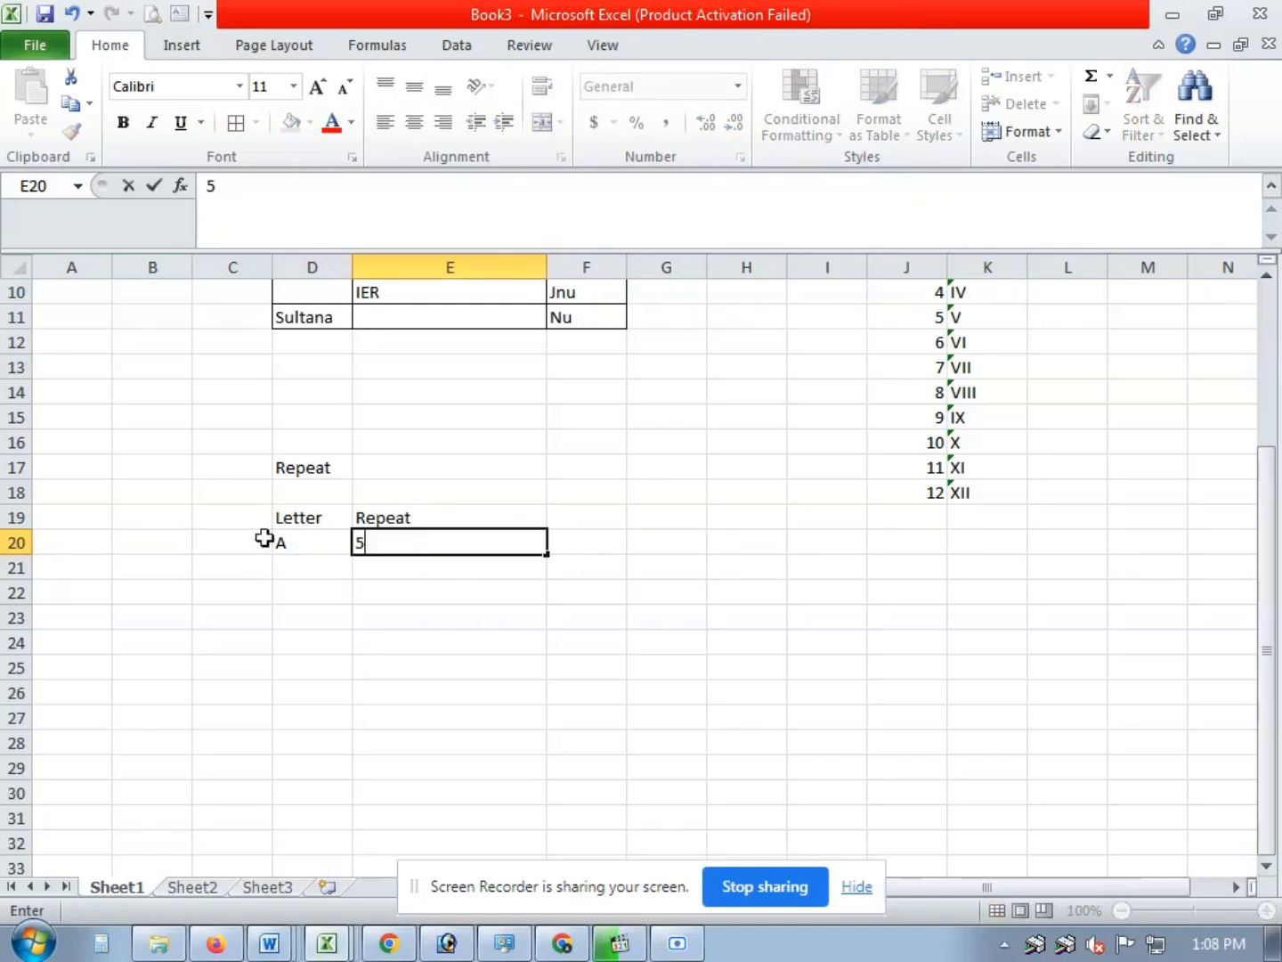
left_click(322, 573)
type("B")
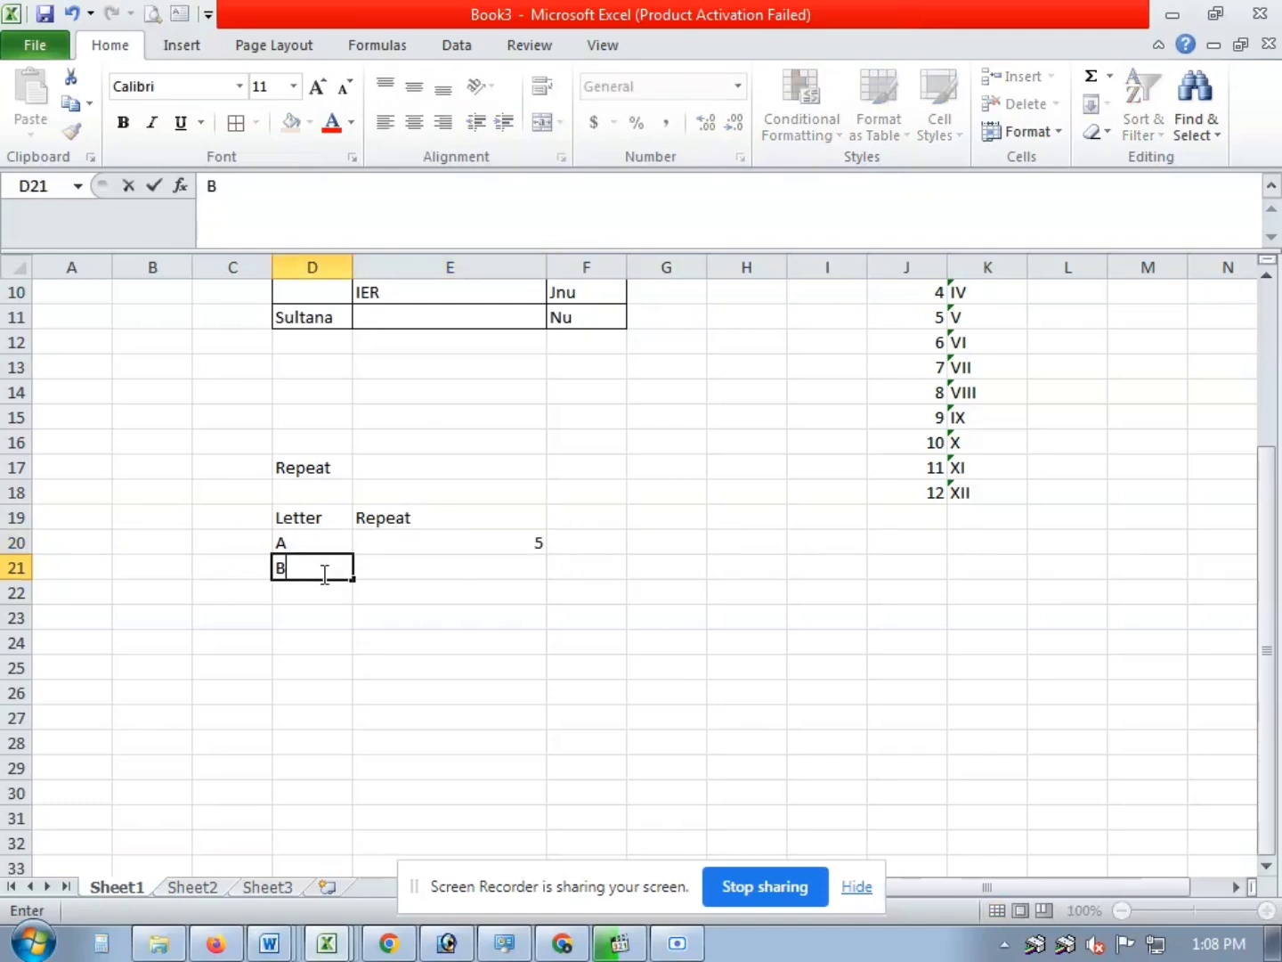
left_click(323, 600)
type("C")
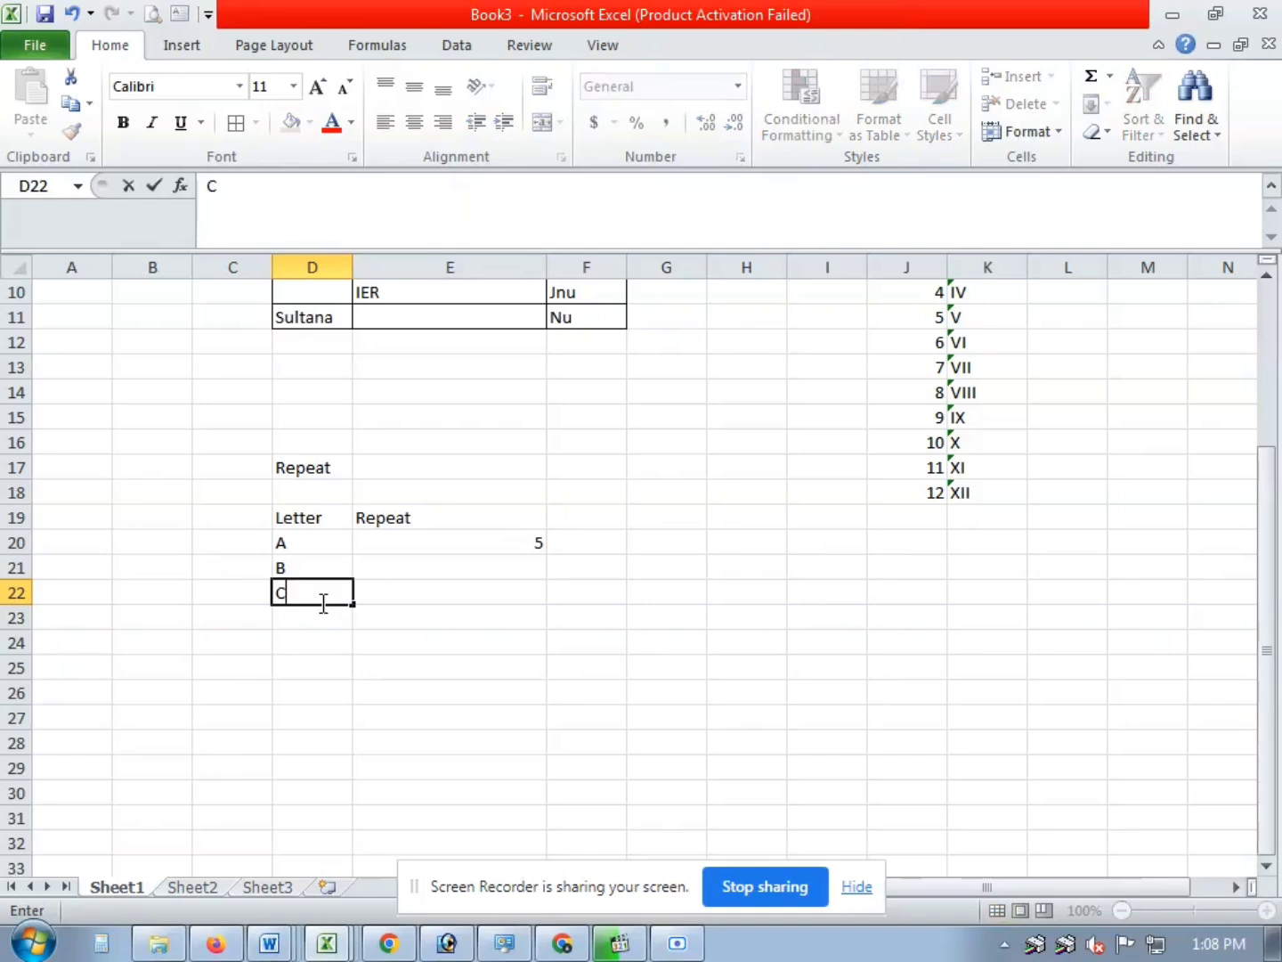
left_click(322, 614)
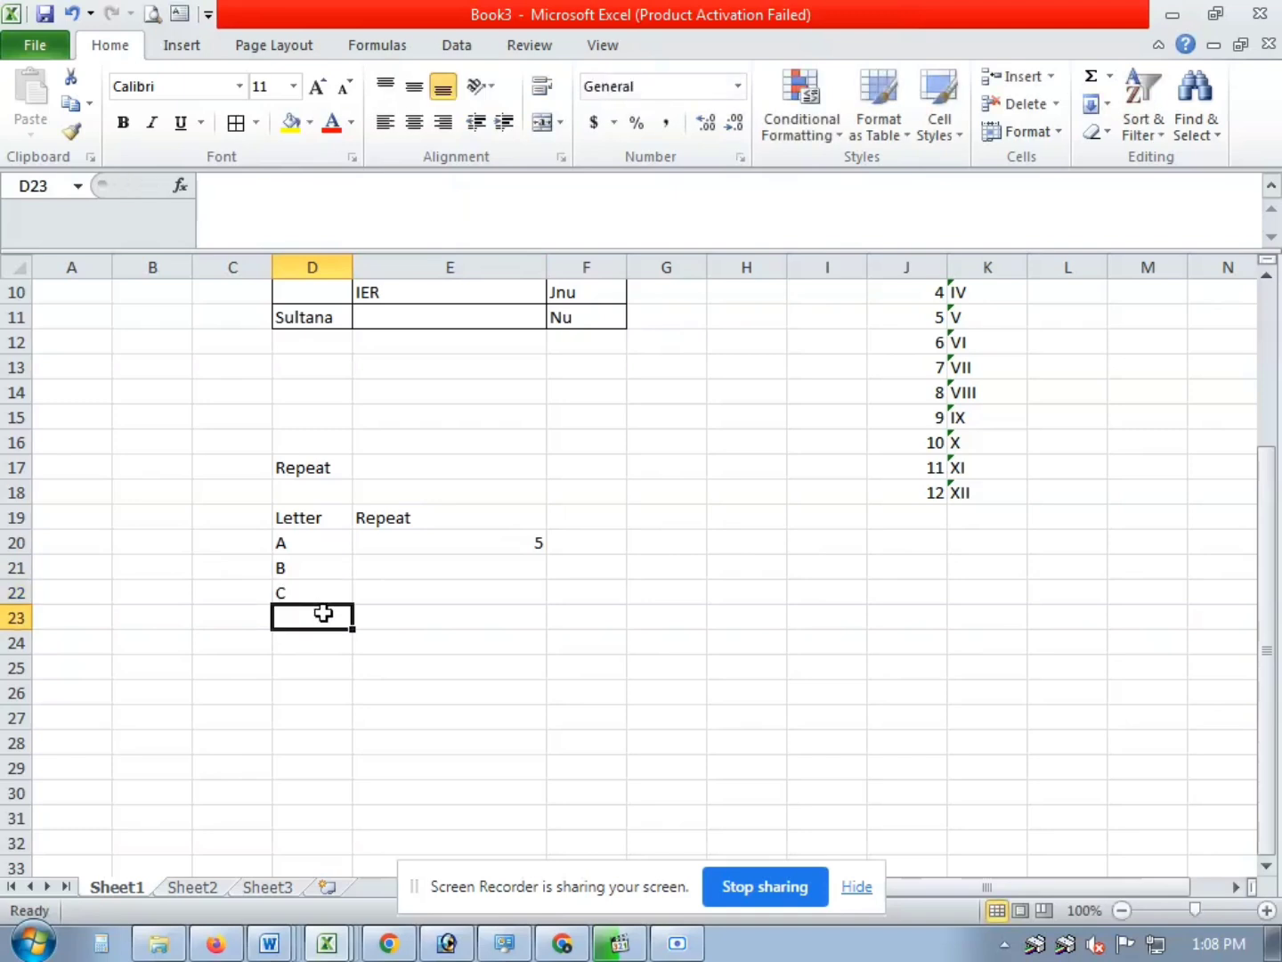
type("D")
Enter the repeat counts 6, 7 and 3 in E21, E22 and E23.
left_click(440, 566)
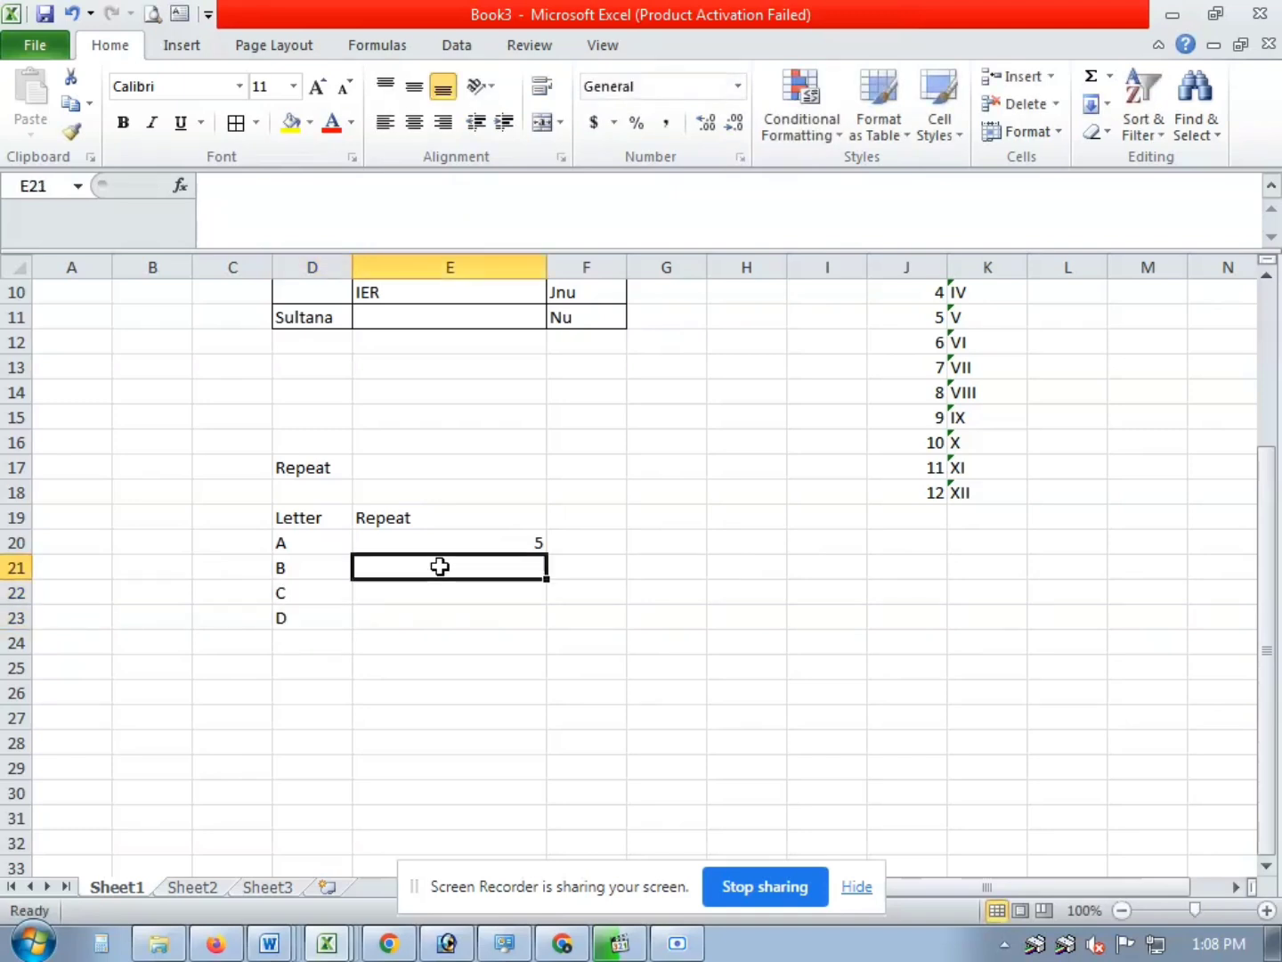
type("6")
left_click(398, 592)
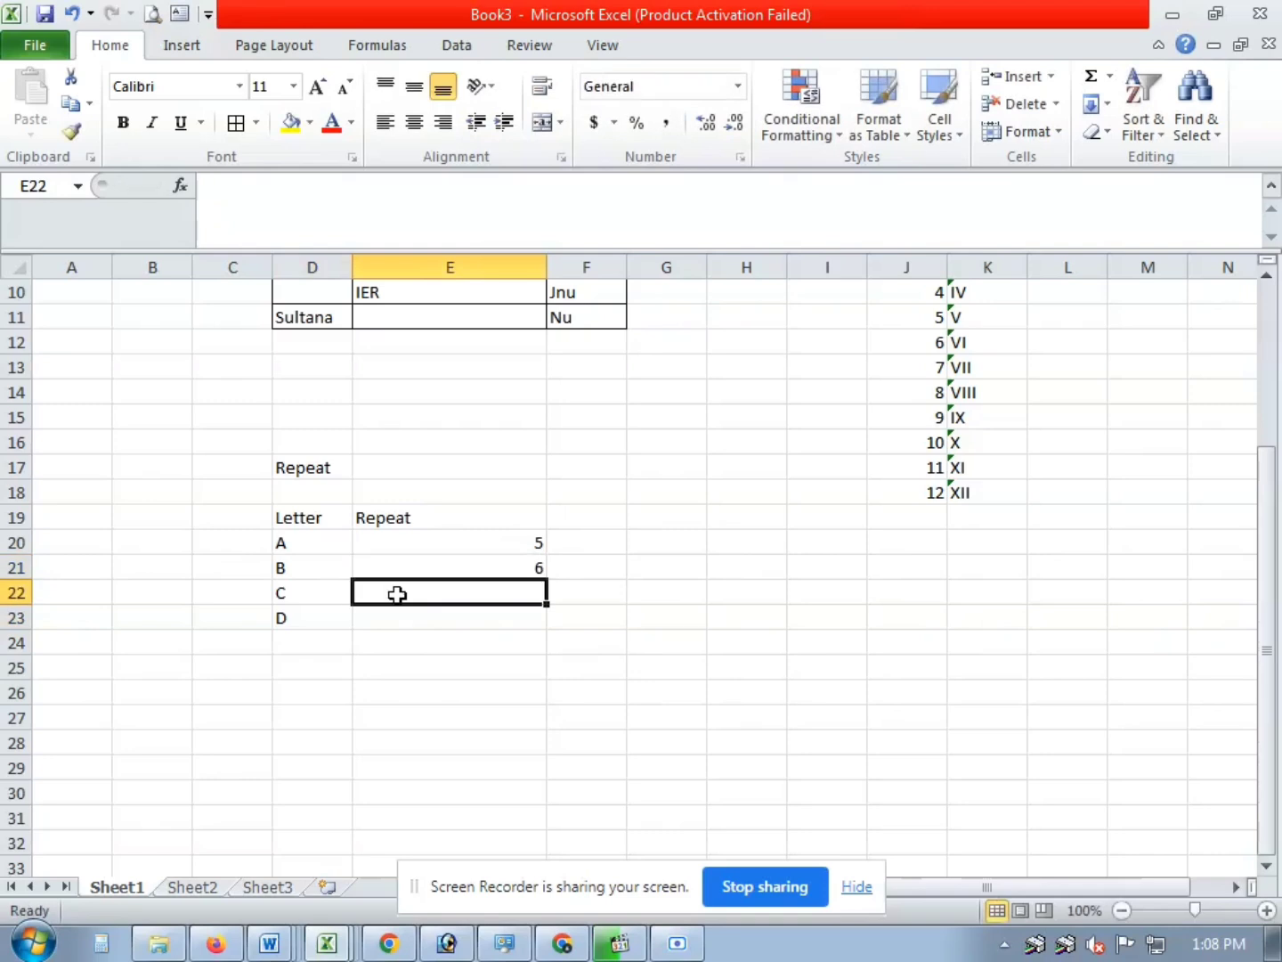
type("7")
left_click(402, 623)
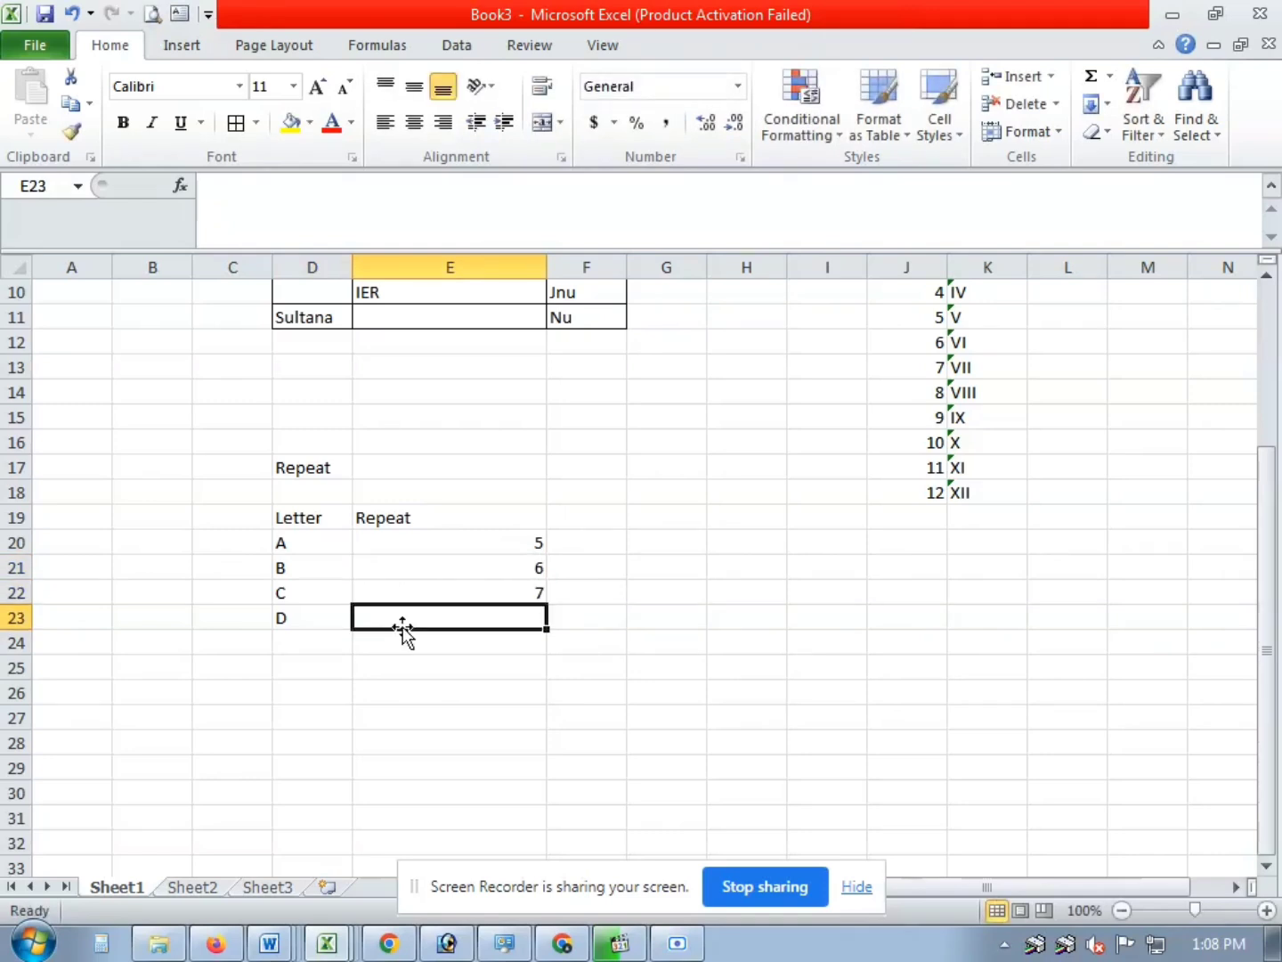
type("3")
Copy the Letter and Repeat table in D19:E23 and paste the copy starting at E31.
left_click_drag(263, 519, 307, 516)
left_click(423, 664)
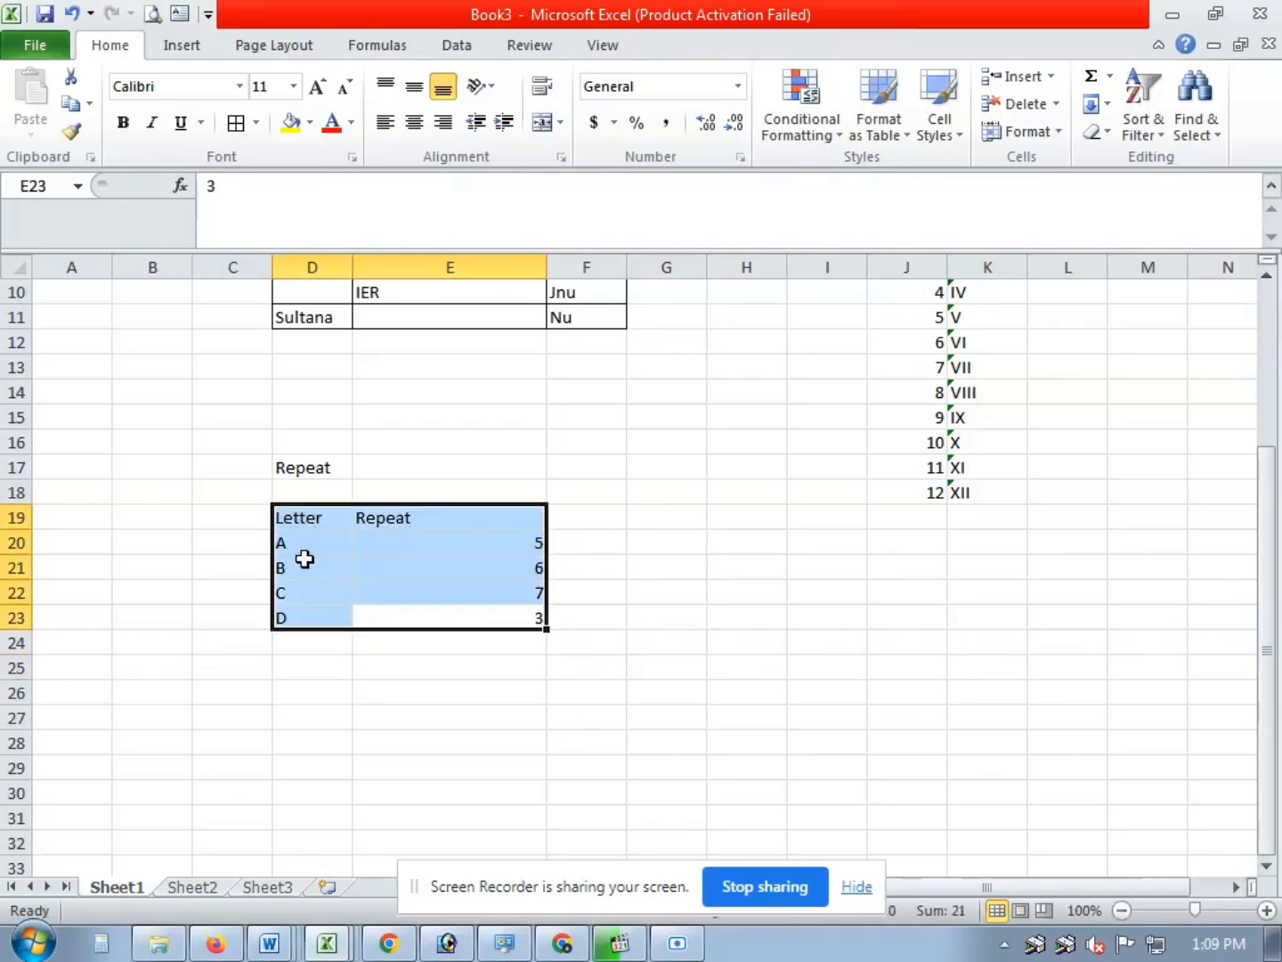
key("ctrl+c")
scroll(410, 694, "down", 1)
left_click(386, 740)
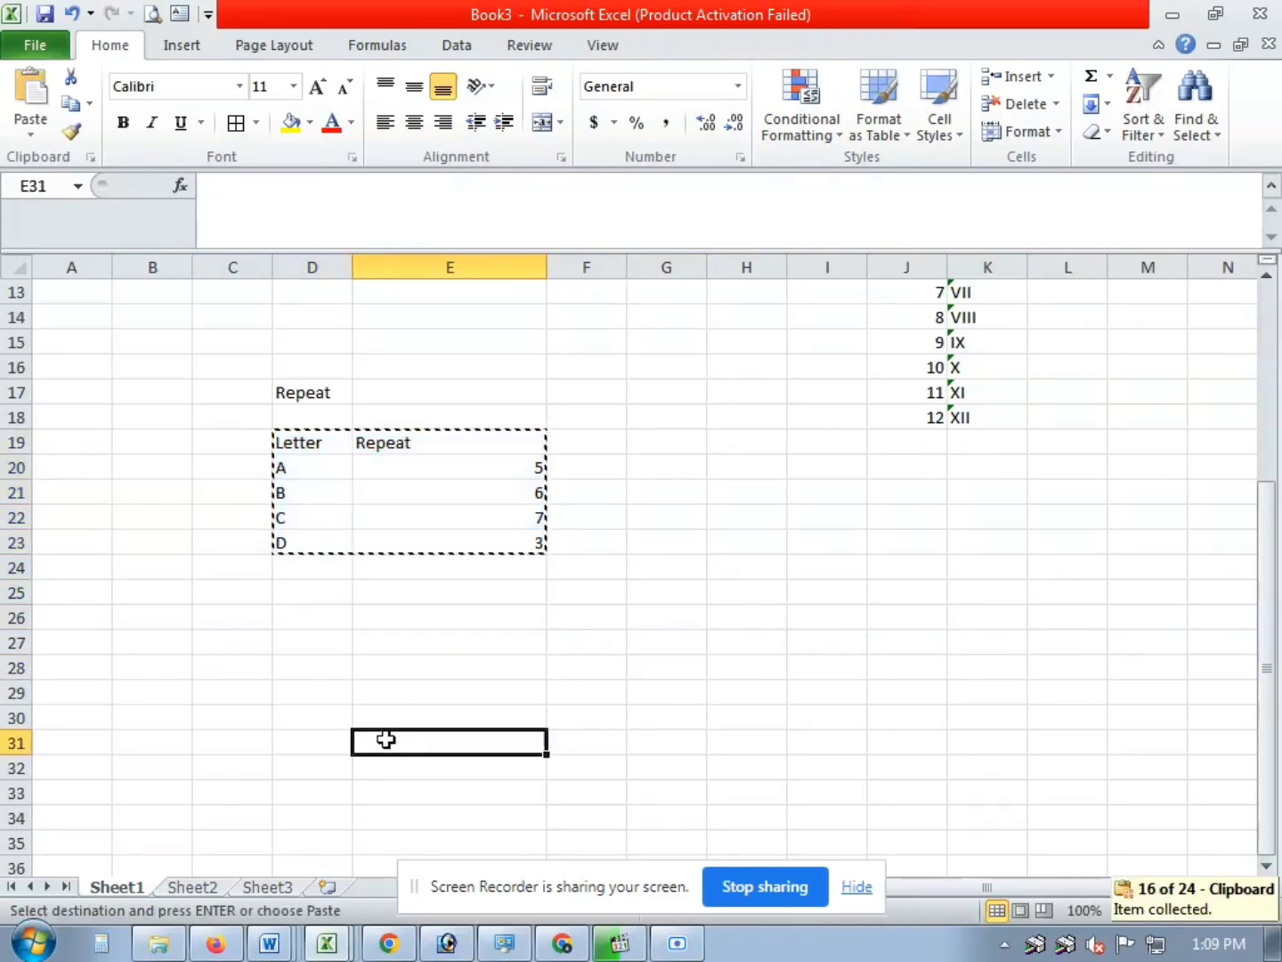
key("ctrl+v")
left_click(572, 666)
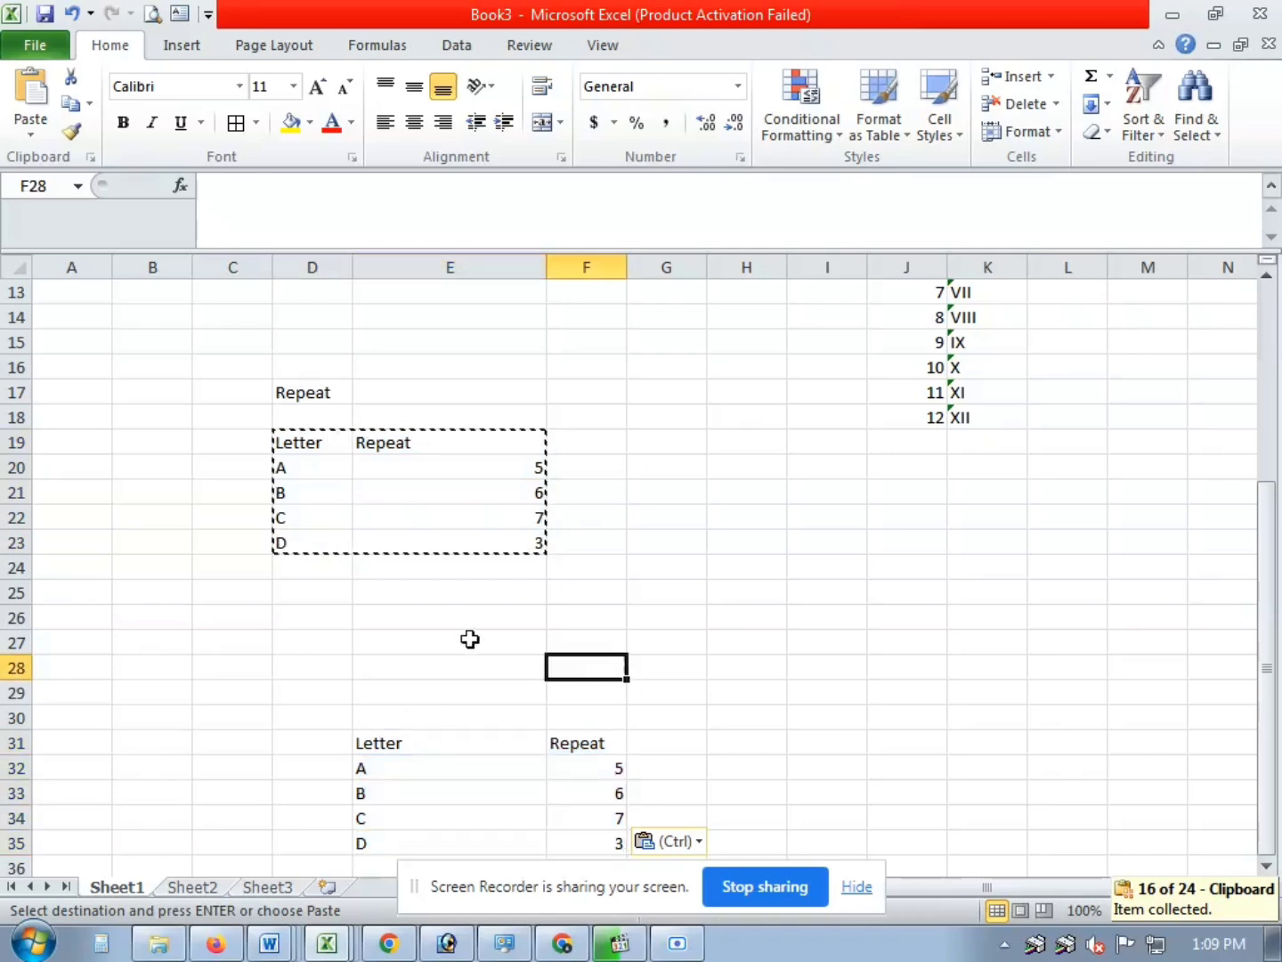
Fill the repeat count from E20 down into E21.
left_click(379, 568)
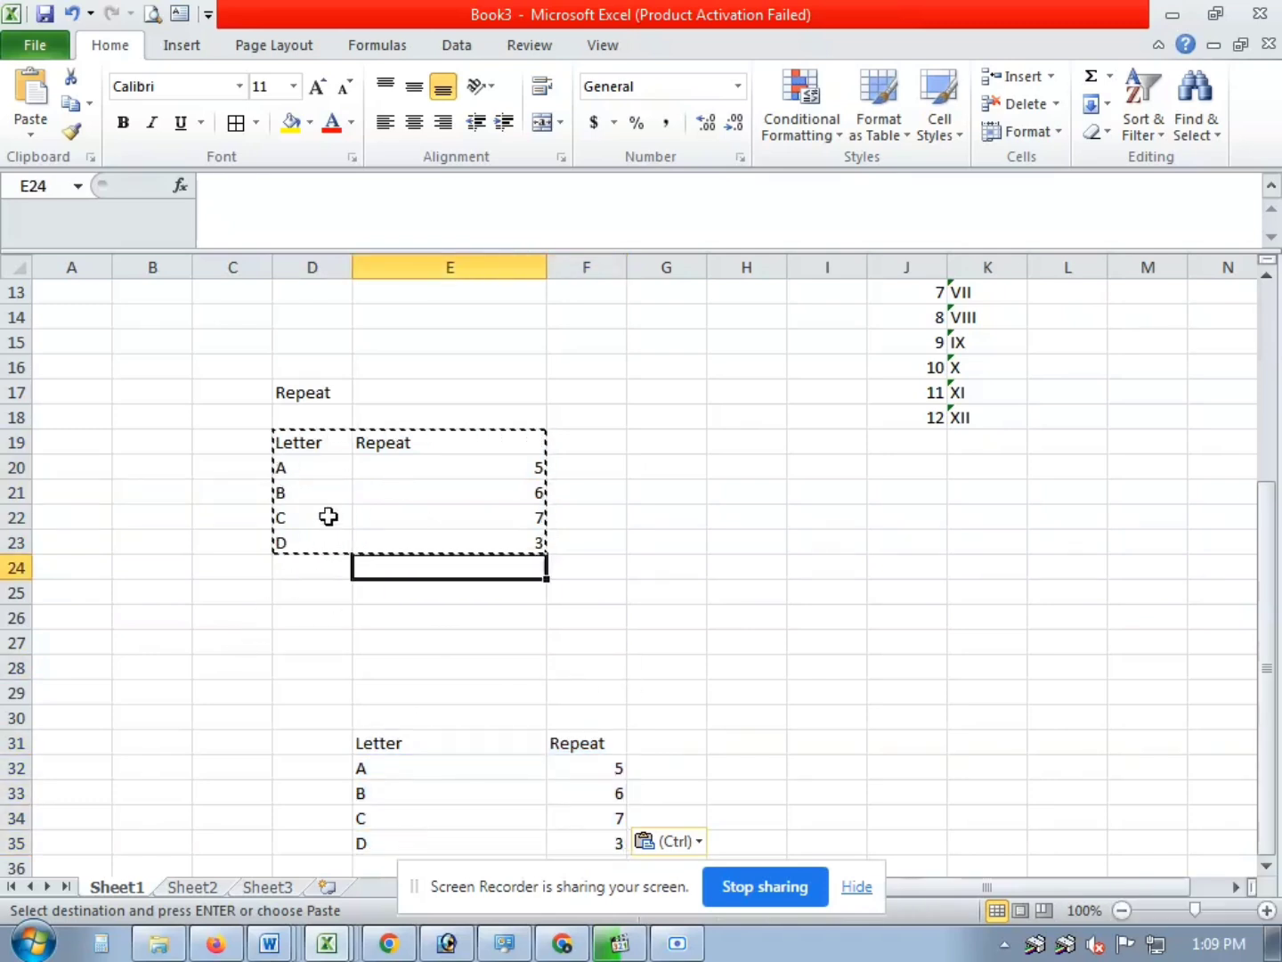
left_click(363, 490)
key("ctrl+d")
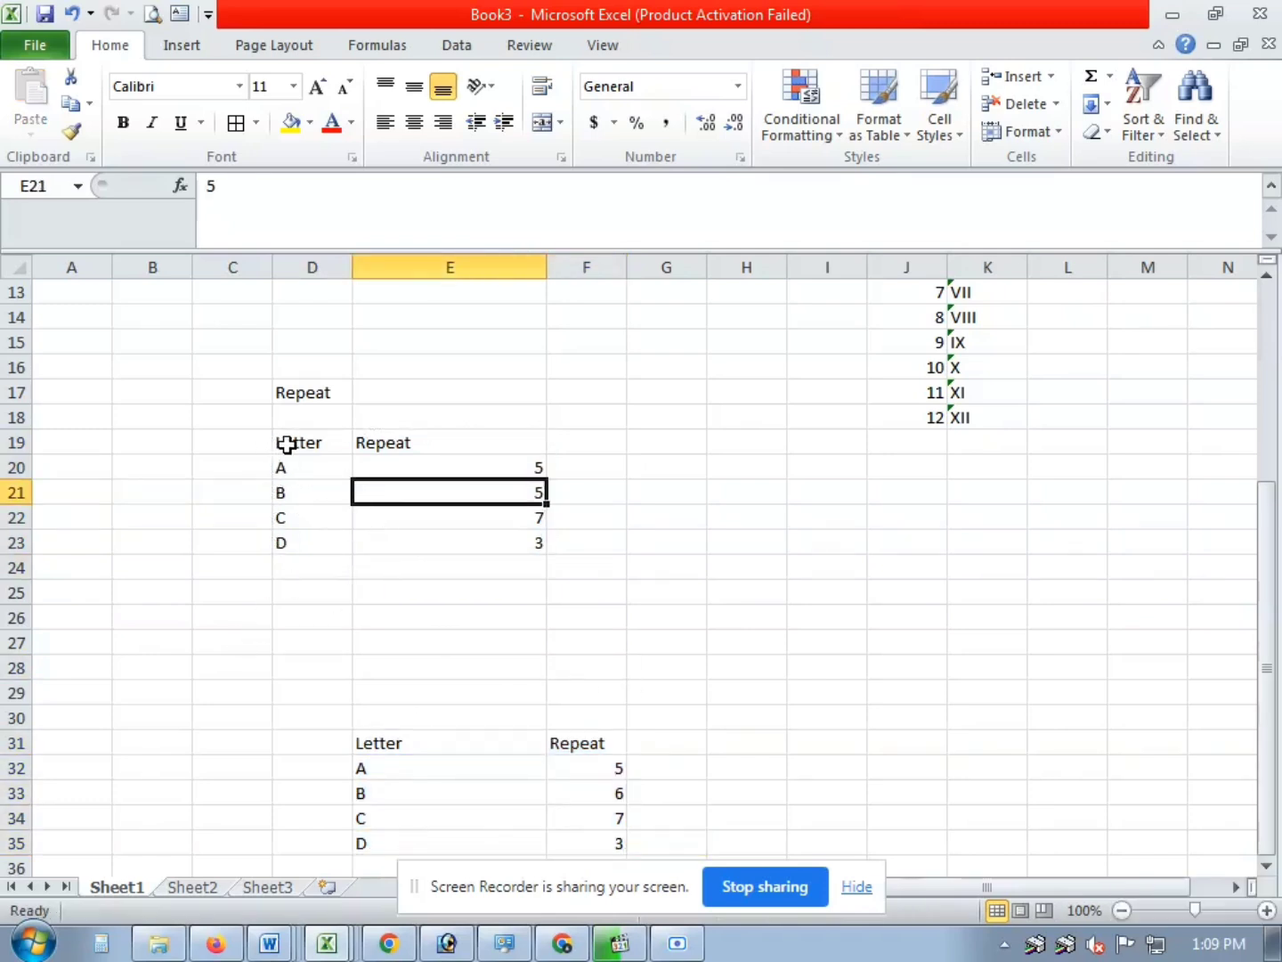
Apply All Borders to the upper Letter and Repeat table in D19:E23.
left_click_drag(287, 444, 476, 541)
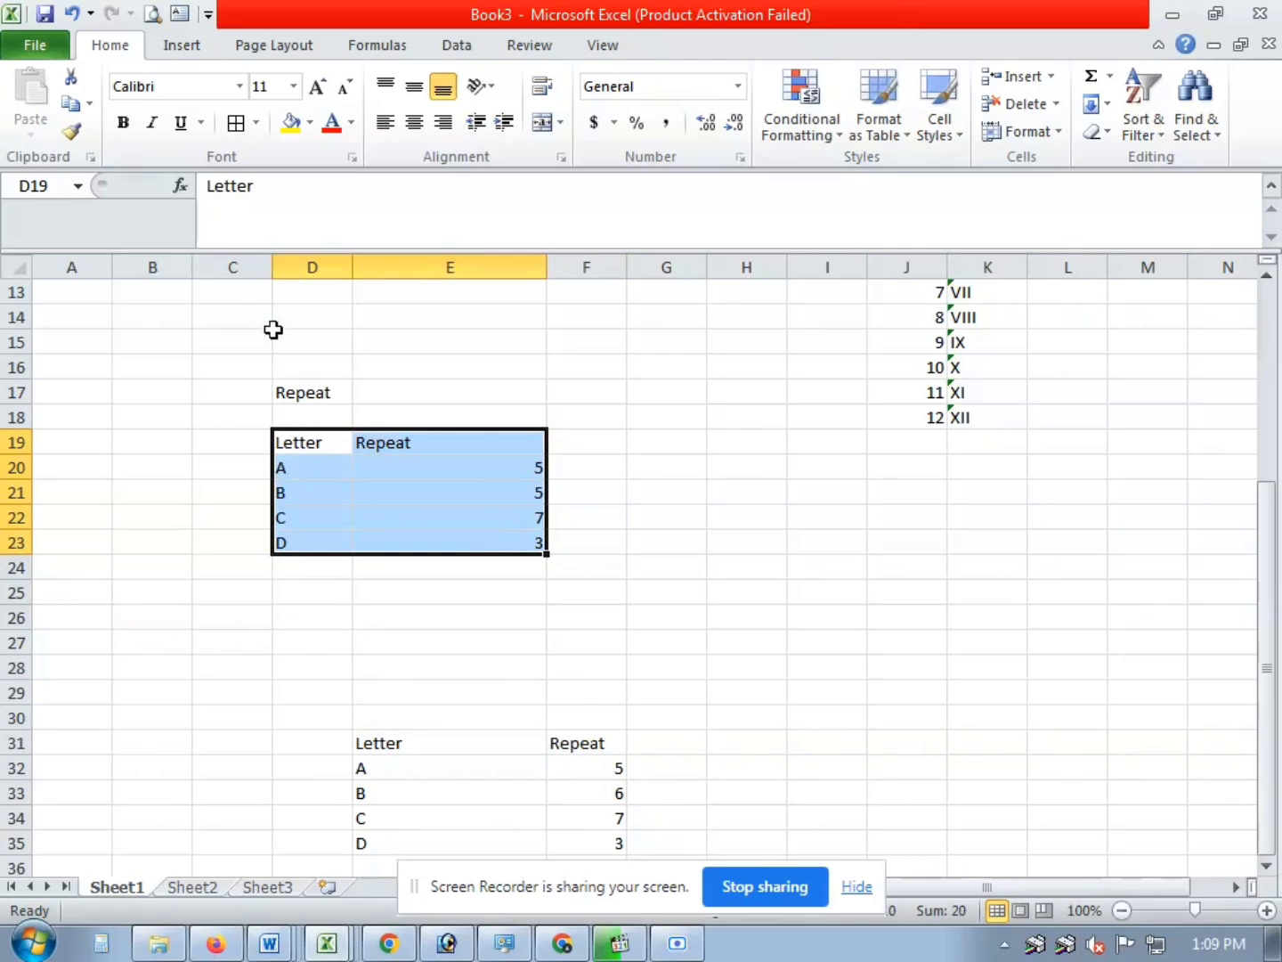
left_click(253, 123)
left_click(284, 321)
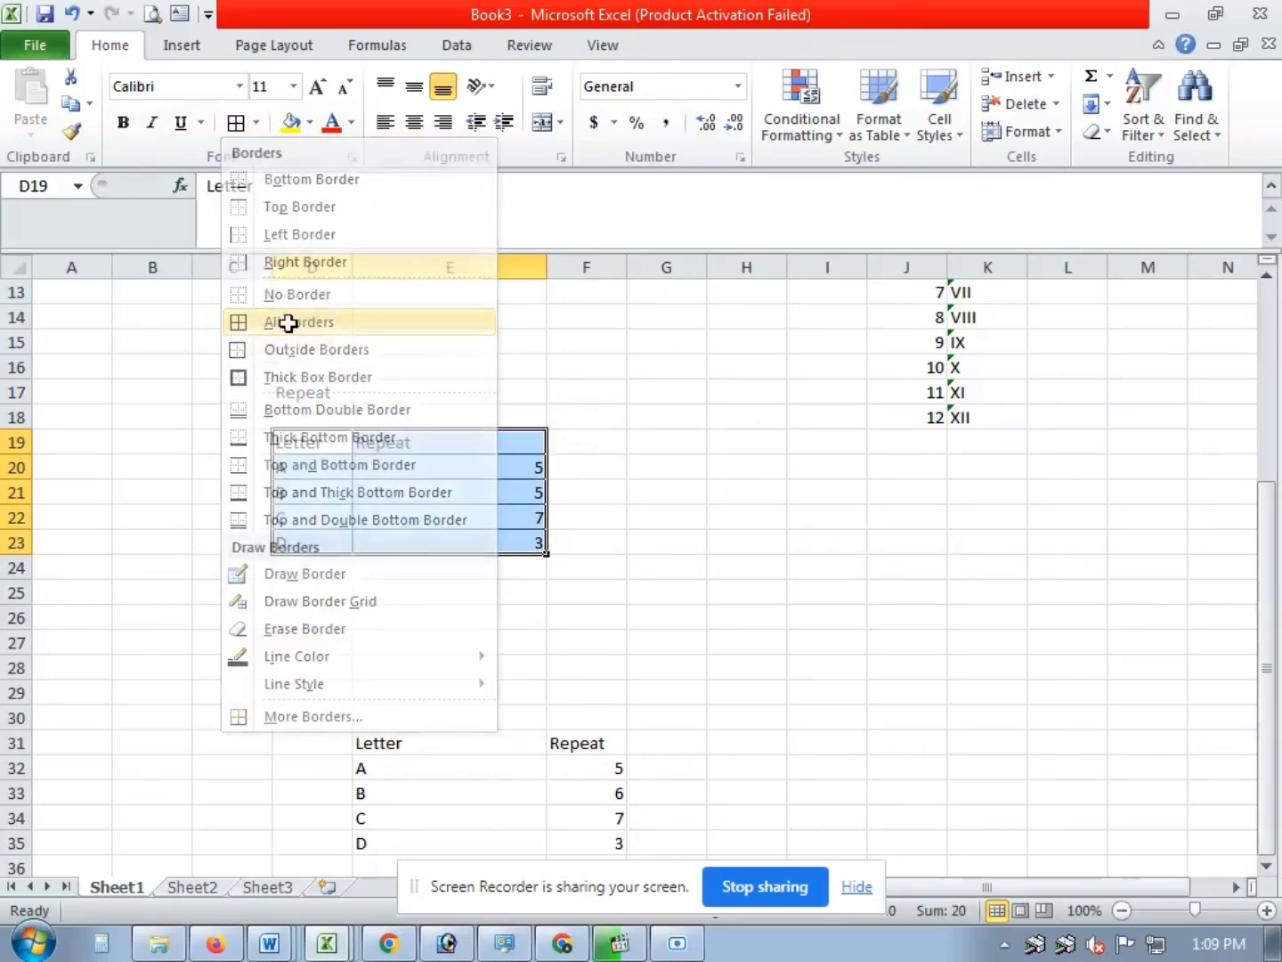
left_click(515, 563)
Enter the formula =REPT(D20,E20) in G21 and fill it down to G23.
left_click(668, 492)
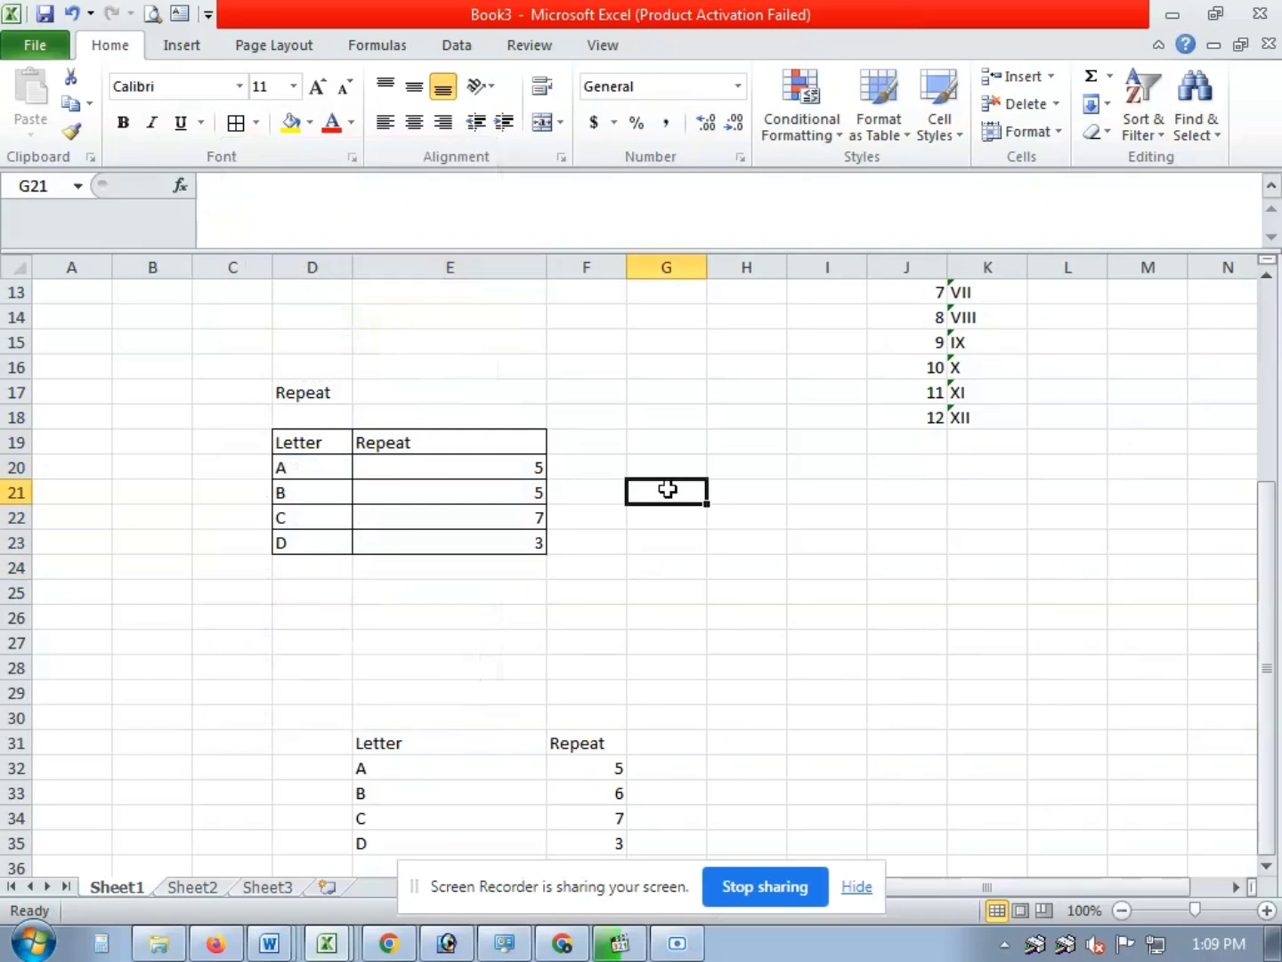
type("=rep")
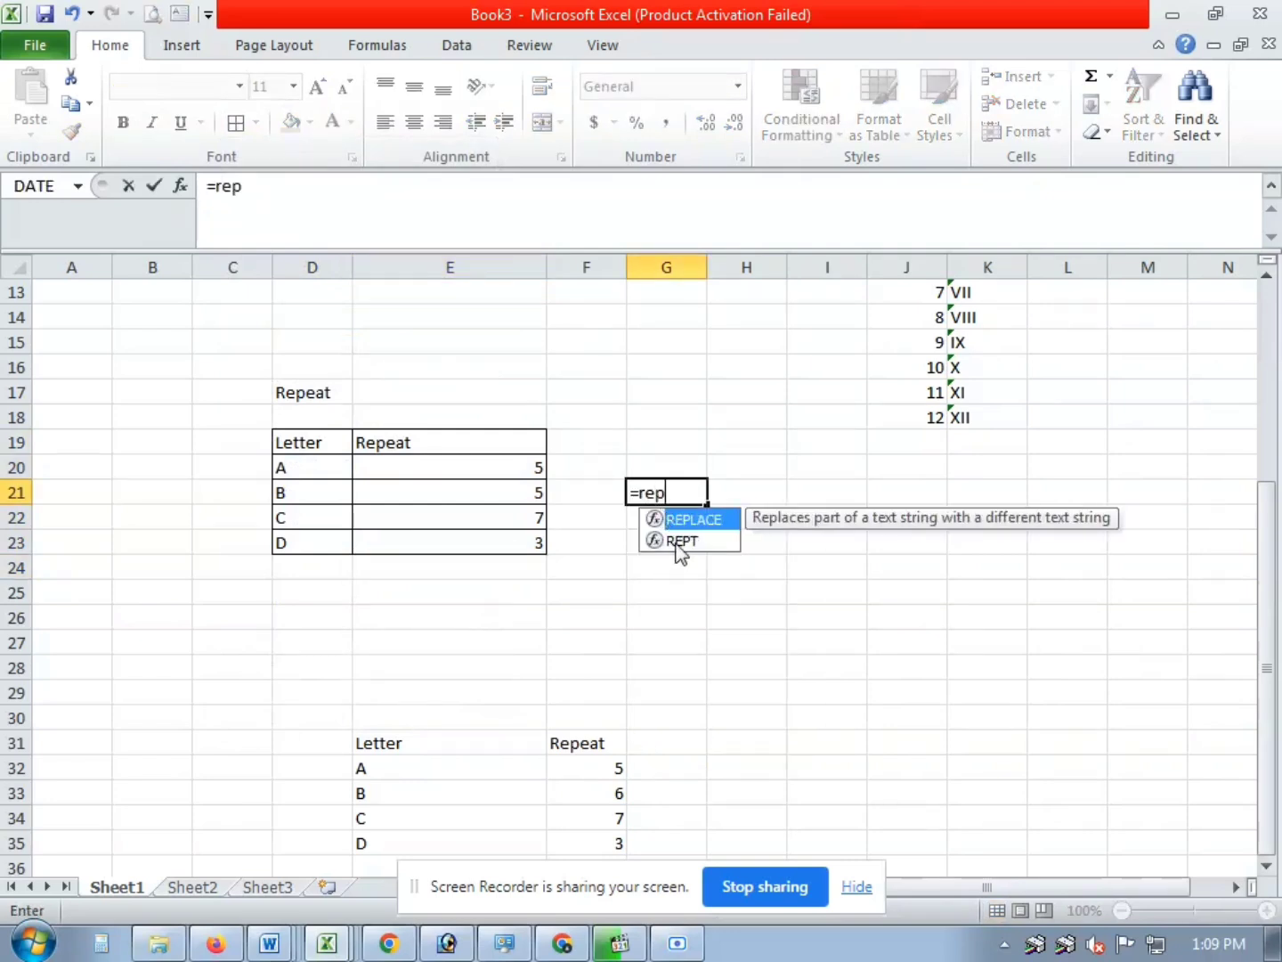
double_click(677, 541)
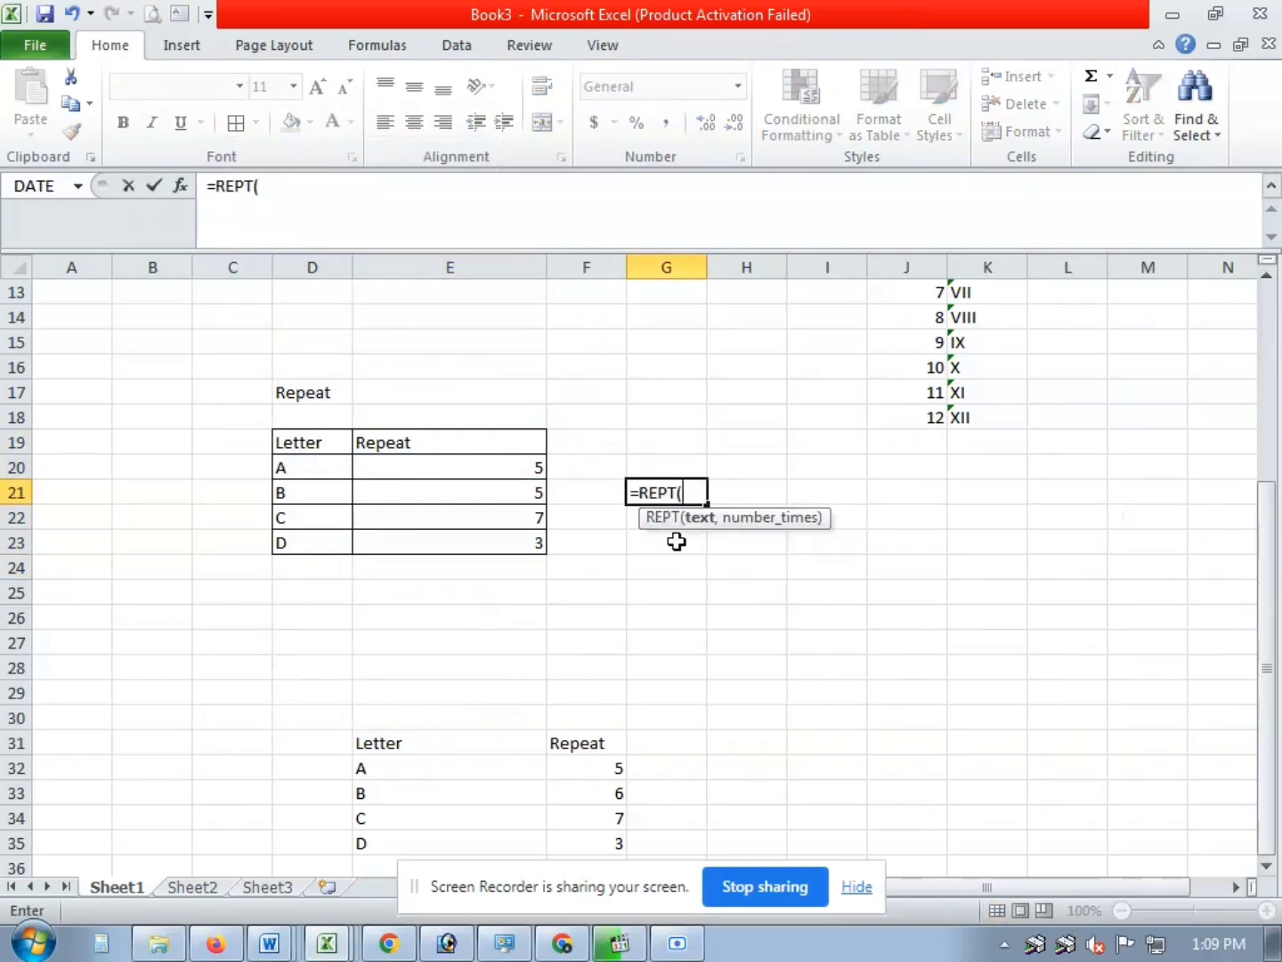
left_click(301, 472)
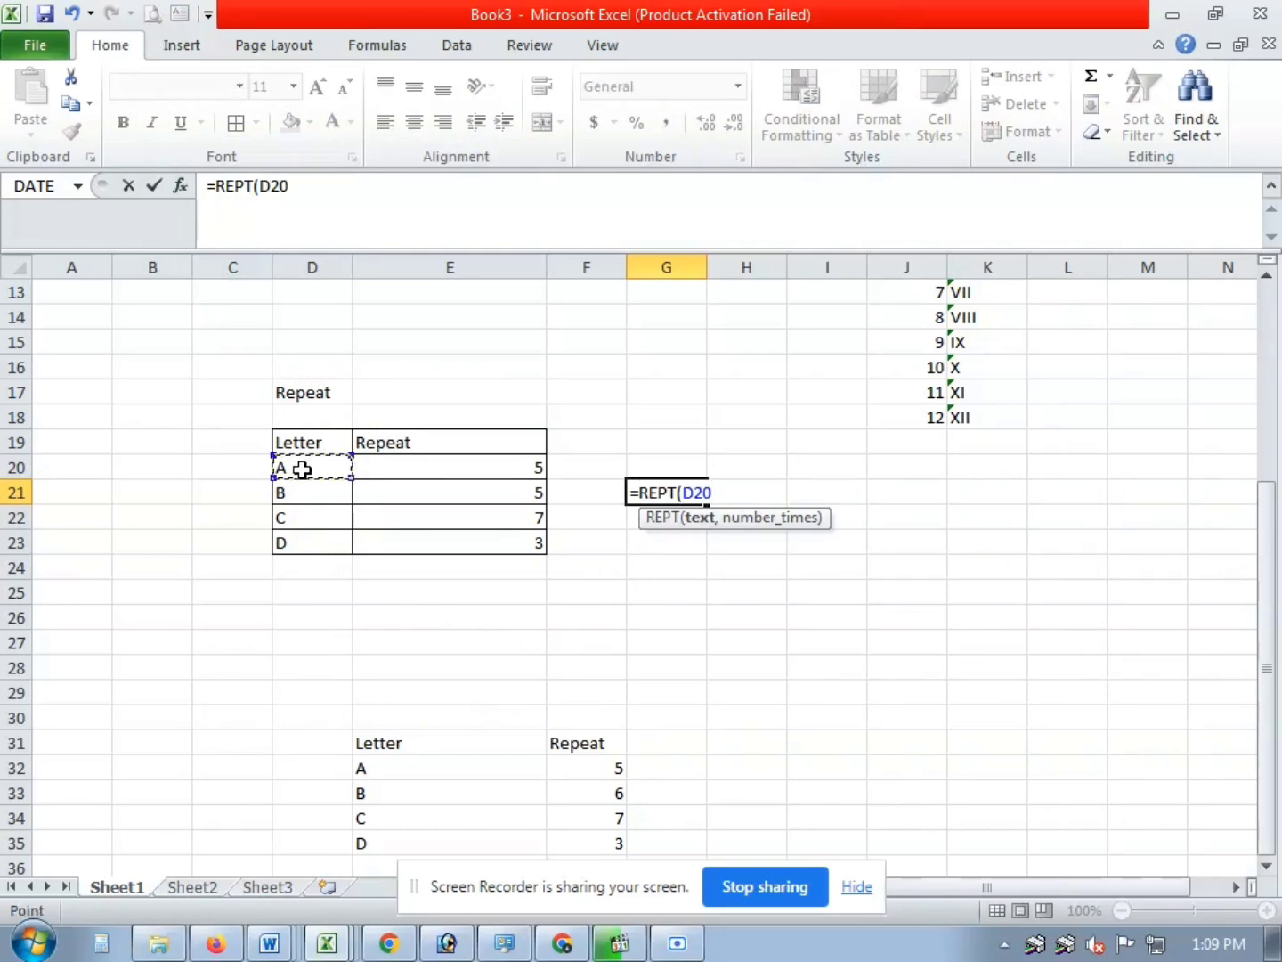
type(",")
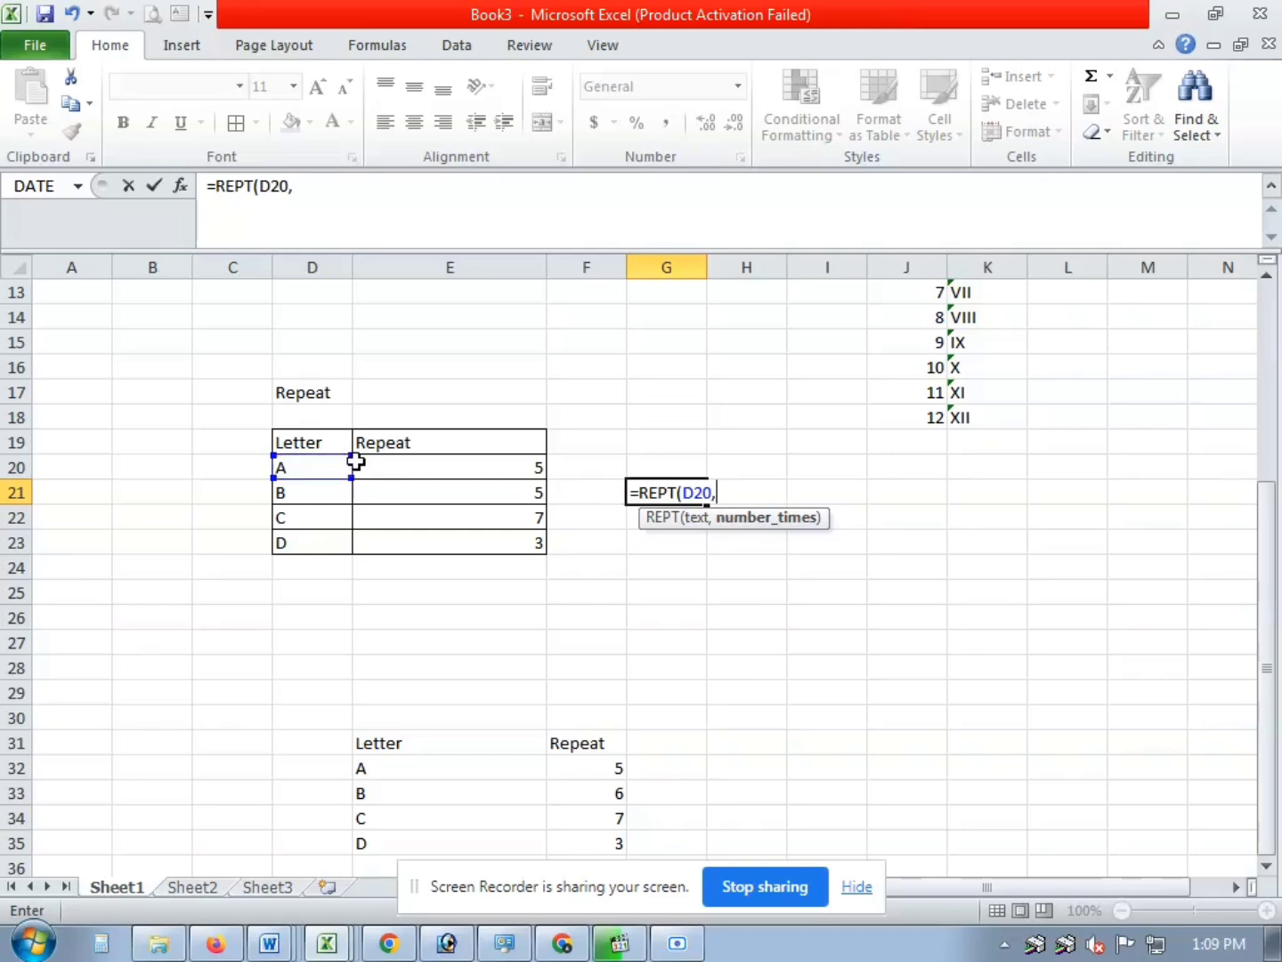
left_click(438, 471)
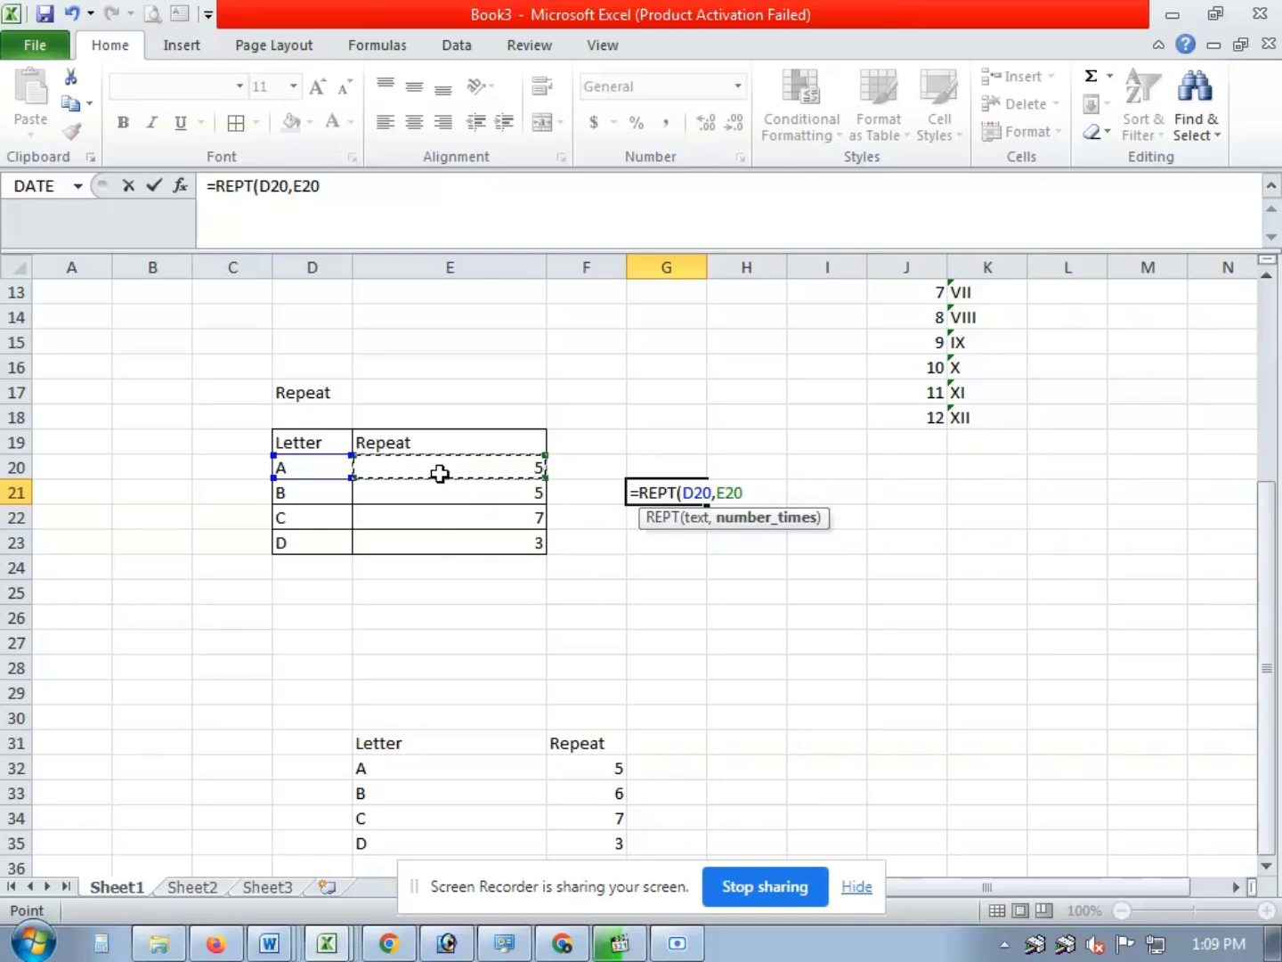
type(")")
key("Return")
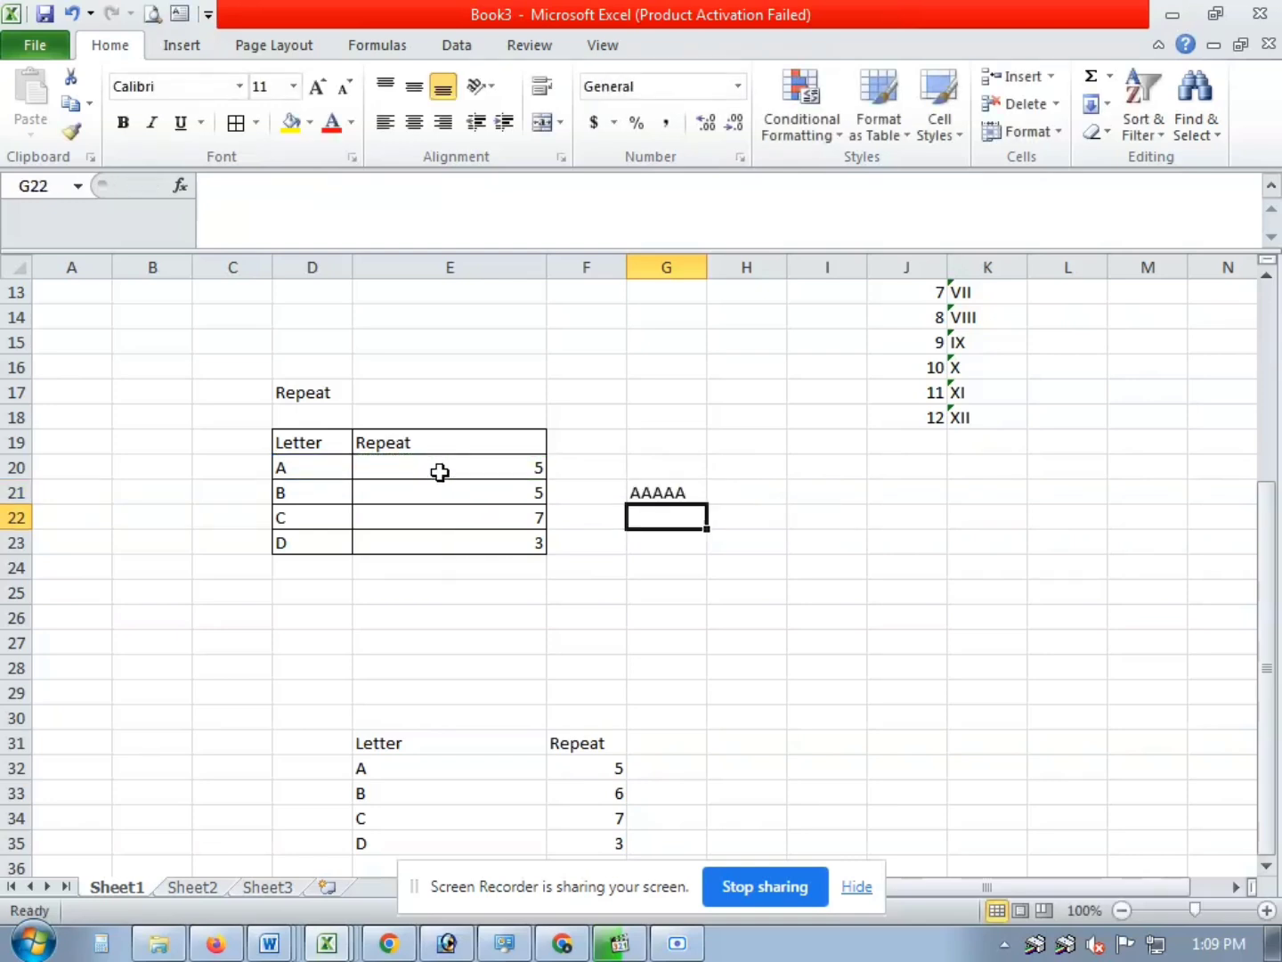
left_click(684, 495)
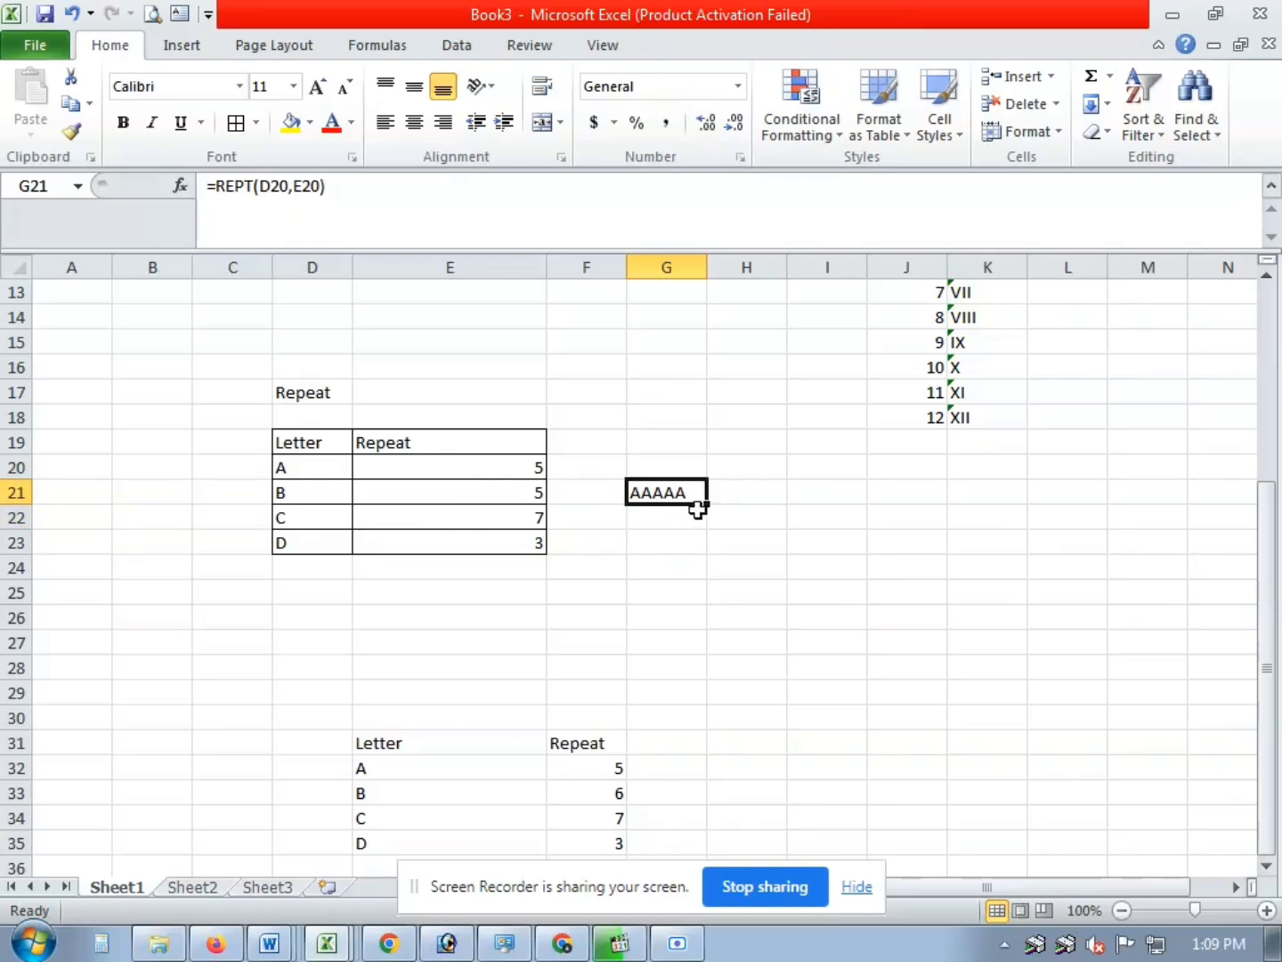
left_click_drag(706, 506, 699, 545)
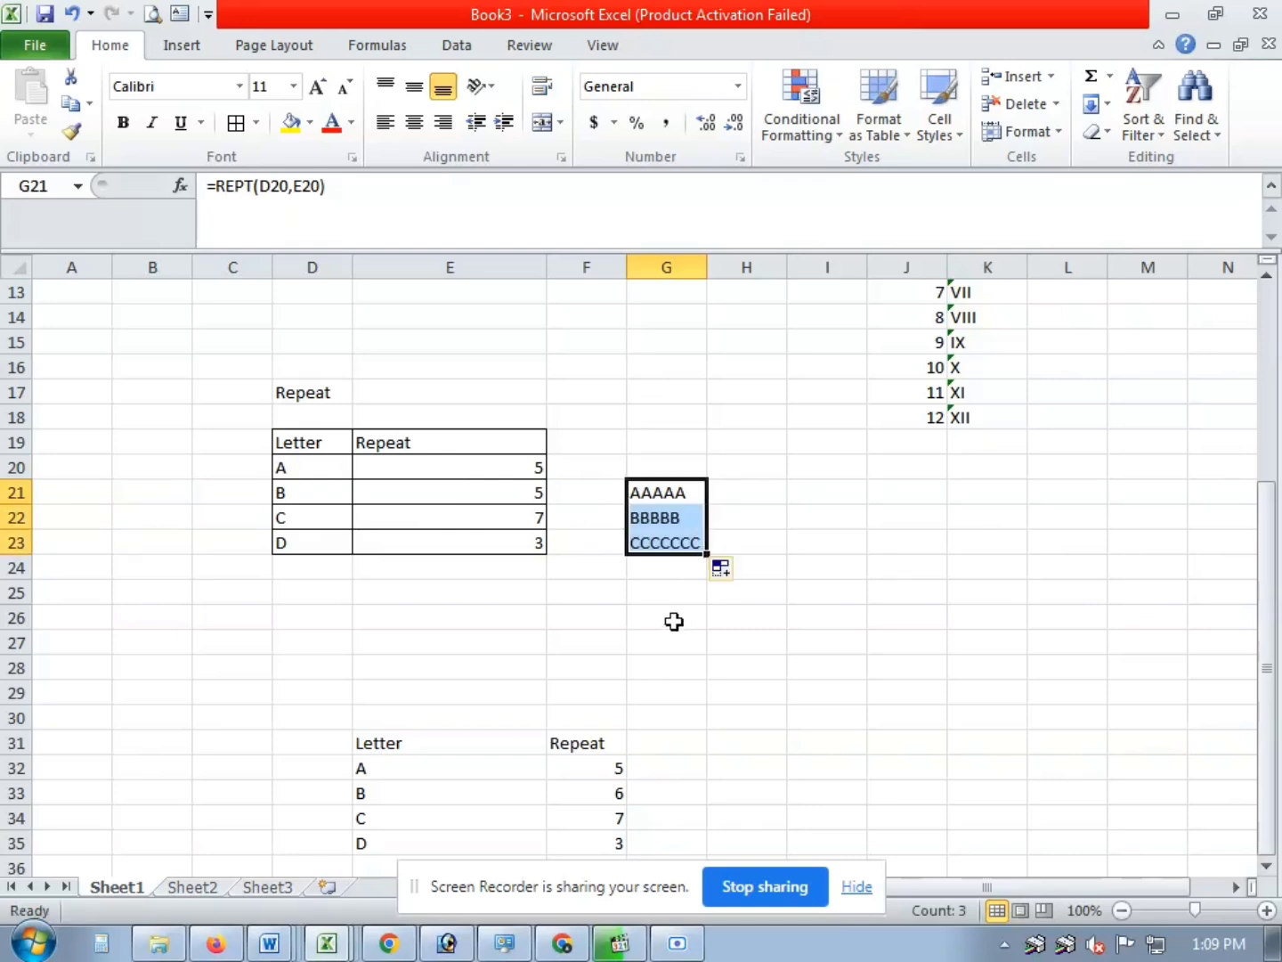
Enter the title repeat Specific in E30 above the copied table.
scroll(538, 535, "down", 2)
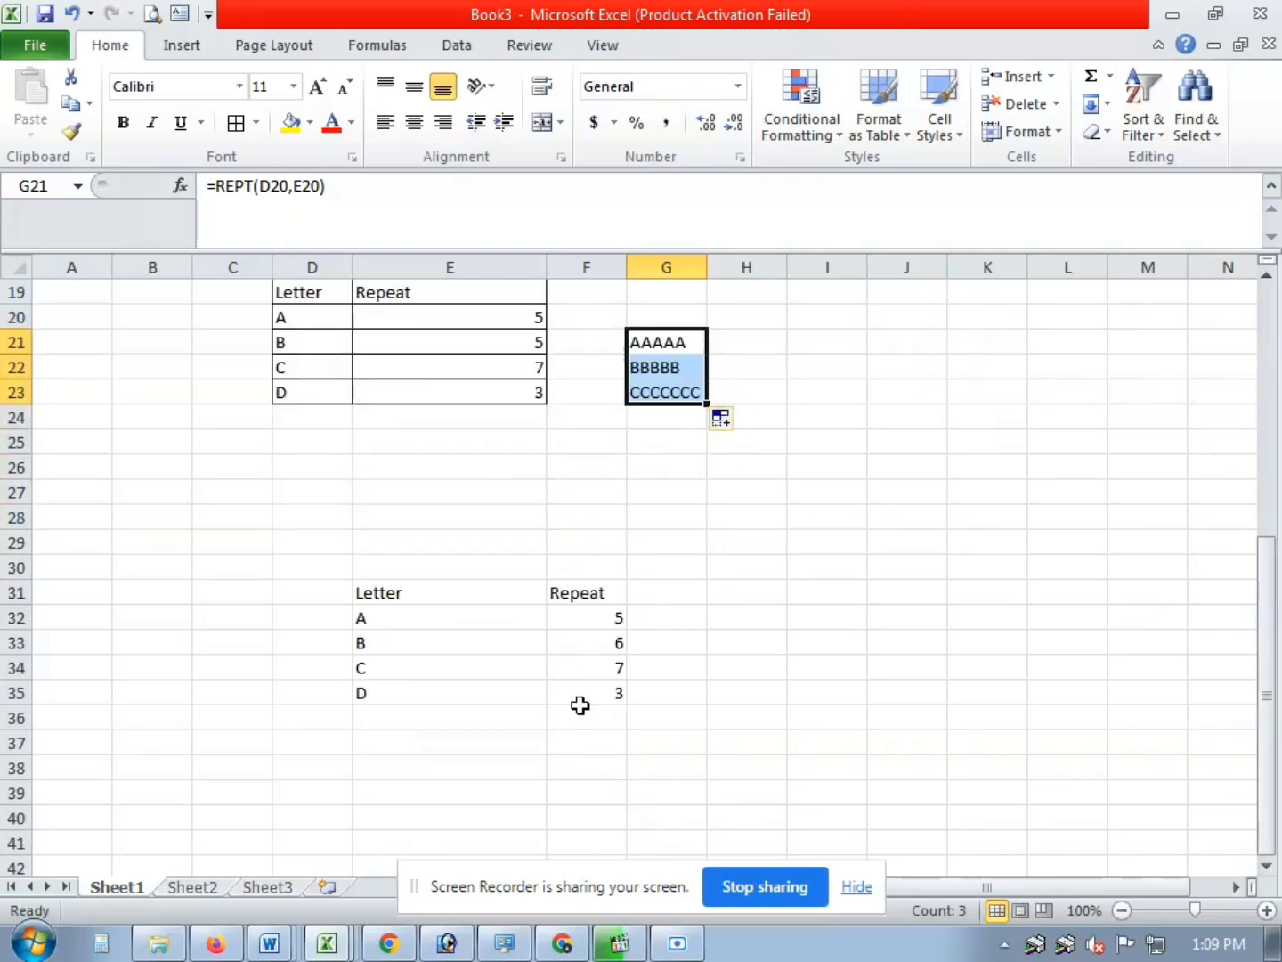
left_click(762, 648)
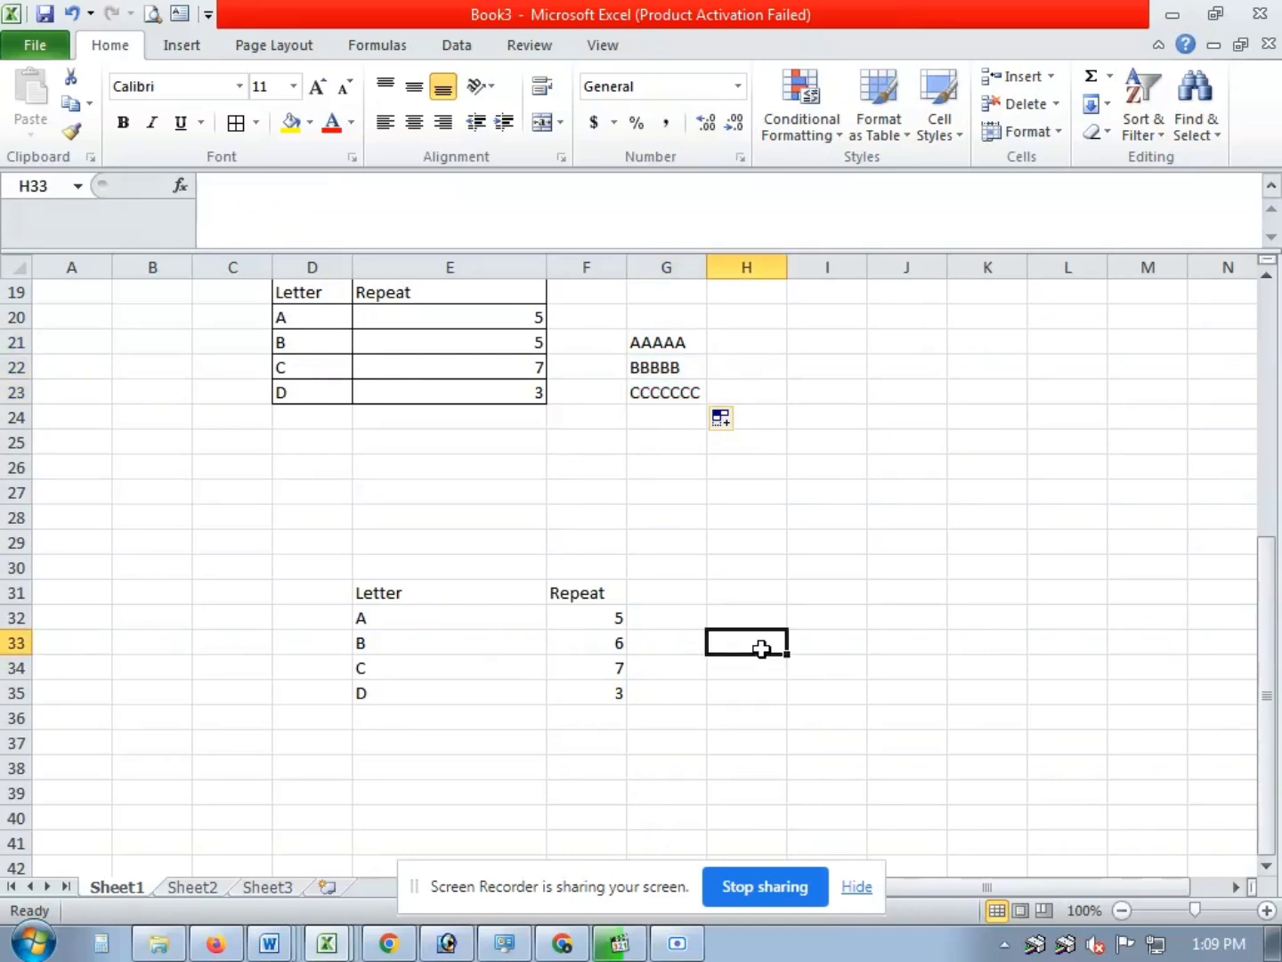
double_click(400, 564)
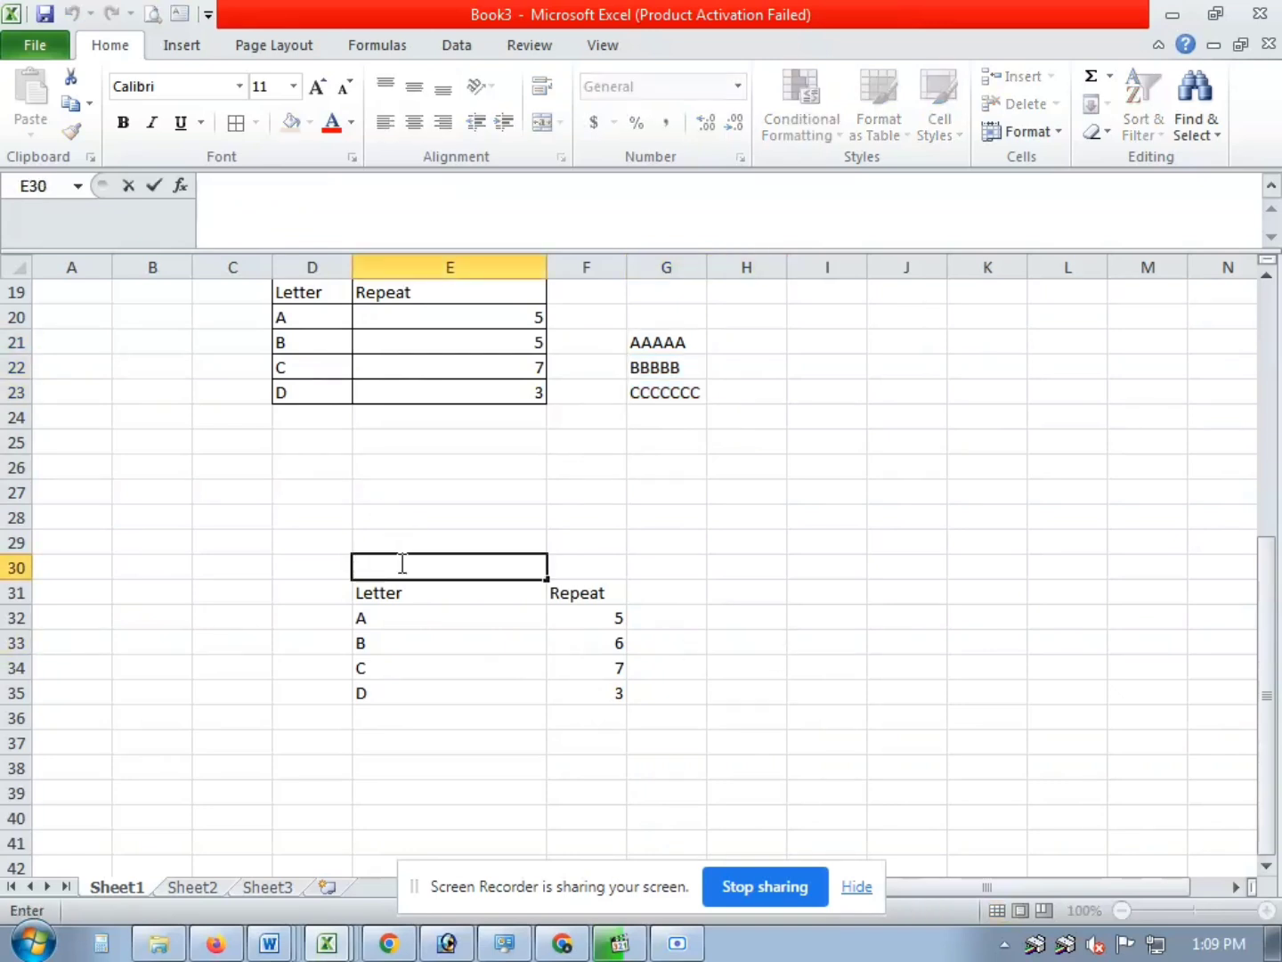
type("repeat Specific")
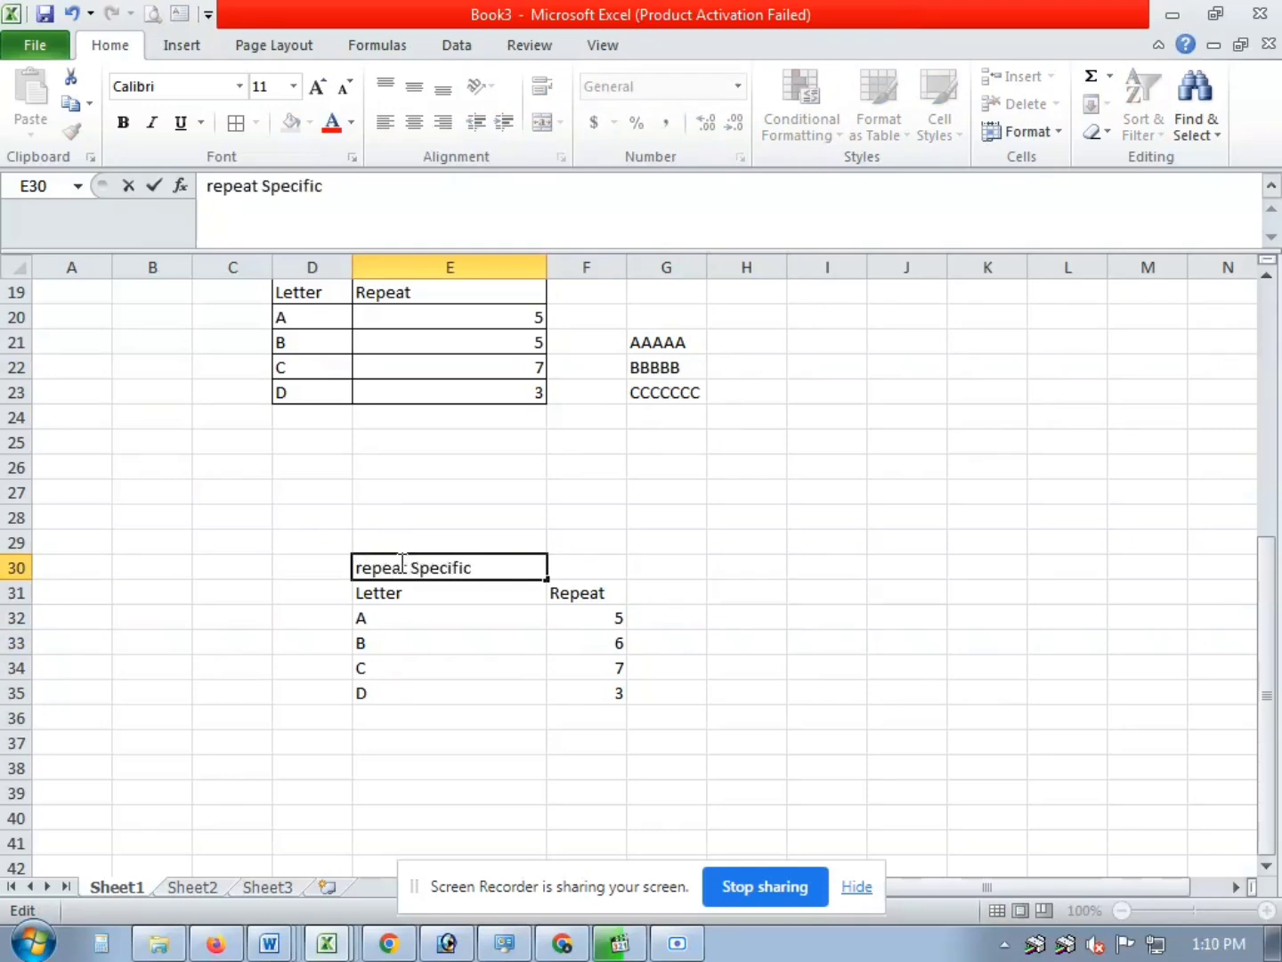
double_click(403, 563)
left_click(404, 563)
left_click(427, 544)
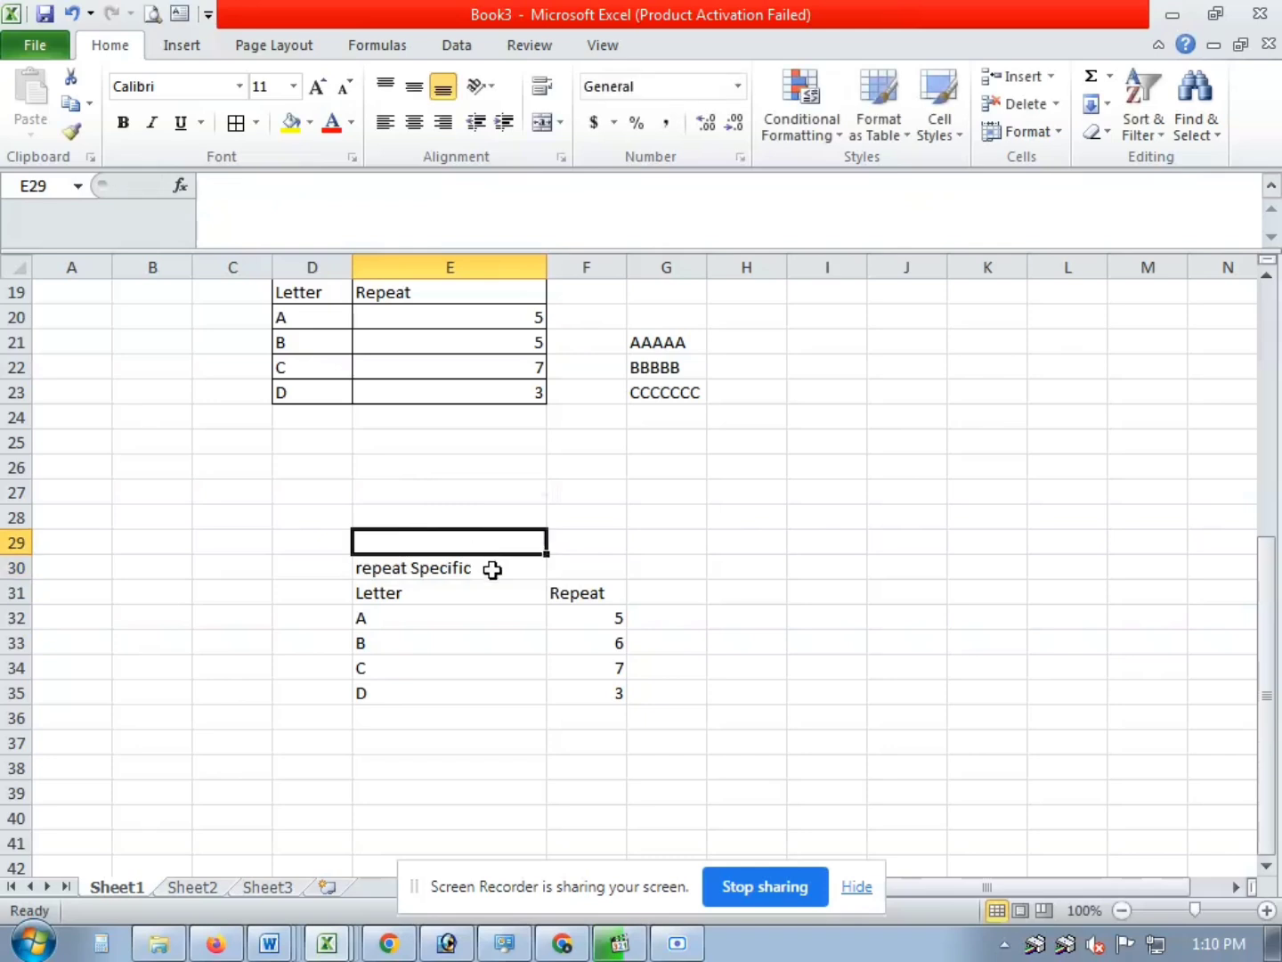
Set the font color of the title text in E30 to red.
left_click(489, 571)
double_click(366, 566)
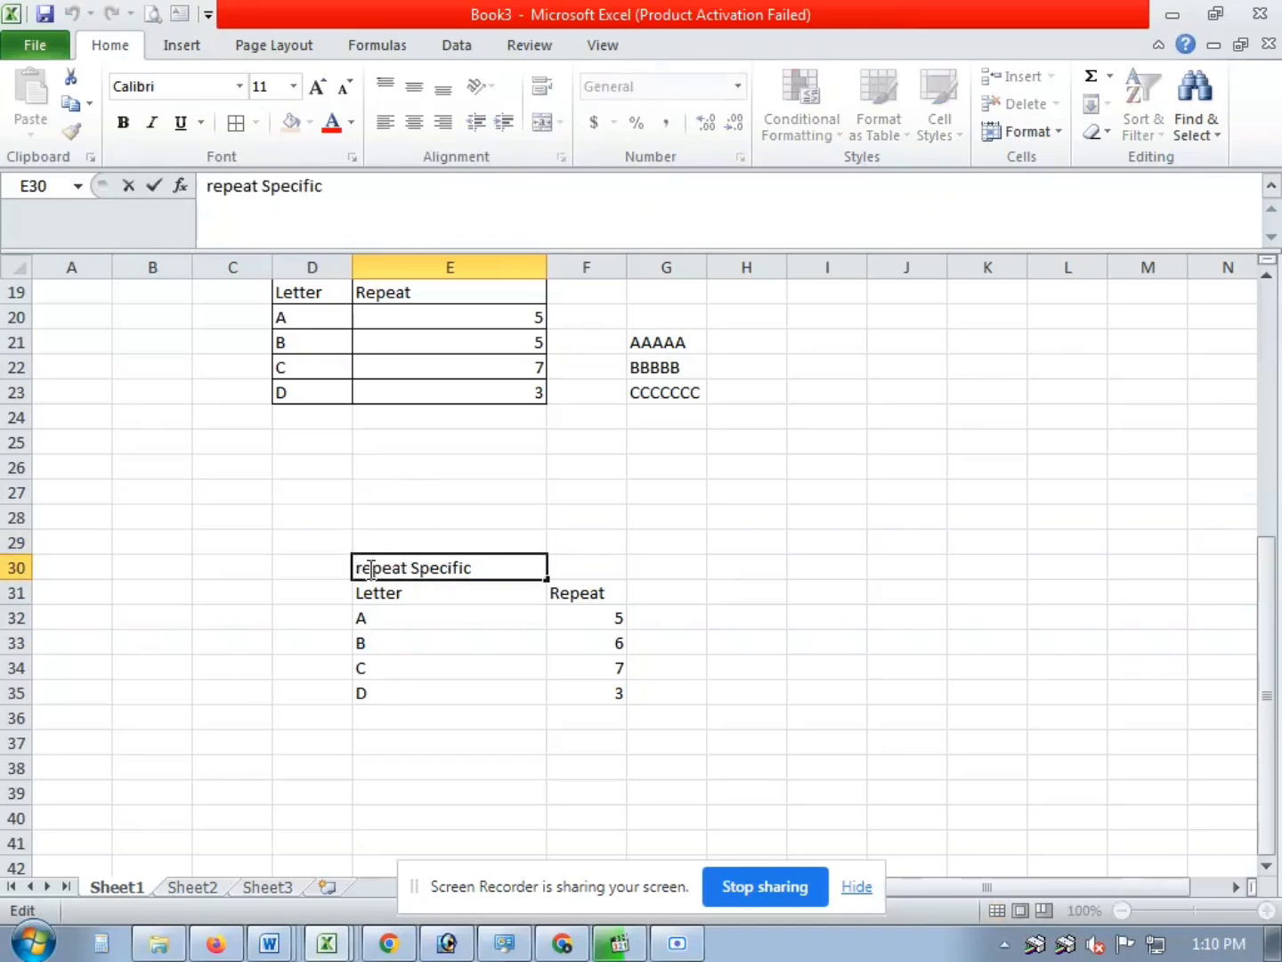
double_click(378, 567)
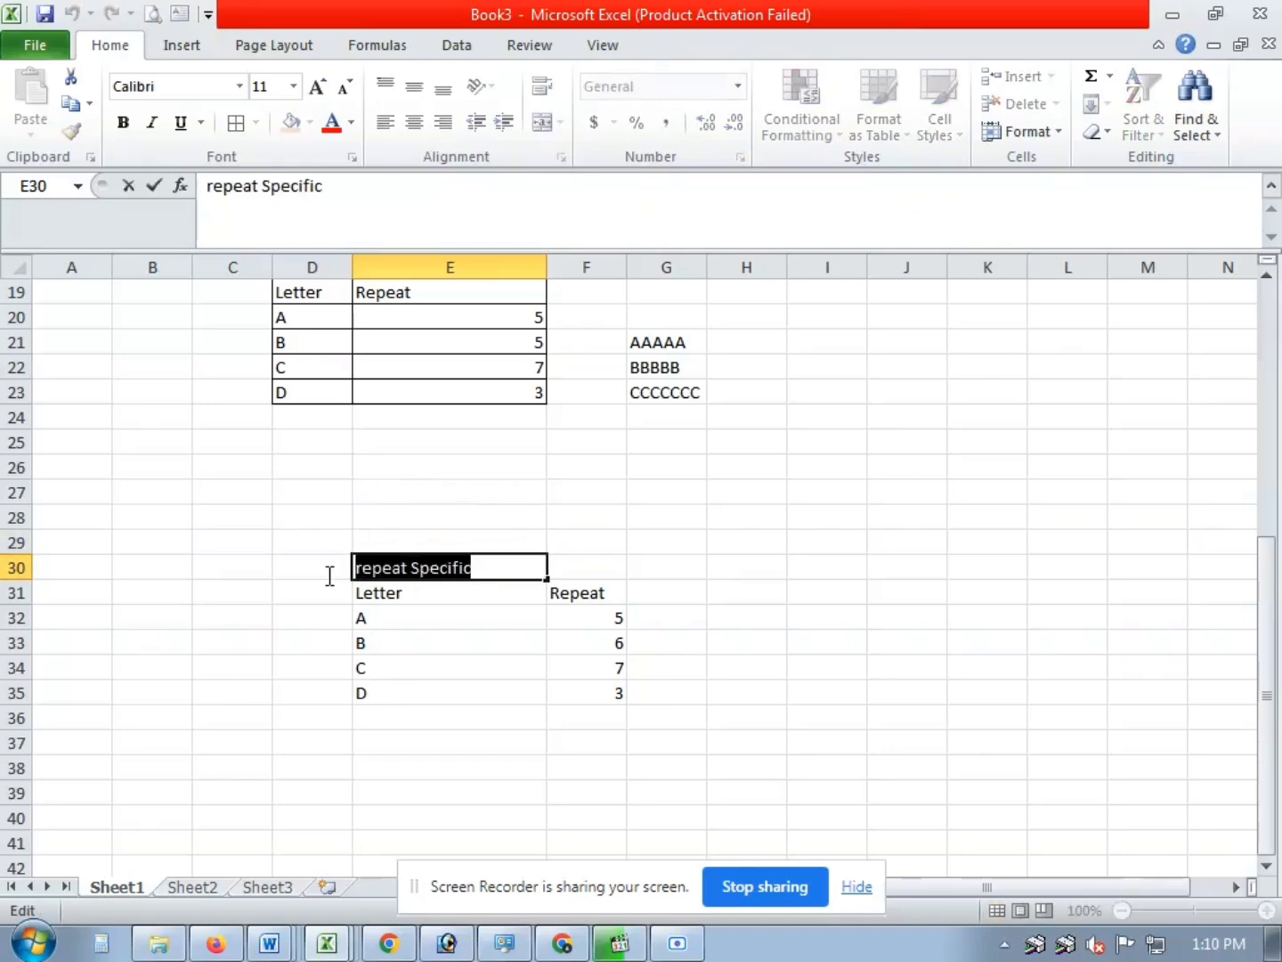
left_click(351, 123)
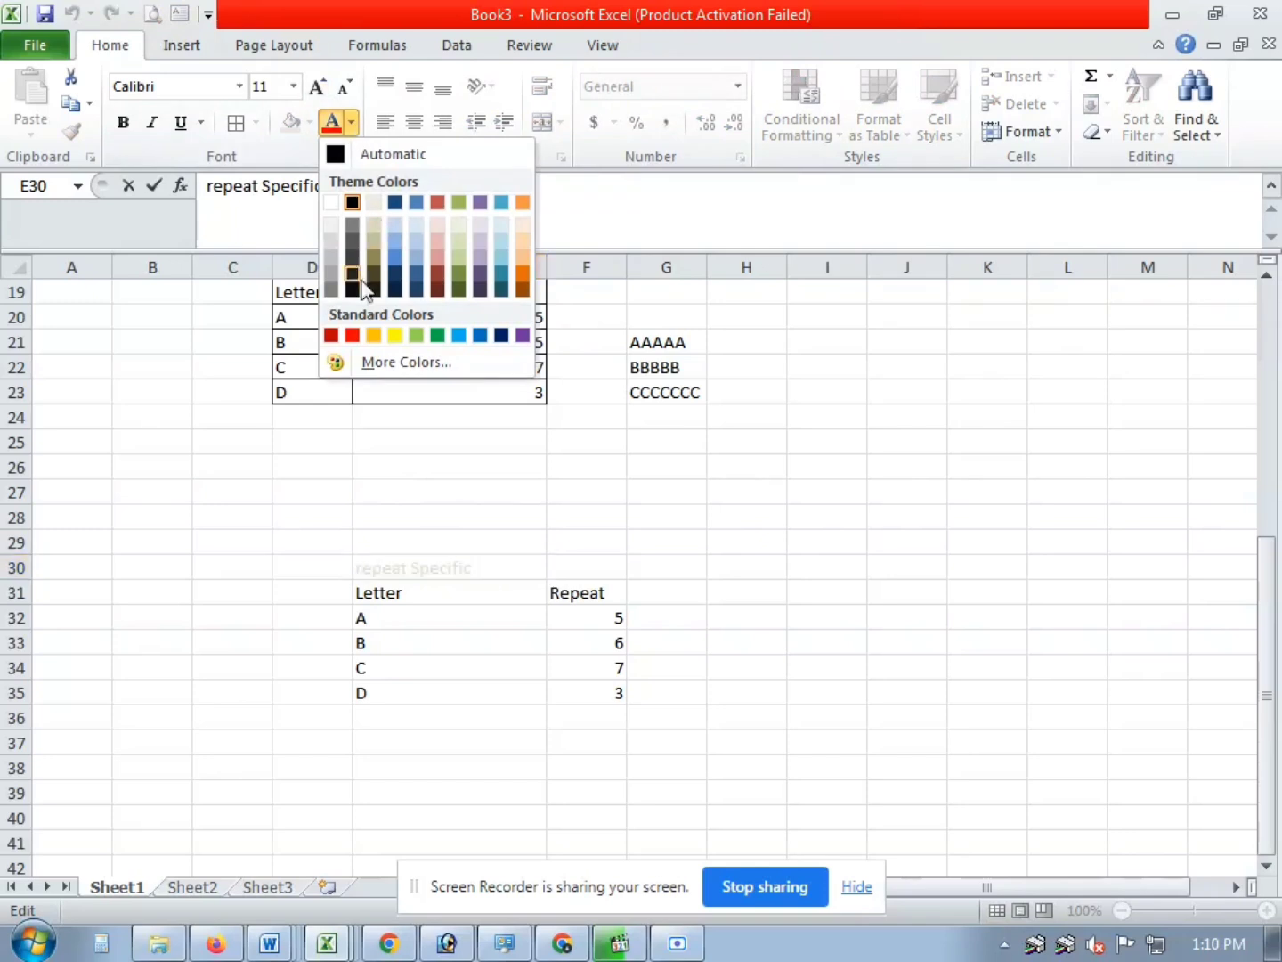
left_click(353, 334)
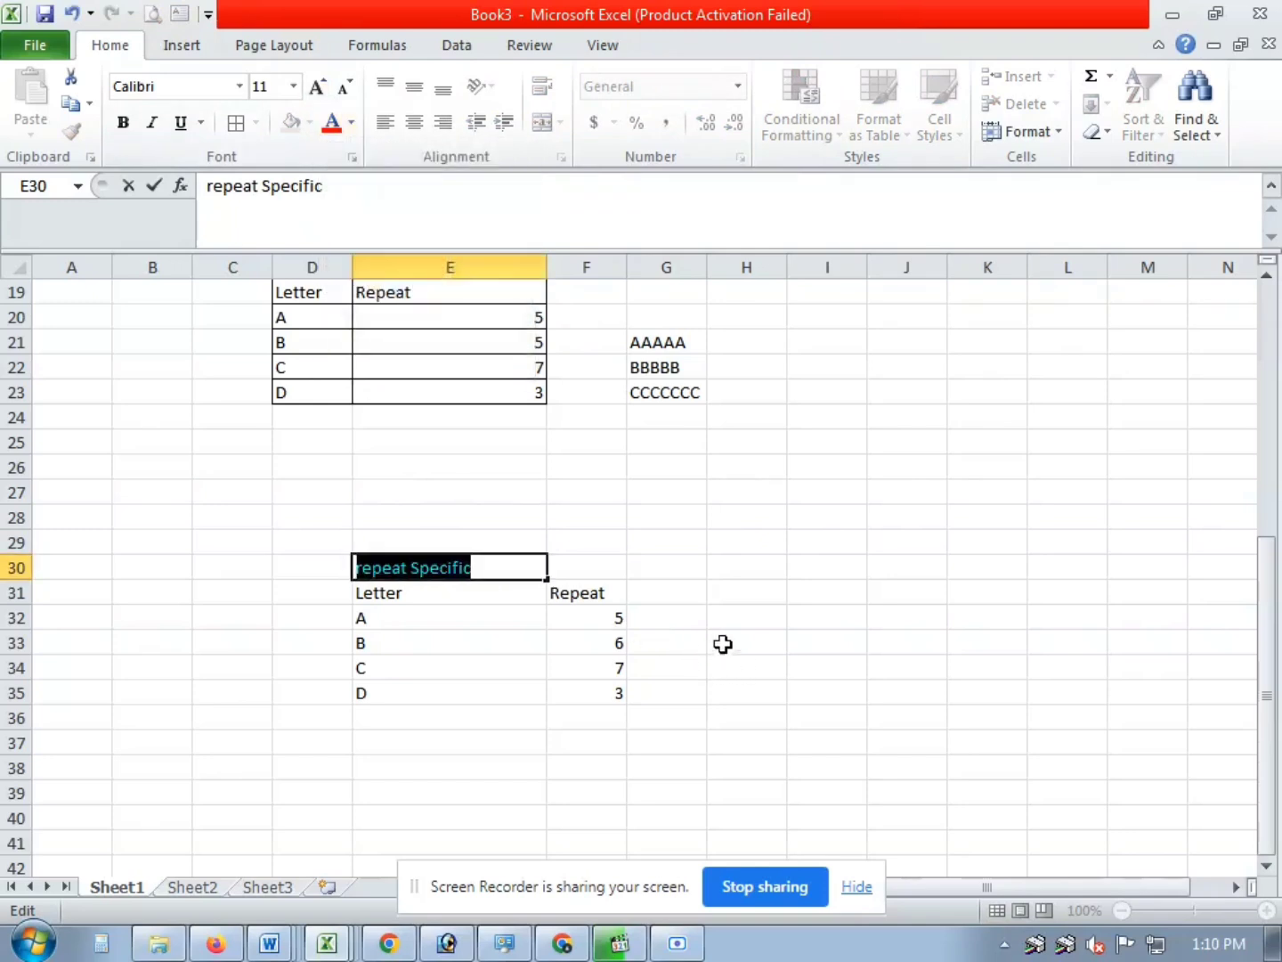
Enter a REPT formula in H32 that repeats a person's first name, as quoted text, the number of times given in F32.
left_click(740, 618)
type("=rep")
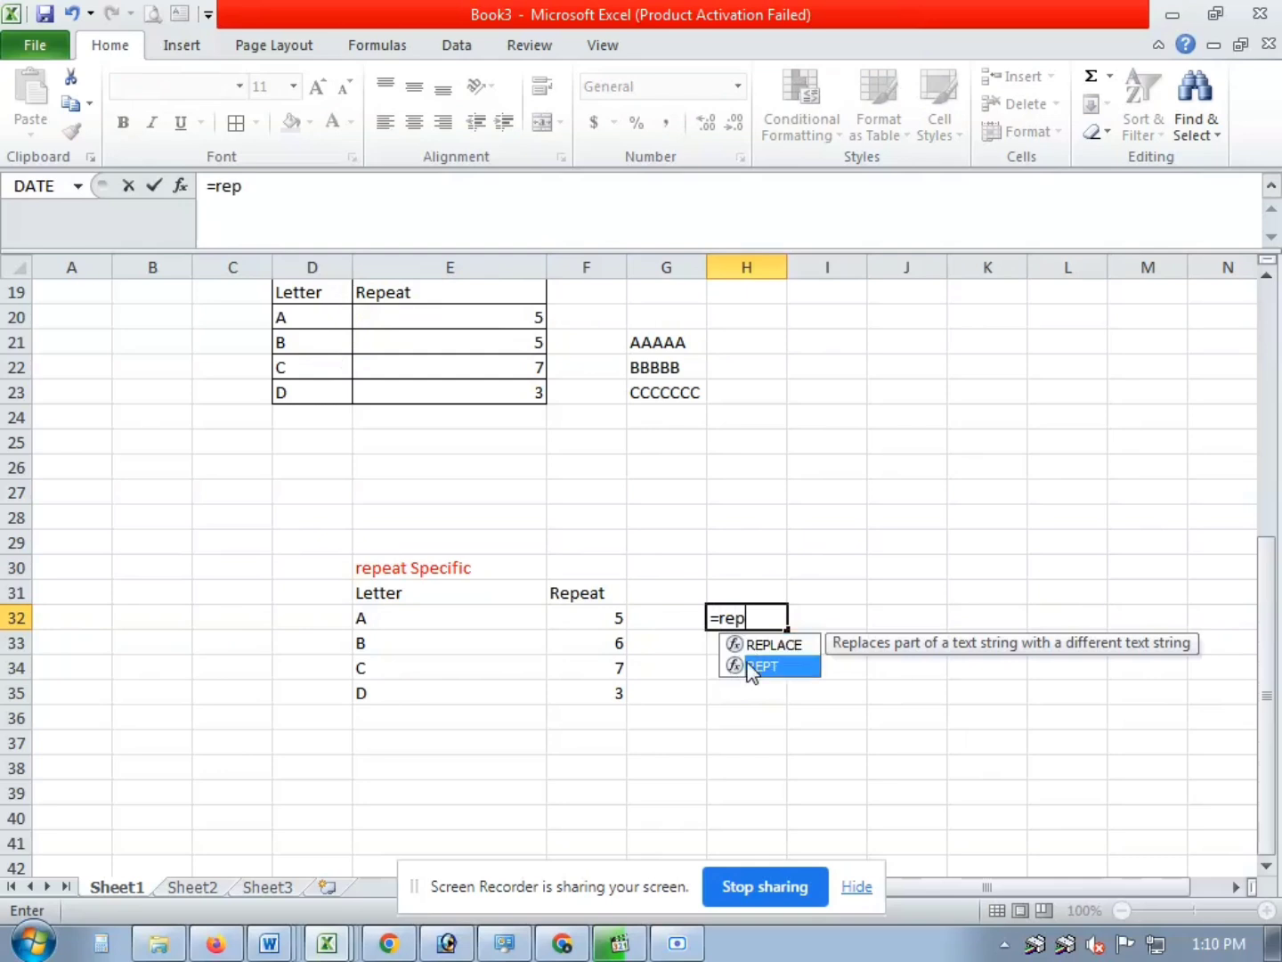
double_click(748, 669)
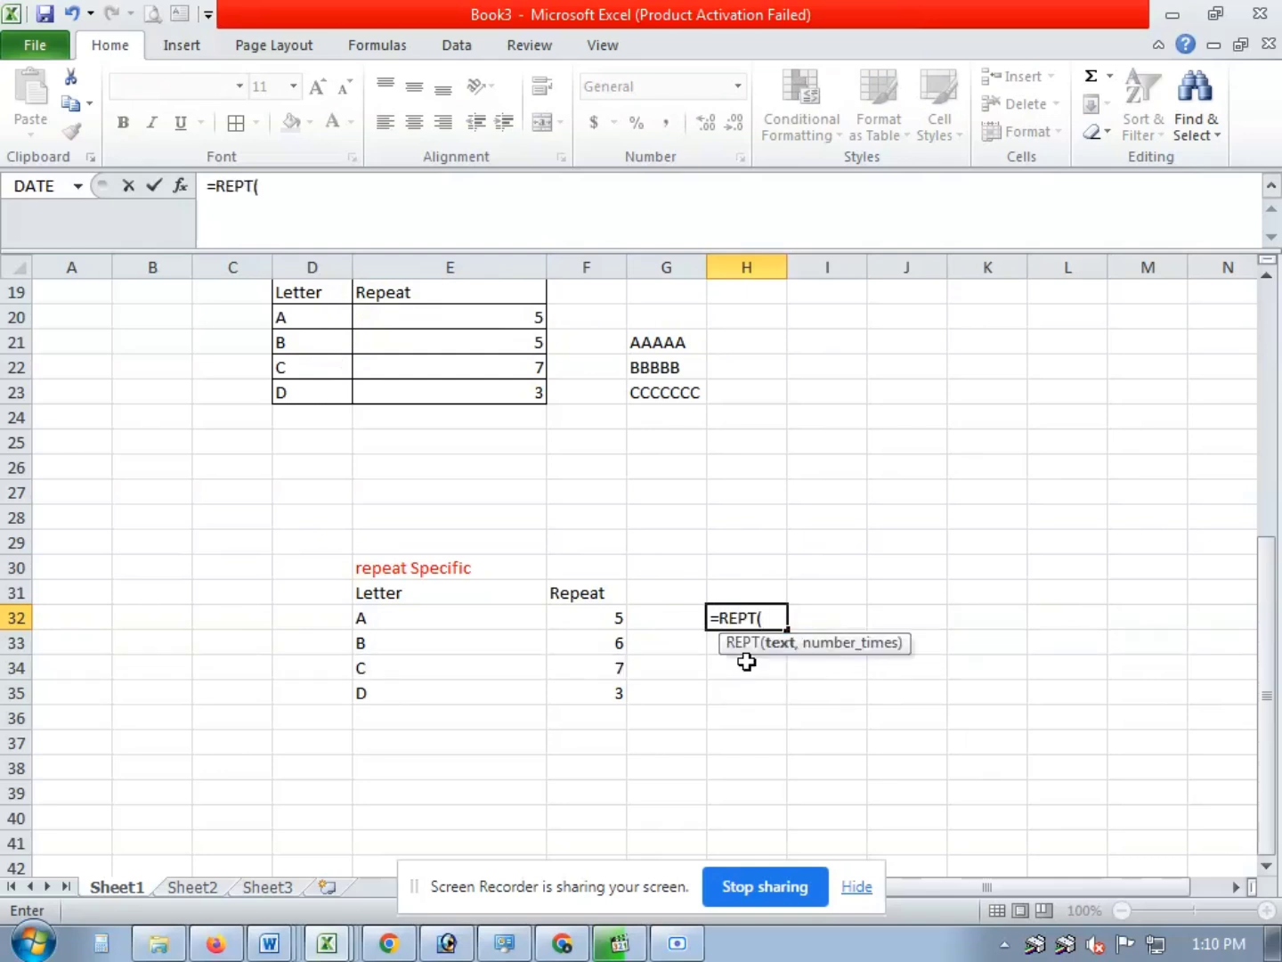
type("\"Sadia\"")
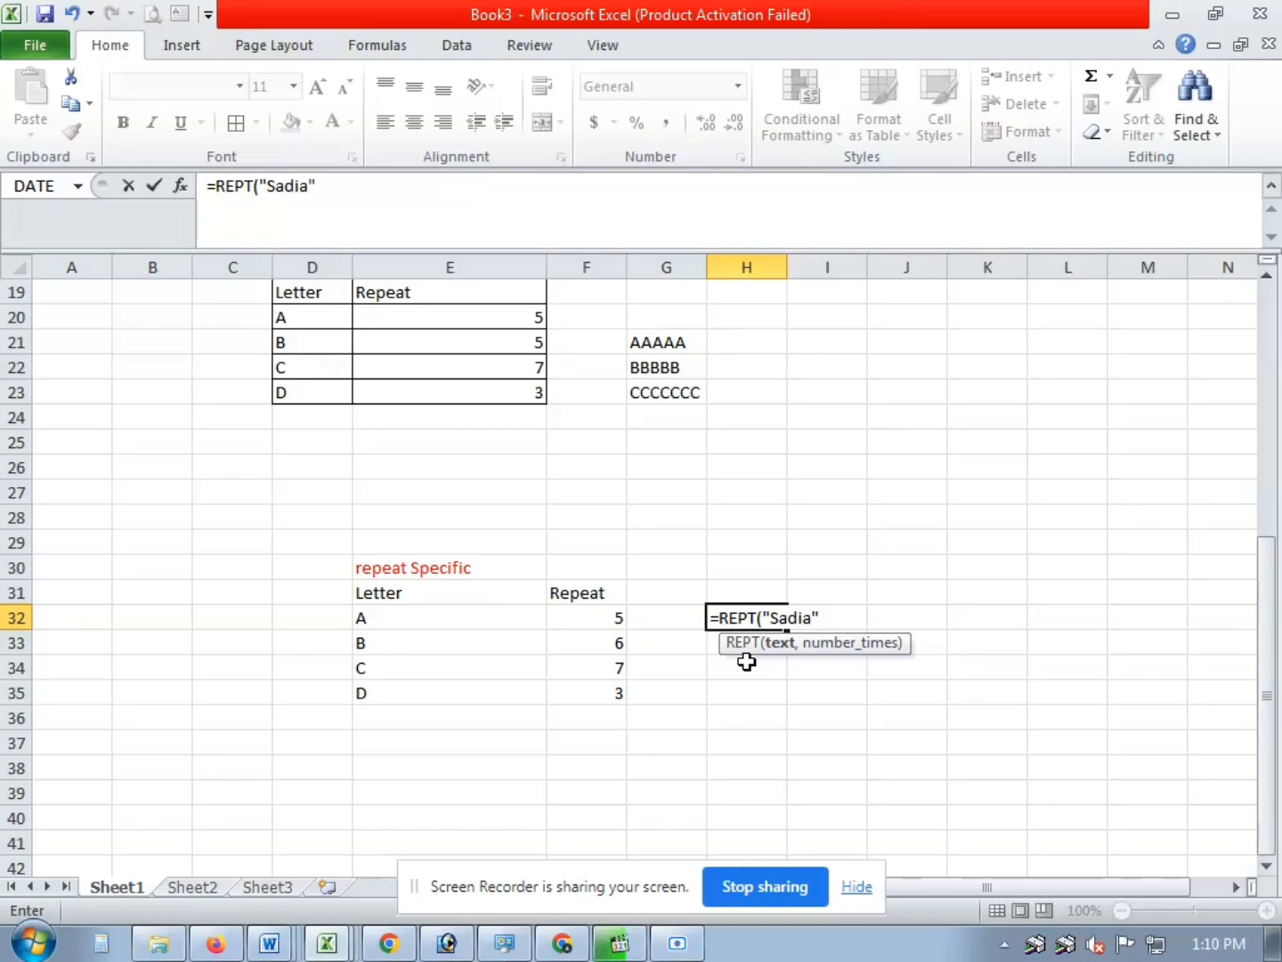
type(",")
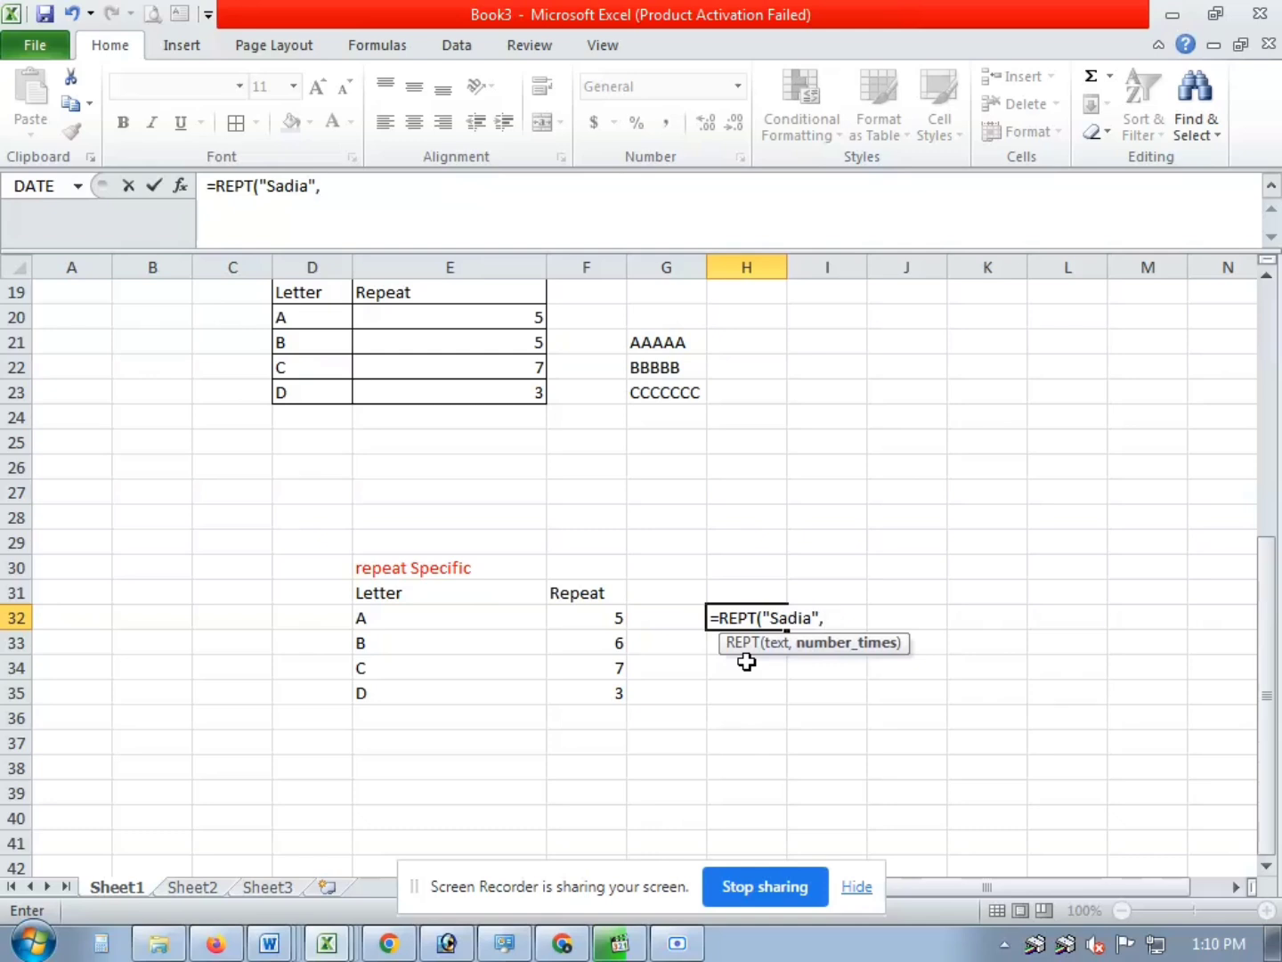
left_click(605, 622)
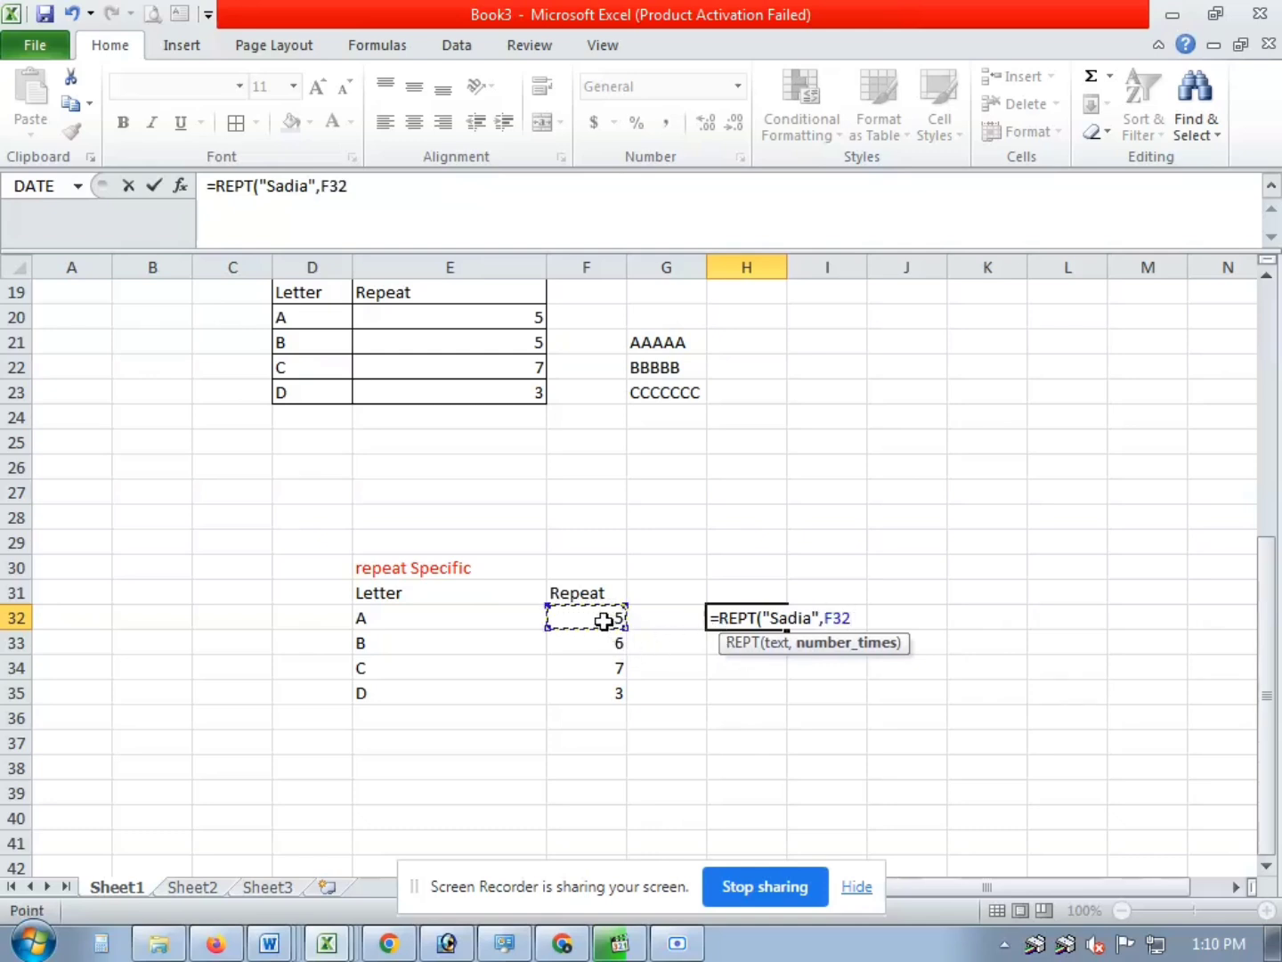
type(")")
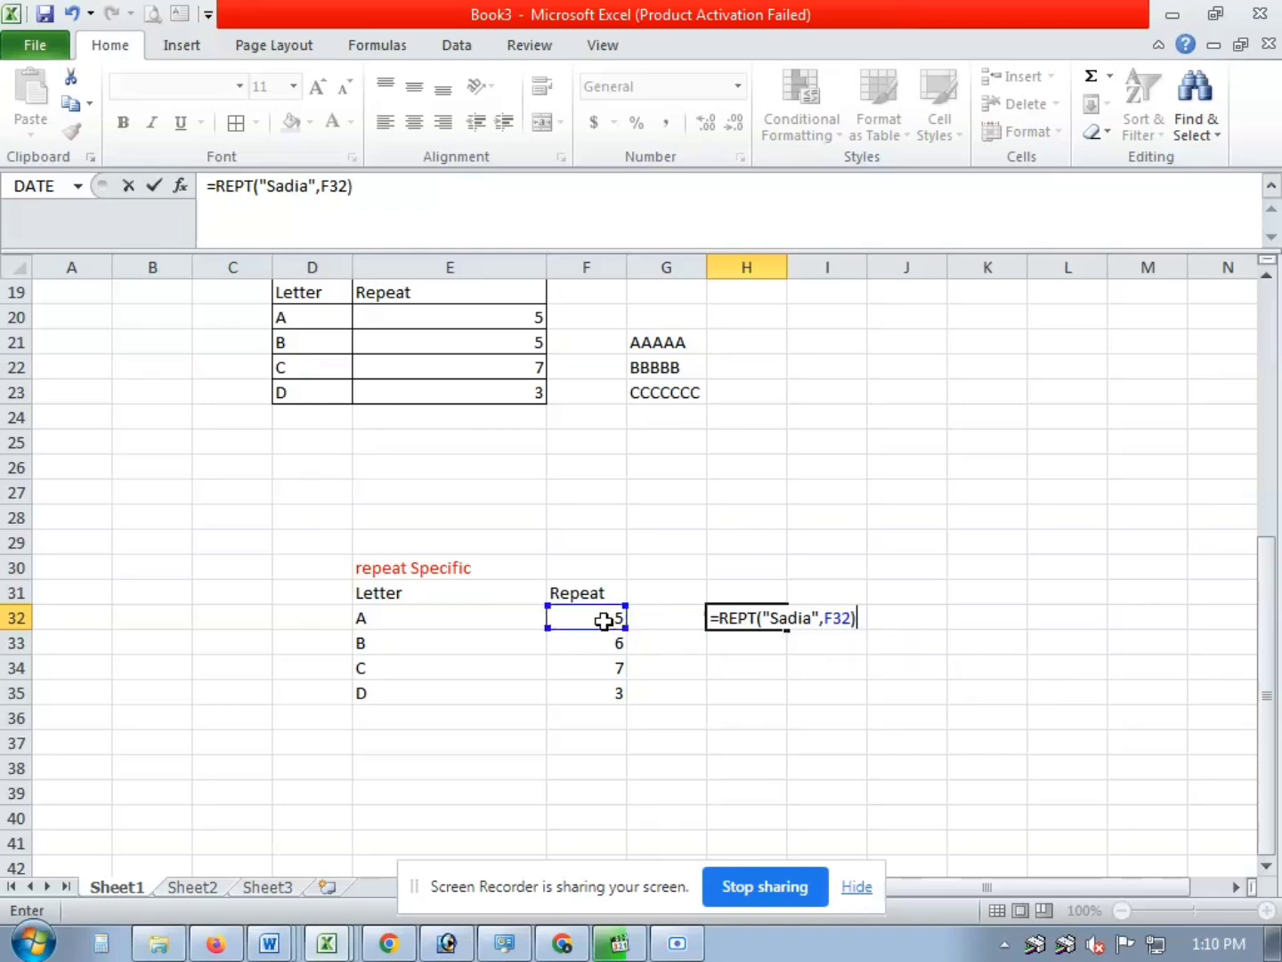
key("Return")
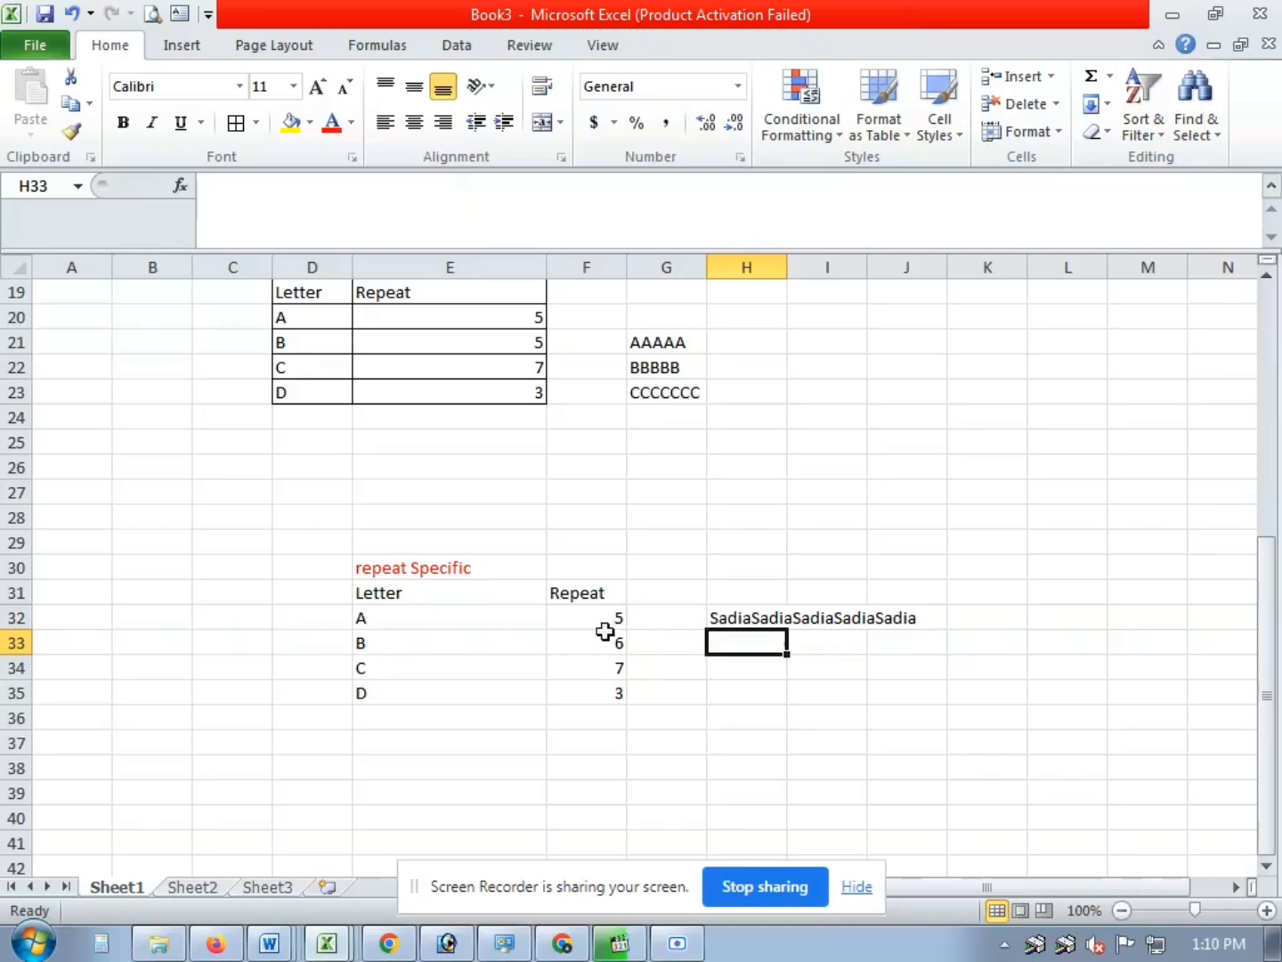
scroll(627, 662, "up", 1)
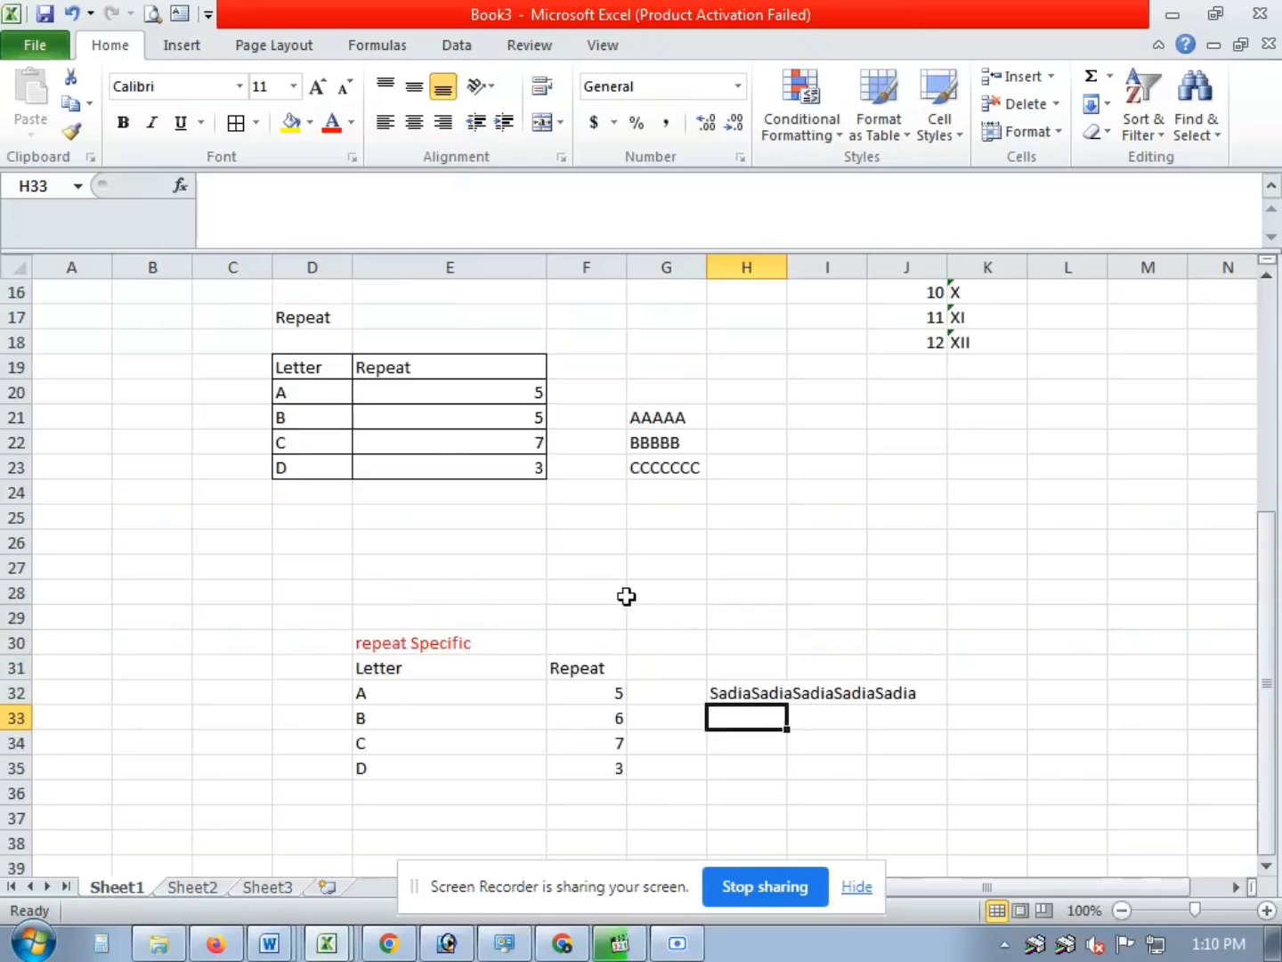
scroll(626, 595, "down", 1)
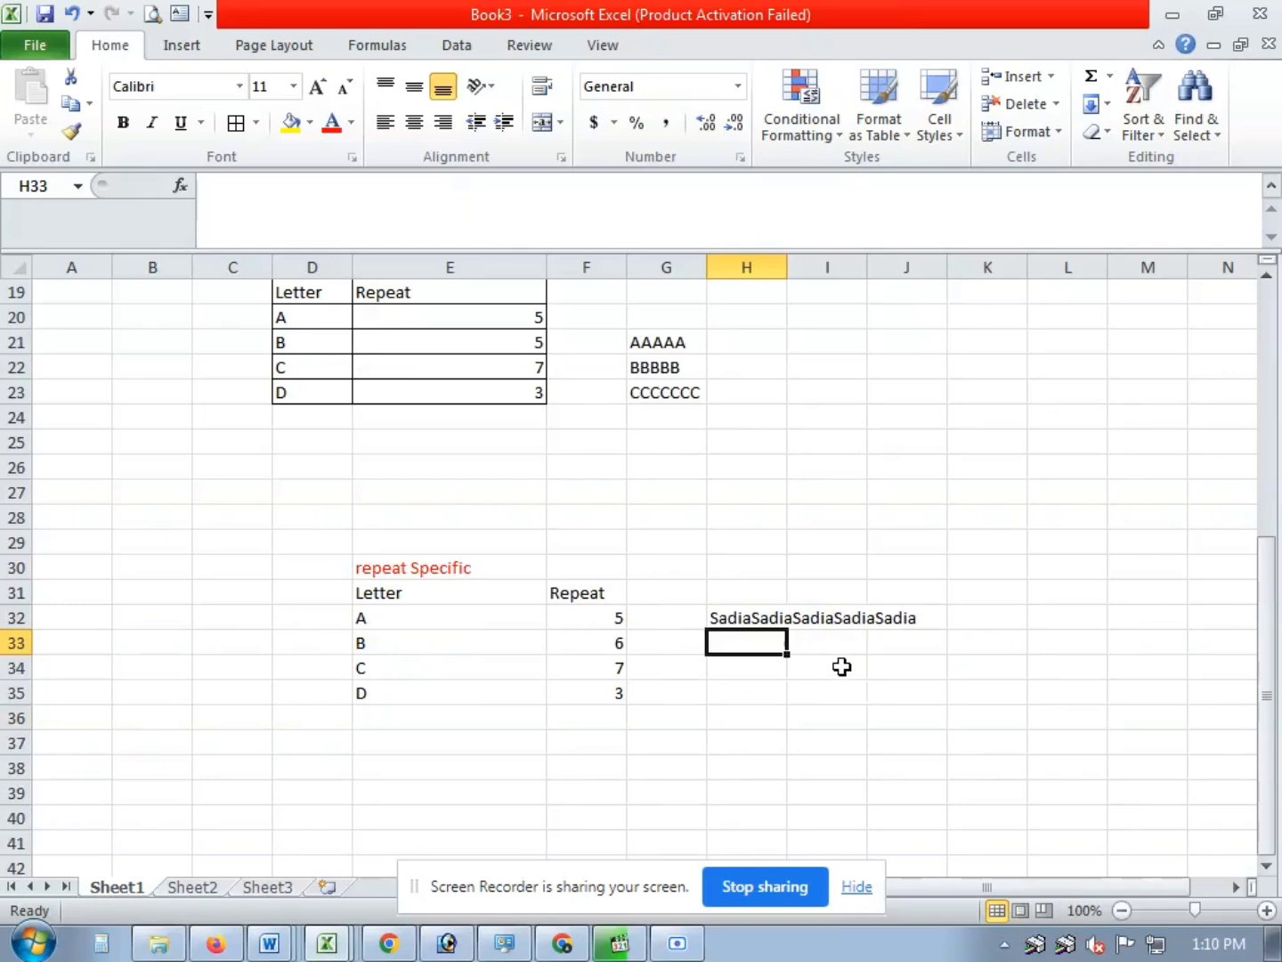